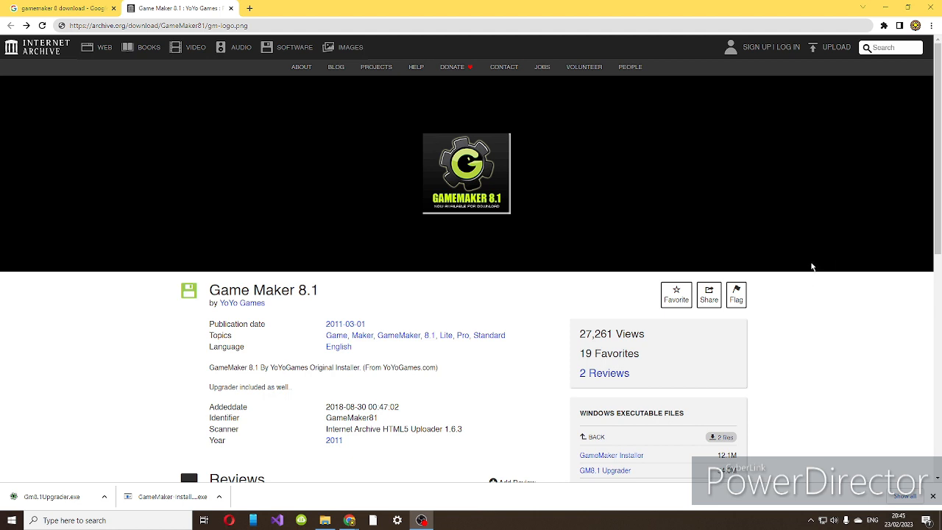
Look through the Game Maker 8.1 archive page's details and list its Windows executable download files.
{"action": "scroll", "coordinate": [799, 289], "scroll_direction": "down", "scroll_amount": 1}
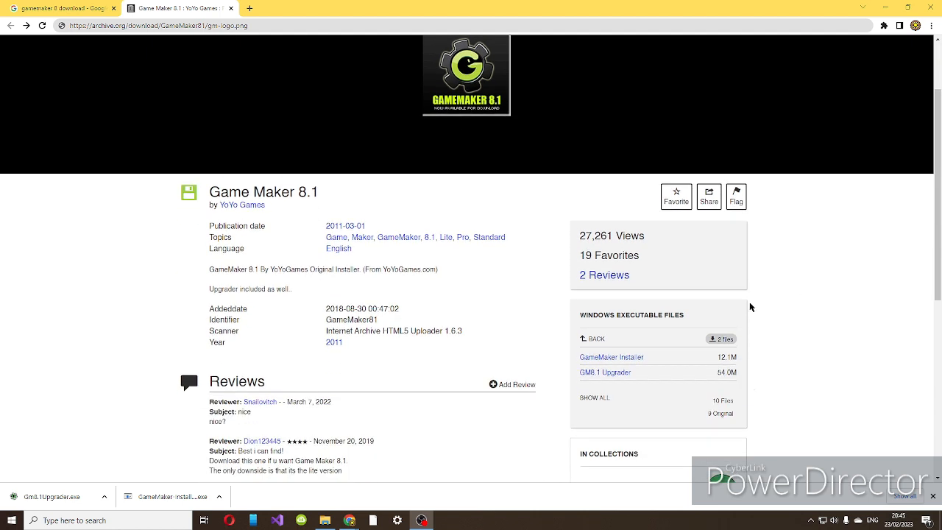
{"action": "left_click", "coordinate": [598, 339]}
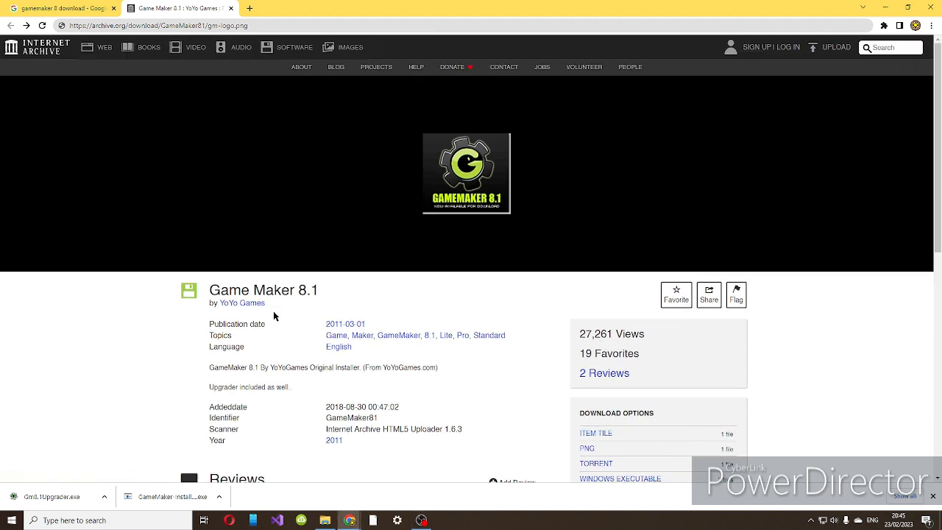
{"action": "left_click_drag", "start_coordinate": [207, 321], "coordinate": [259, 431]}
{"action": "left_click", "coordinate": [259, 432]}
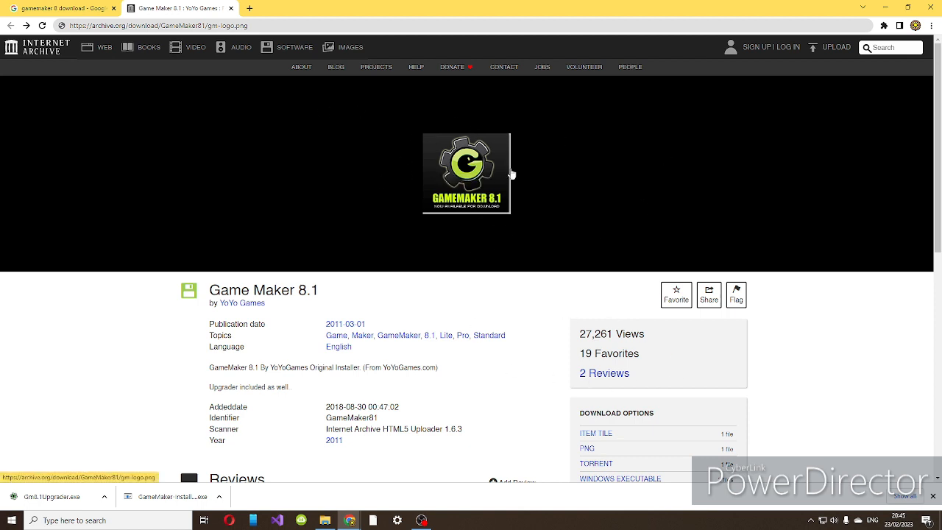
{"action": "left_click", "coordinate": [95, 26]}
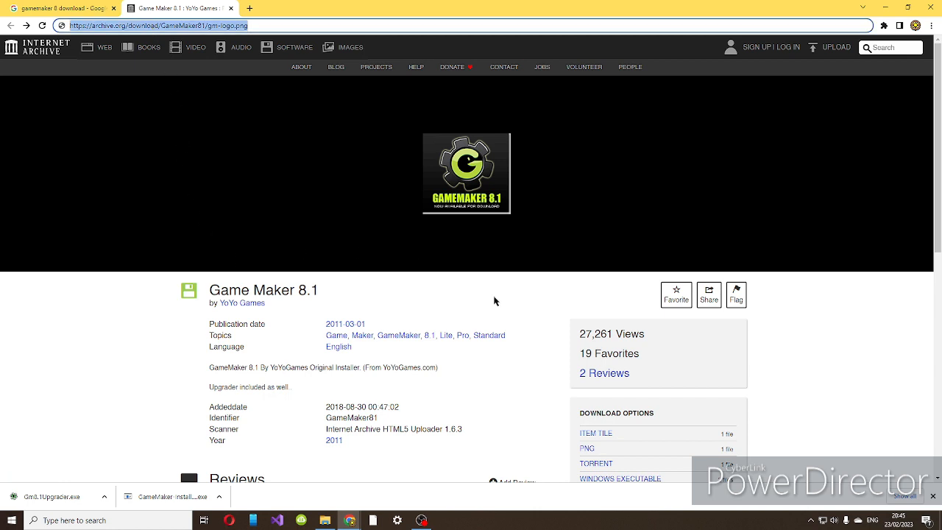
{"action": "scroll", "coordinate": [479, 317], "scroll_direction": "down", "scroll_amount": 1}
{"action": "scroll", "coordinate": [457, 324], "scroll_direction": "down", "scroll_amount": 1}
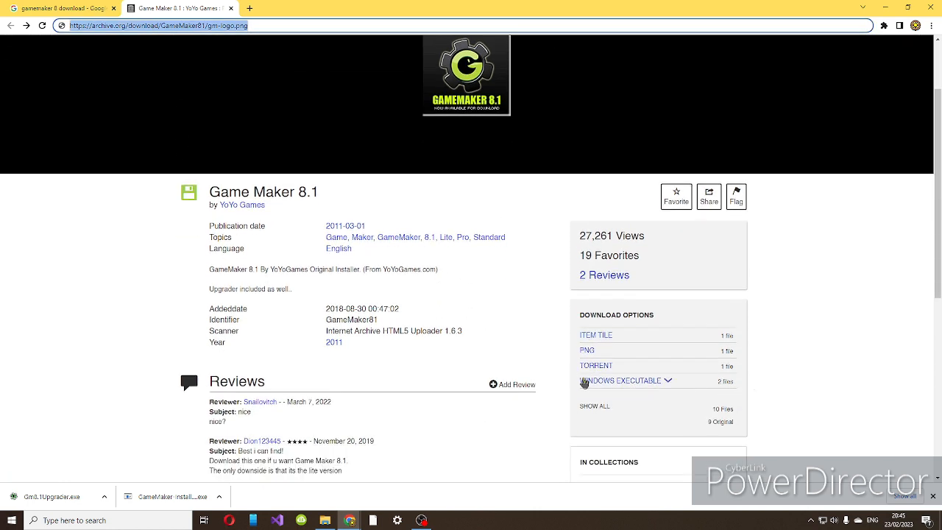
{"action": "left_click", "coordinate": [584, 382]}
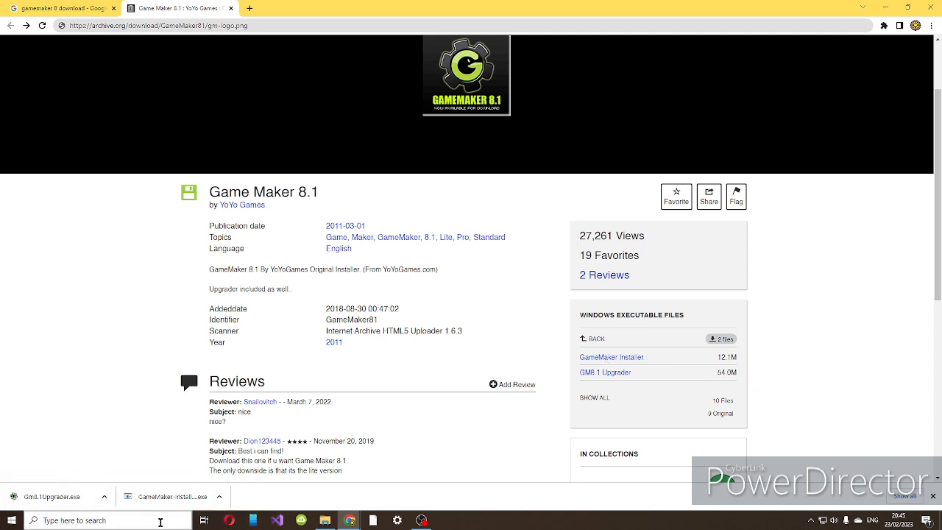
Switch to Game Maker 8 by finding it with a Windows search for "gamemaker", and continue with the Lite edition.
{"action": "left_click", "coordinate": [160, 520]}
{"action": "type", "text": "gamemaker"}
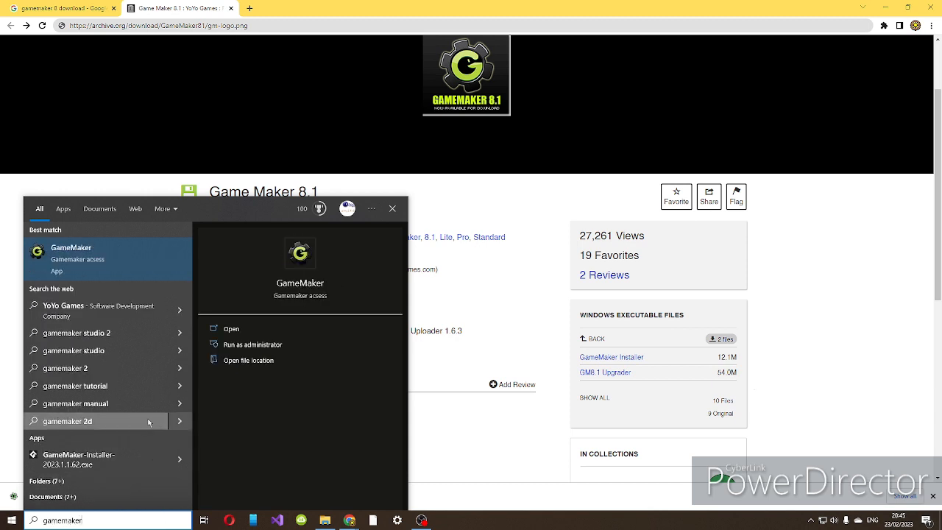
{"action": "left_click", "coordinate": [76, 274]}
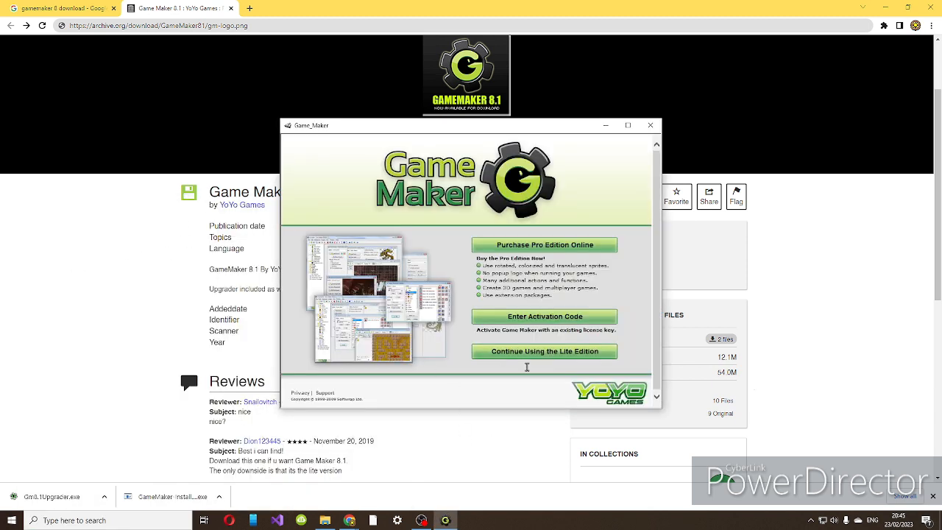
{"action": "left_click", "coordinate": [532, 350]}
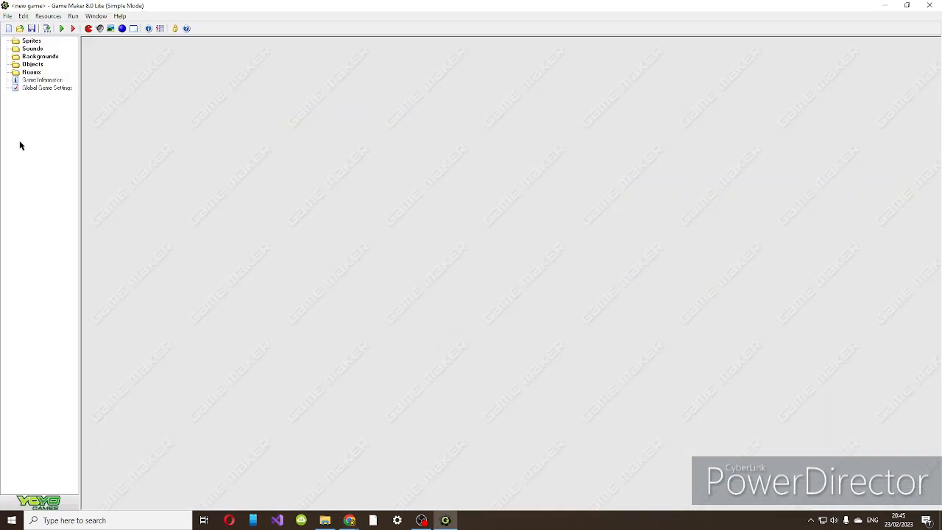
Create a new sprite named Ball and open it in the sprite editor.
{"action": "left_click", "coordinate": [87, 29]}
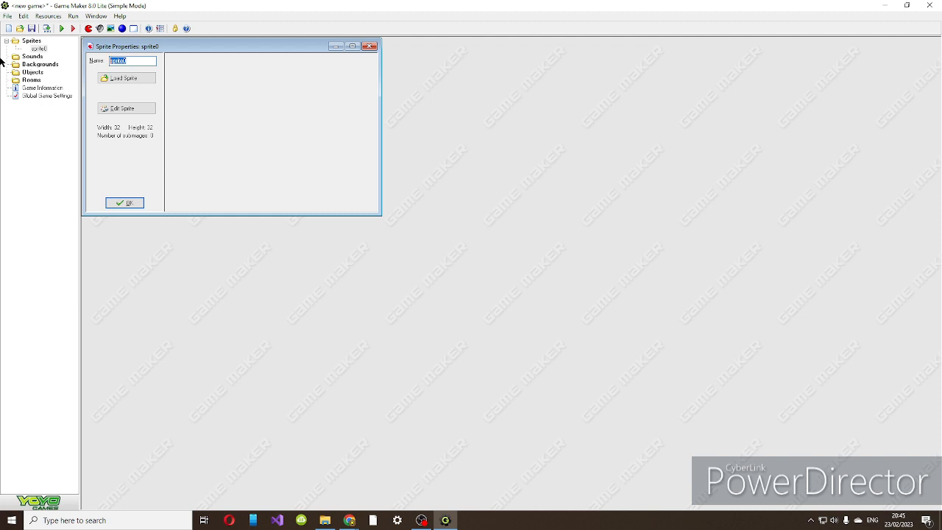
{"action": "type", "text": "8"}
{"action": "left_click", "coordinate": [104, 107]}
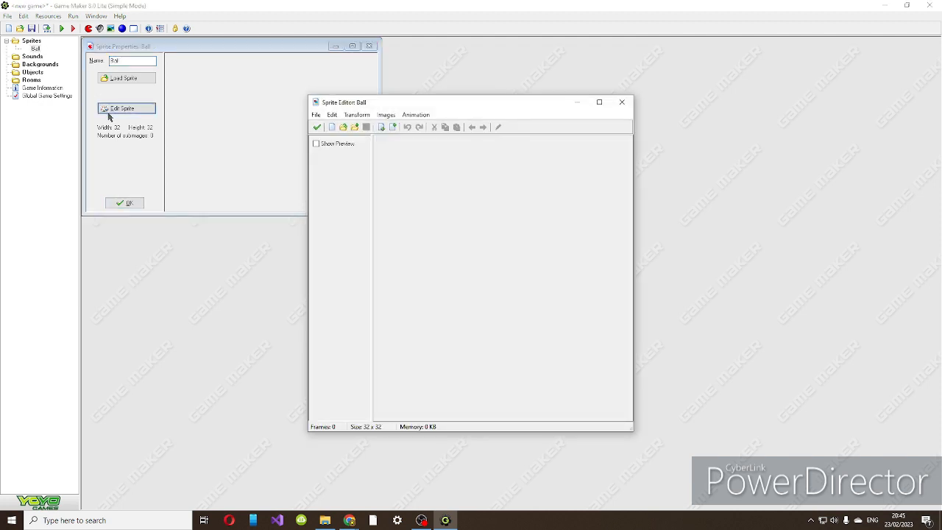
Add an empty image to the Ball sprite and open it in a maximized image editor at 1600% zoom.
{"action": "left_click", "coordinate": [390, 128]}
{"action": "double_click", "coordinate": [390, 144]}
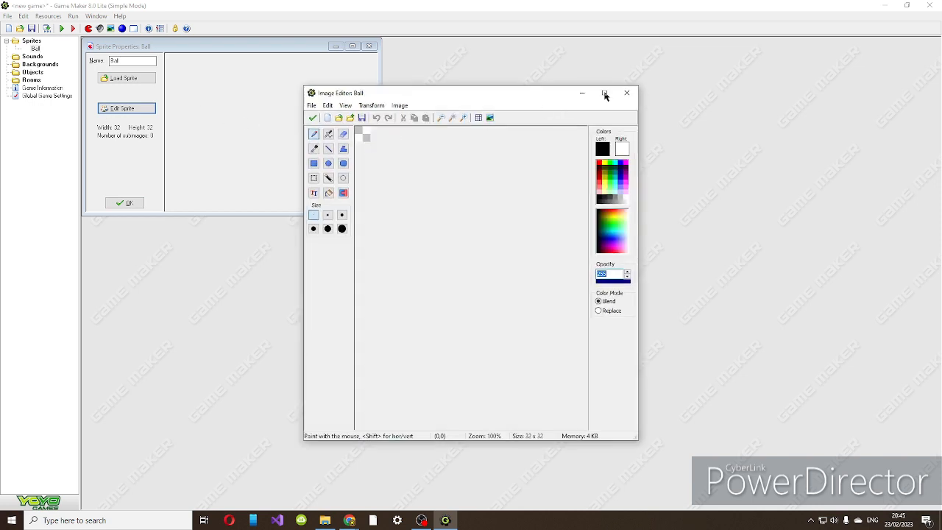
{"action": "left_click", "coordinate": [604, 93]}
{"action": "scroll", "coordinate": [312, 164], "scroll_direction": "up", "scroll_amount": 4}
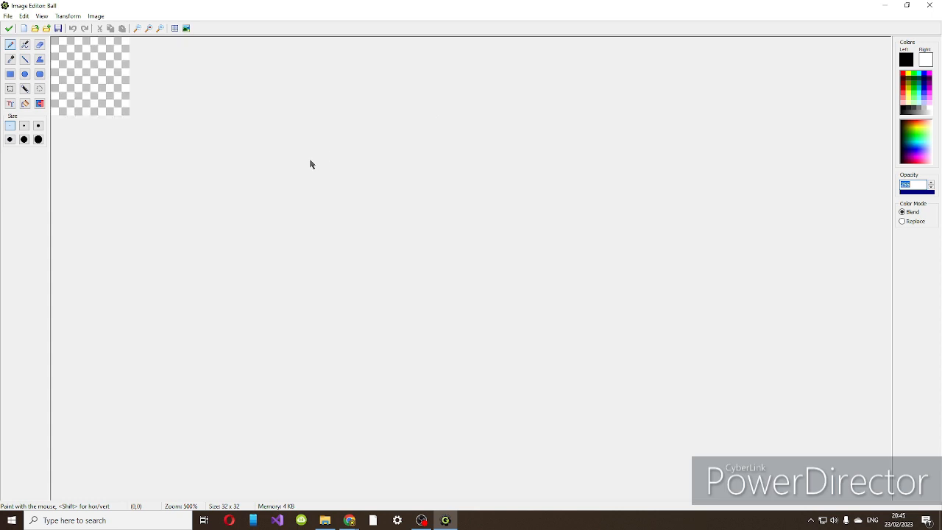
{"action": "scroll", "coordinate": [311, 163], "scroll_direction": "up", "scroll_amount": 3}
Try freehand black pencil strokes on the blank canvas, and test undoing and redoing them.
{"action": "left_click", "coordinate": [78, 134]}
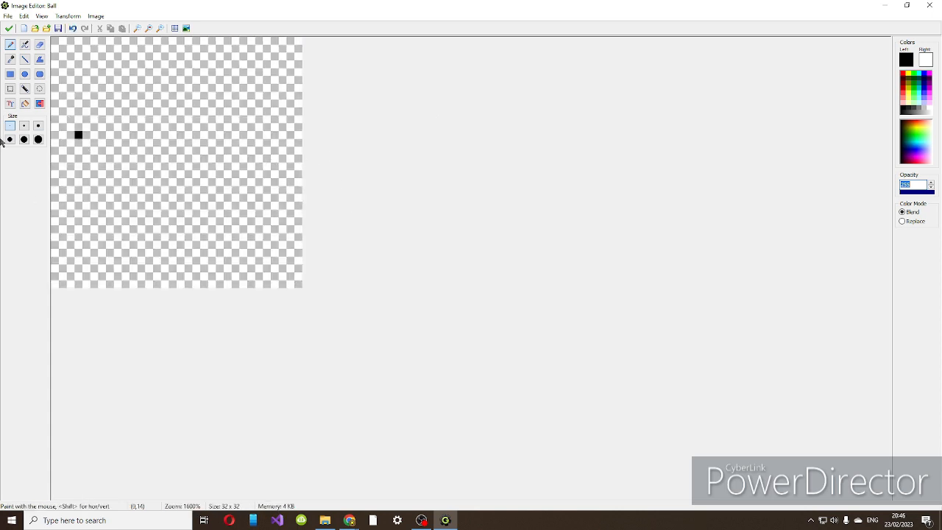
{"action": "mouse_move", "coordinate": [133, 112]}
{"action": "left_mouse_down"}
{"action": "mouse_move", "coordinate": [191, 144]}
{"action": "mouse_move", "coordinate": [96, 63]}
{"action": "mouse_move", "coordinate": [52, 65]}
{"action": "mouse_move", "coordinate": [475, 175]}
{"action": "mouse_move", "coordinate": [249, 239]}
{"action": "mouse_move", "coordinate": [257, 144]}
{"action": "mouse_move", "coordinate": [295, 86]}
{"action": "mouse_move", "coordinate": [290, 38]}
{"action": "left_mouse_up"}
{"action": "key", "text": "ctrl+z"}
{"action": "key", "text": "ctrl+z"}
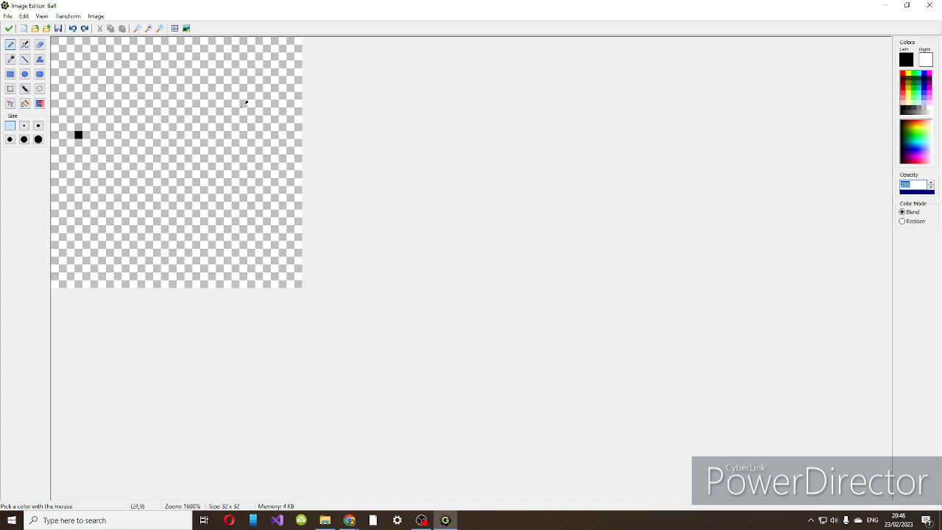
{"action": "key", "text": "ctrl+y"}
{"action": "key", "text": "ctrl+y"}
{"action": "key", "text": "ctrl+z"}
{"action": "key", "text": "ctrl+z"}
{"action": "key", "text": "ctrl+y"}
{"action": "key", "text": "ctrl+y"}
{"action": "key", "text": "ctrl+z"}
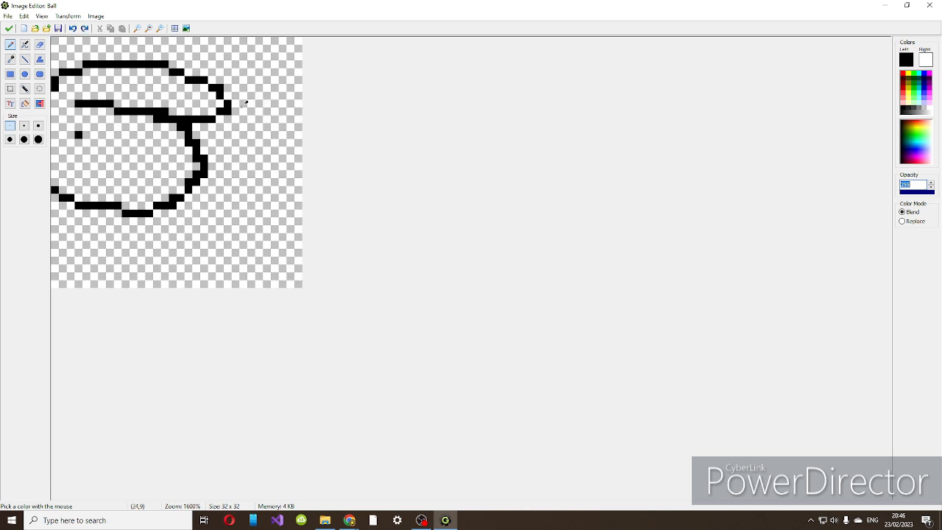
{"action": "key", "text": "ctrl+z"}
{"action": "key", "text": "ctrl+z"}
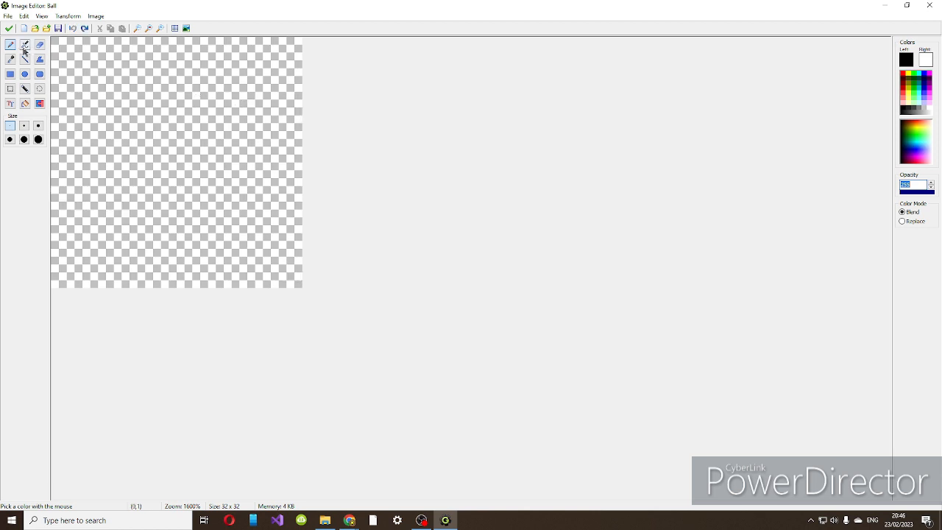
{"action": "key", "text": "ctrl+z"}
{"action": "key", "text": "ctrl+y"}
{"action": "key", "text": "ctrl+z"}
{"action": "key", "text": "ctrl+y"}
Try freehand black strokes across the canvas with the pencil and the spray tool.
{"action": "left_click_drag", "start_coordinate": [84, 55], "coordinate": [55, 135]}
{"action": "left_click", "coordinate": [25, 44]}
{"action": "mouse_move", "coordinate": [85, 82]}
{"action": "left_mouse_down"}
{"action": "mouse_move", "coordinate": [176, 170]}
{"action": "mouse_move", "coordinate": [68, 210]}
{"action": "left_mouse_up"}
{"action": "left_click_drag", "start_coordinate": [30, 171], "coordinate": [44, 173]}
{"action": "mouse_move", "coordinate": [224, 203]}
{"action": "left_mouse_down"}
{"action": "mouse_move", "coordinate": [238, 254]}
{"action": "mouse_move", "coordinate": [253, 60]}
{"action": "left_mouse_up"}
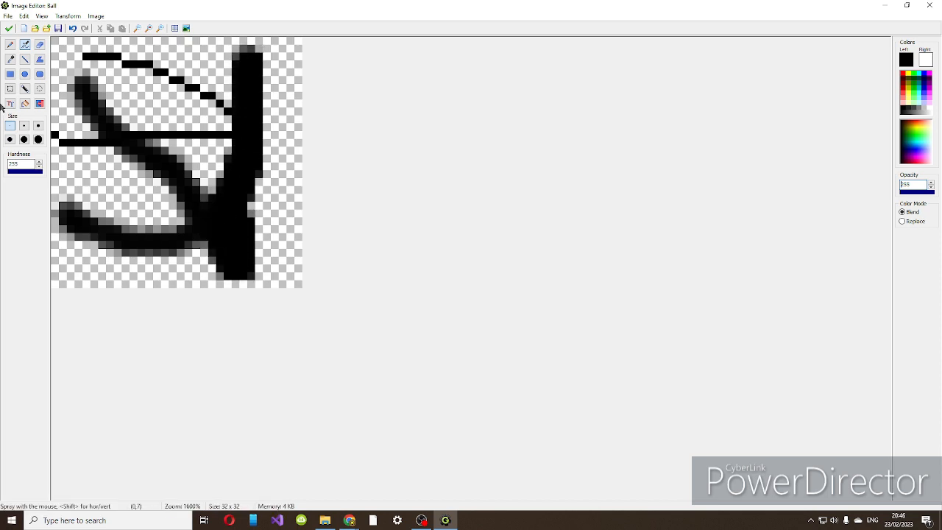
Try a diagonal black line across the canvas and erase parts of the test strokes.
{"action": "left_click", "coordinate": [25, 59]}
{"action": "left_click_drag", "start_coordinate": [147, 78], "coordinate": [298, 213]}
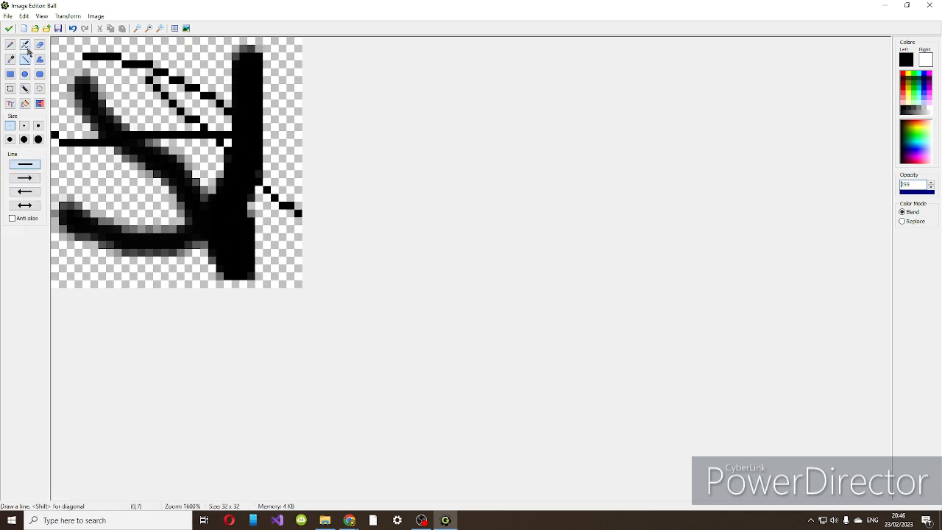
{"action": "left_click", "coordinate": [40, 45]}
{"action": "mouse_move", "coordinate": [157, 87]}
{"action": "left_mouse_down"}
{"action": "mouse_move", "coordinate": [261, 95]}
{"action": "mouse_move", "coordinate": [144, 204]}
{"action": "left_mouse_up"}
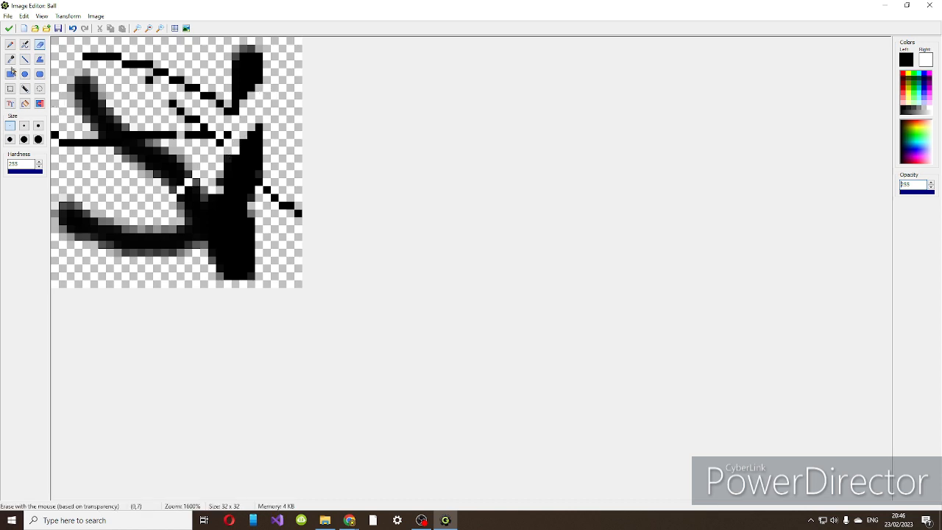
Try a rectangle, an ellipse and a rounded rectangle with black outlines and white fill over the test strokes.
{"action": "left_click", "coordinate": [10, 75]}
{"action": "left_click_drag", "start_coordinate": [126, 63], "coordinate": [220, 147]}
{"action": "left_click", "coordinate": [25, 74]}
{"action": "left_click_drag", "start_coordinate": [99, 78], "coordinate": [198, 153]}
{"action": "left_click", "coordinate": [40, 74]}
{"action": "mouse_move", "coordinate": [122, 102]}
{"action": "left_mouse_down"}
{"action": "mouse_move", "coordinate": [195, 131]}
{"action": "mouse_move", "coordinate": [228, 182]}
{"action": "left_mouse_up"}
Try the region selection tools on the test drawing, shifting the selected parts across the canvas.
{"action": "left_click", "coordinate": [10, 88]}
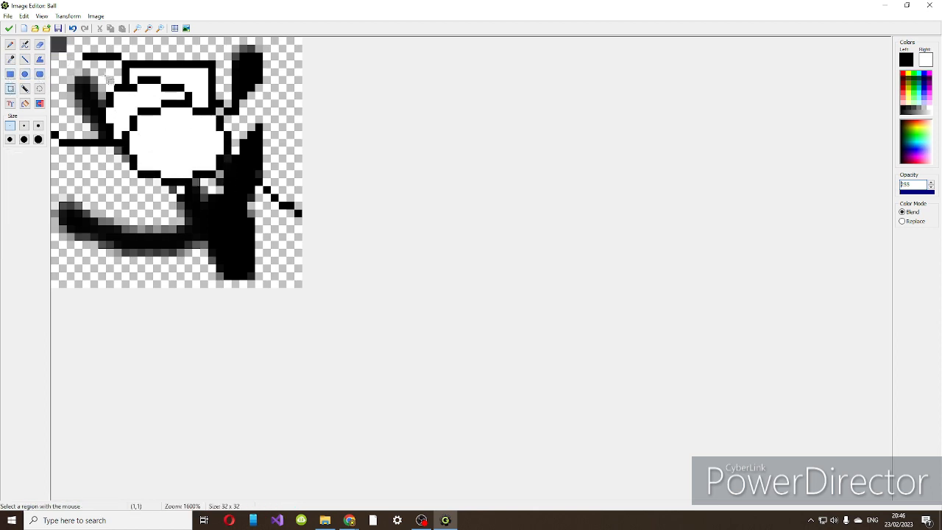
{"action": "left_click_drag", "start_coordinate": [75, 57], "coordinate": [300, 237]}
{"action": "left_click", "coordinate": [40, 90]}
{"action": "mouse_move", "coordinate": [196, 122]}
{"action": "left_mouse_down"}
{"action": "mouse_move", "coordinate": [180, 168]}
{"action": "mouse_move", "coordinate": [258, 129]}
{"action": "left_mouse_up"}
{"action": "mouse_move", "coordinate": [135, 142]}
{"action": "left_mouse_down"}
{"action": "mouse_move", "coordinate": [193, 156]}
{"action": "mouse_move", "coordinate": [150, 127]}
{"action": "mouse_move", "coordinate": [250, 158]}
{"action": "left_mouse_up"}
{"action": "mouse_move", "coordinate": [202, 131]}
{"action": "left_mouse_down"}
{"action": "mouse_move", "coordinate": [193, 139]}
{"action": "mouse_move", "coordinate": [121, 102]}
{"action": "mouse_move", "coordinate": [170, 178]}
{"action": "mouse_move", "coordinate": [186, 138]}
{"action": "left_mouse_up"}
Try flood filling the empty background with black and placing the text "tr" over the white shapes.
{"action": "left_click", "coordinate": [25, 103]}
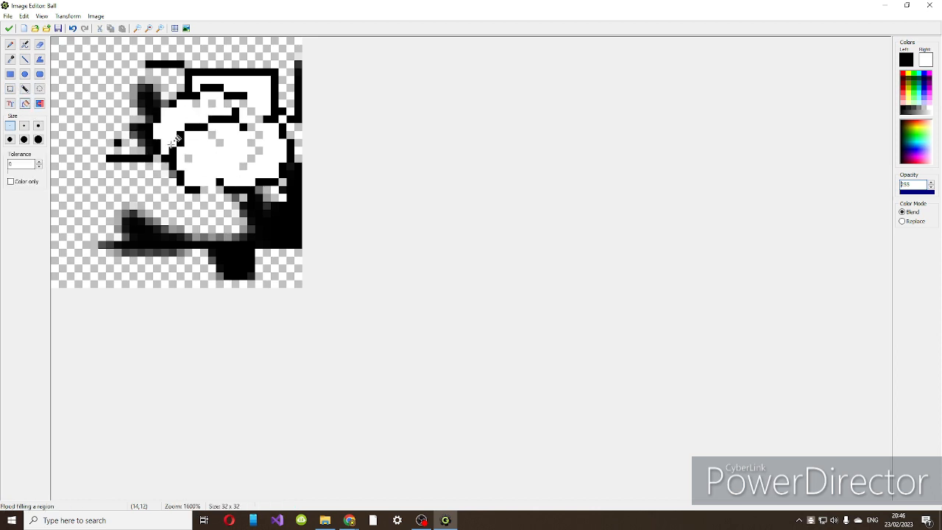
{"action": "left_click", "coordinate": [192, 207]}
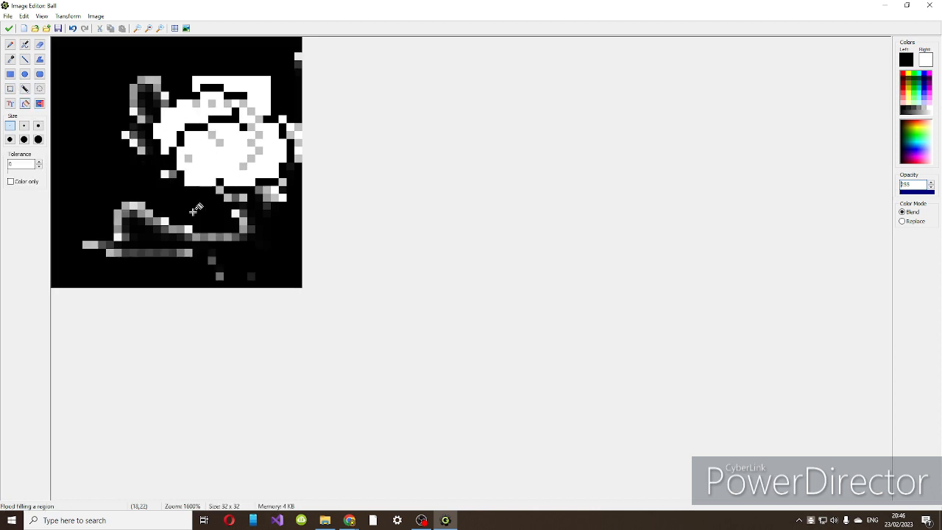
{"action": "left_click", "coordinate": [13, 104]}
{"action": "left_click", "coordinate": [241, 169]}
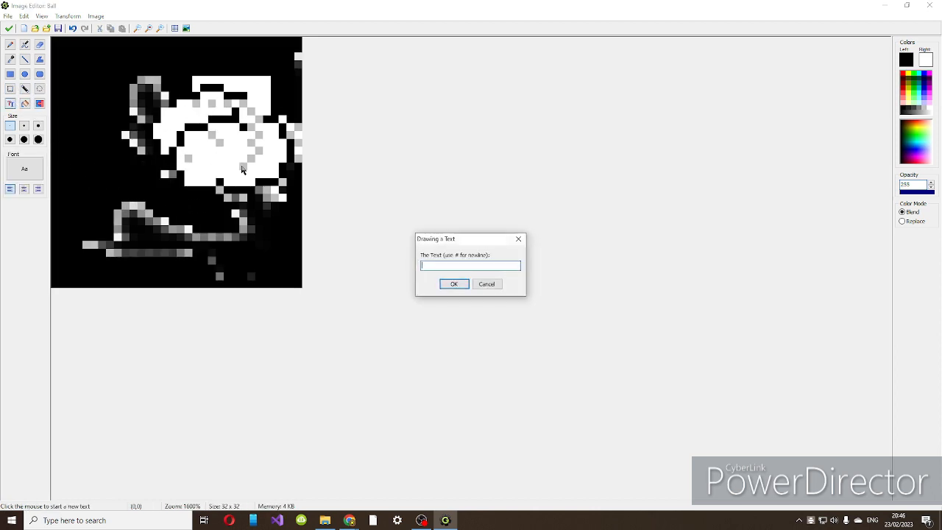
{"action": "left_click", "coordinate": [454, 286]}
{"action": "left_click_drag", "start_coordinate": [241, 198], "coordinate": [180, 196]}
Try changing the black pixels to white, and clear the whole canvas using the eraser at its largest size.
{"action": "left_click", "coordinate": [40, 103]}
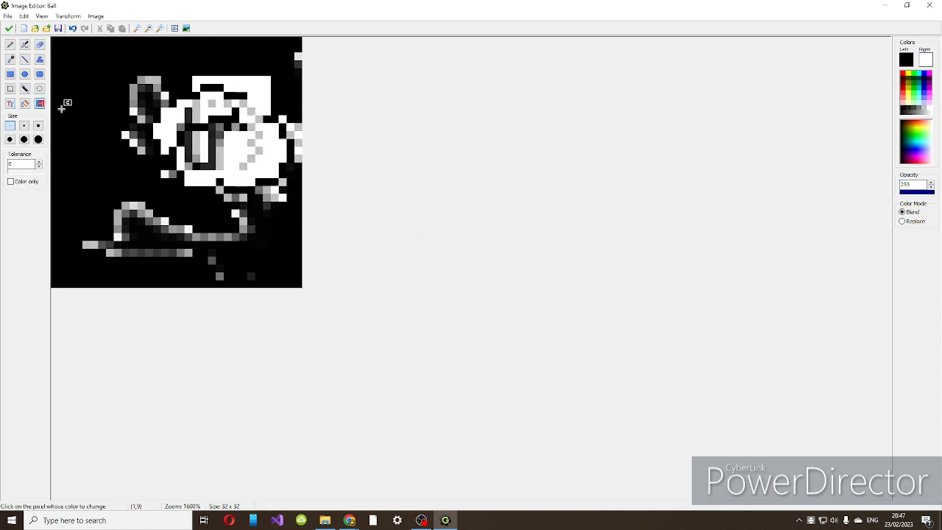
{"action": "right_click", "coordinate": [75, 112]}
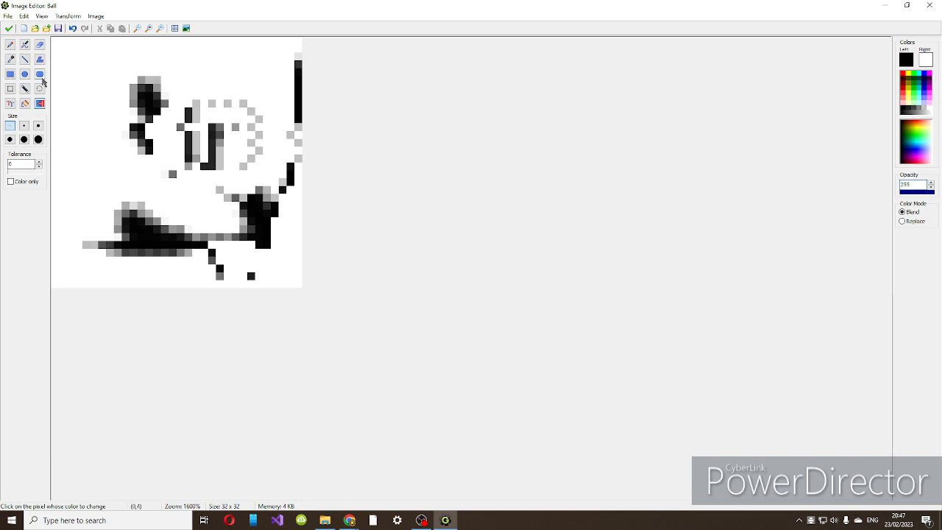
{"action": "left_click", "coordinate": [40, 44]}
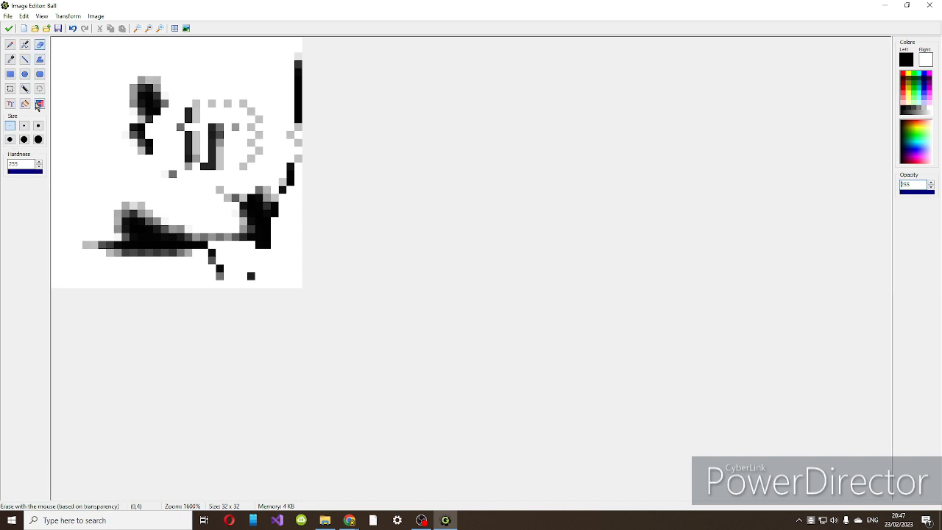
{"action": "left_click", "coordinate": [37, 142]}
{"action": "left_click", "coordinate": [86, 166]}
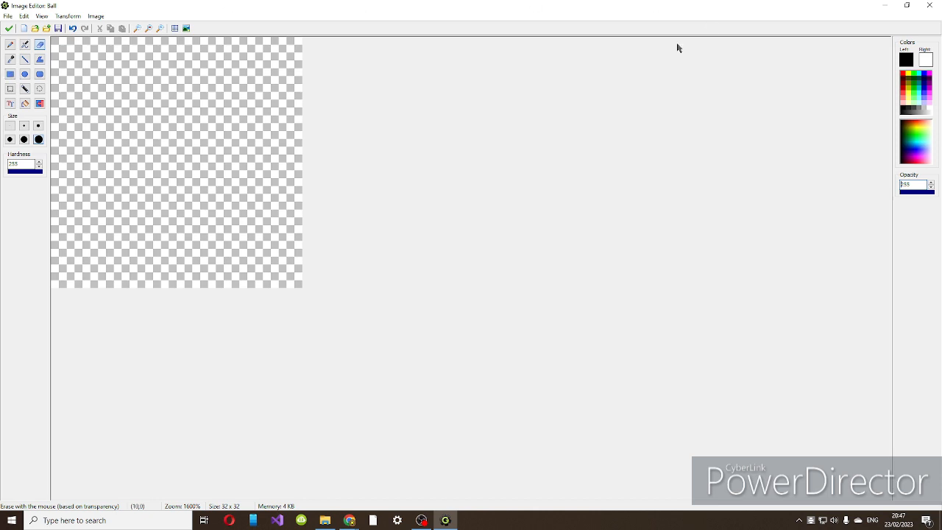
Draw a canvas-filling circle with a black outline at the smallest line size and a yellow fill.
{"action": "left_click", "coordinate": [25, 75]}
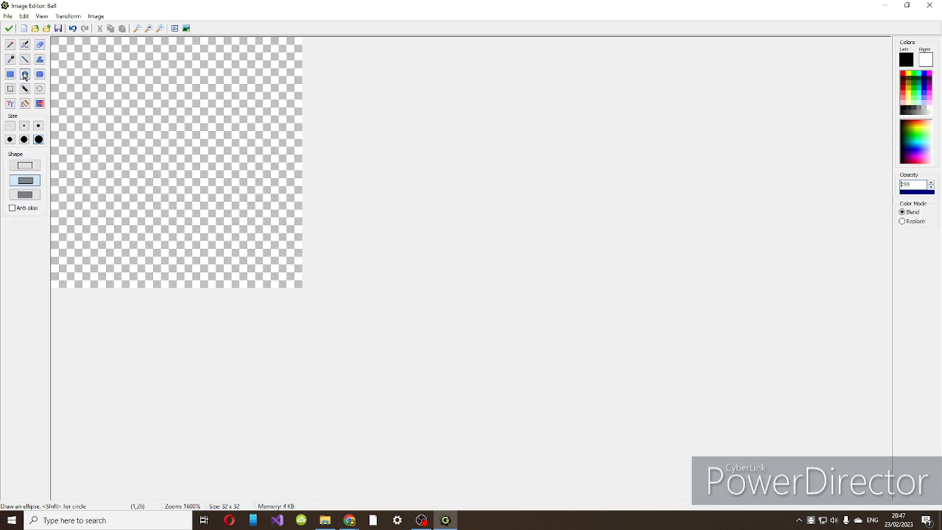
{"action": "left_click", "coordinate": [10, 128]}
{"action": "left_click_drag", "start_coordinate": [56, 42], "coordinate": [302, 284]}
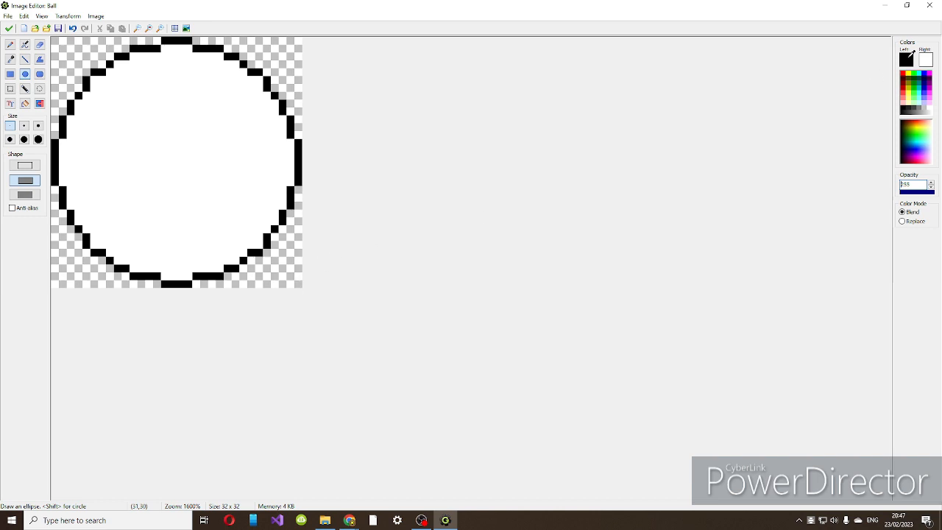
{"action": "key", "text": "ctrl+z"}
{"action": "right_click_drag", "start_coordinate": [910, 77], "coordinate": [921, 138]}
{"action": "right_click", "coordinate": [912, 72]}
{"action": "mouse_move", "coordinate": [54, 39]}
{"action": "left_mouse_down"}
{"action": "mouse_move", "coordinate": [129, 140]}
{"action": "mouse_move", "coordinate": [247, 256]}
{"action": "mouse_move", "coordinate": [299, 286]}
{"action": "left_mouse_up"}
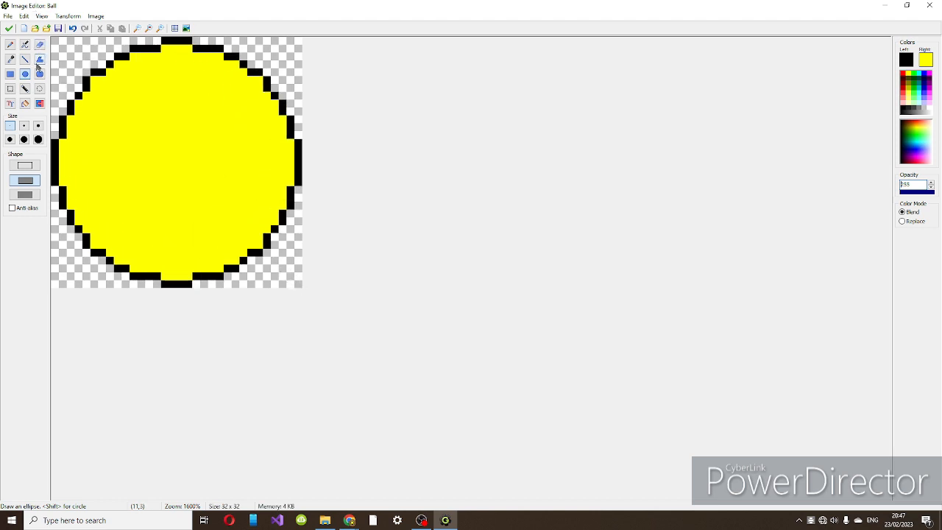
Draw blue vertical and horizontal stripes, each two pixels thick, crossing at the centre of the yellow ball.
{"action": "left_click", "coordinate": [25, 59]}
{"action": "left_click", "coordinate": [925, 74]}
{"action": "mouse_move", "coordinate": [179, 284]}
{"action": "left_mouse_down"}
{"action": "mouse_move", "coordinate": [169, 193]}
{"action": "mouse_move", "coordinate": [180, 47]}
{"action": "left_mouse_up"}
{"action": "left_click_drag", "start_coordinate": [173, 276], "coordinate": [174, 47]}
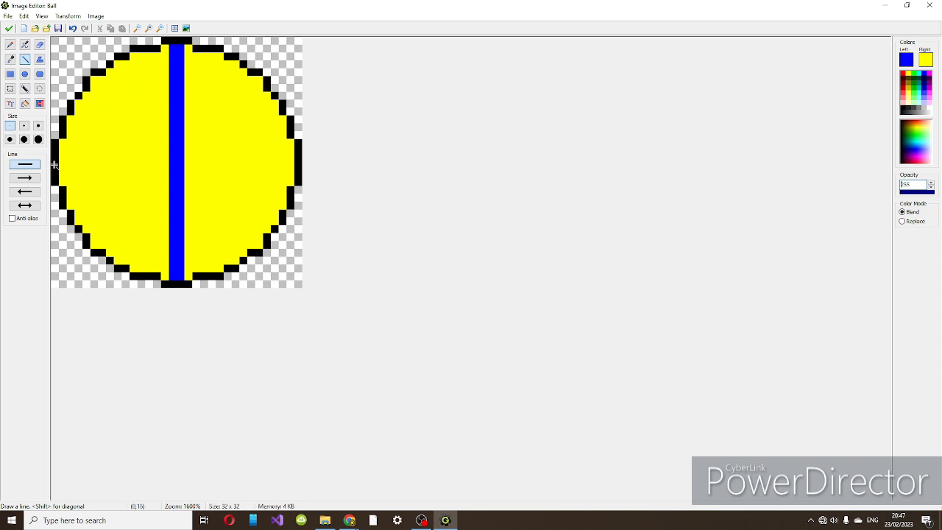
{"action": "mouse_move", "coordinate": [62, 159]}
{"action": "left_mouse_down"}
{"action": "mouse_move", "coordinate": [322, 169]}
{"action": "mouse_move", "coordinate": [294, 159]}
{"action": "mouse_move", "coordinate": [66, 167]}
{"action": "left_mouse_up"}
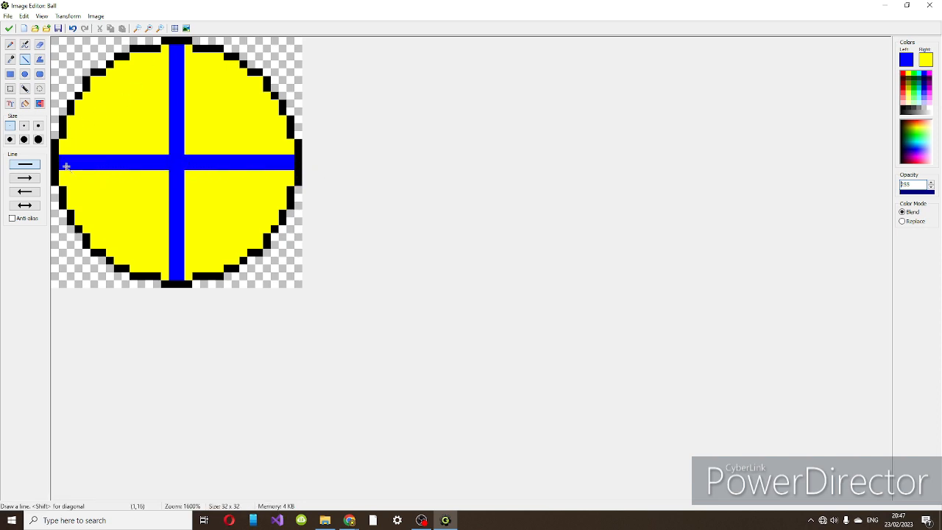
Draw a thick blue diagonal stripe from the ball's upper-left edge through its centre to the lower-right edge.
{"action": "mouse_move", "coordinate": [165, 156]}
{"action": "left_mouse_down"}
{"action": "mouse_move", "coordinate": [124, 81]}
{"action": "mouse_move", "coordinate": [94, 81]}
{"action": "mouse_move", "coordinate": [269, 225]}
{"action": "mouse_move", "coordinate": [267, 236]}
{"action": "mouse_move", "coordinate": [253, 246]}
{"action": "mouse_move", "coordinate": [116, 143]}
{"action": "mouse_move", "coordinate": [94, 91]}
{"action": "left_mouse_up"}
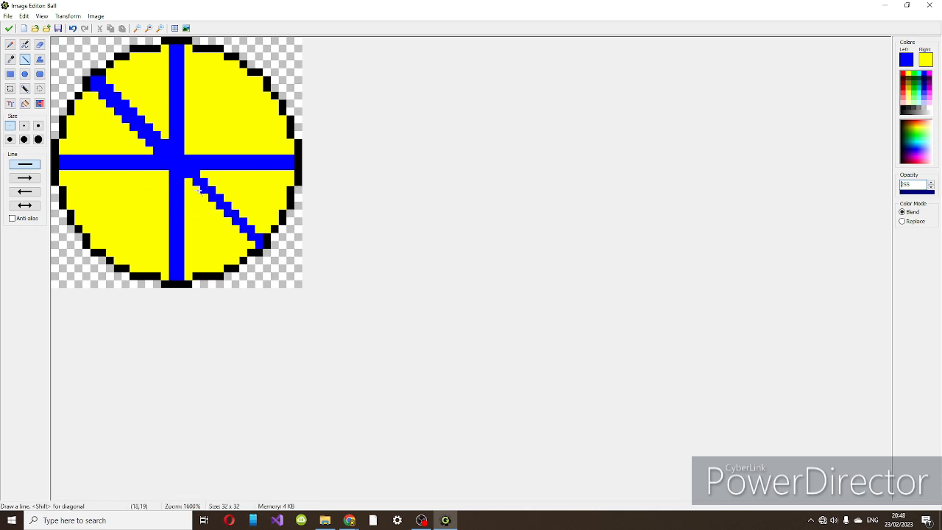
{"action": "left_click_drag", "start_coordinate": [188, 180], "coordinate": [250, 243]}
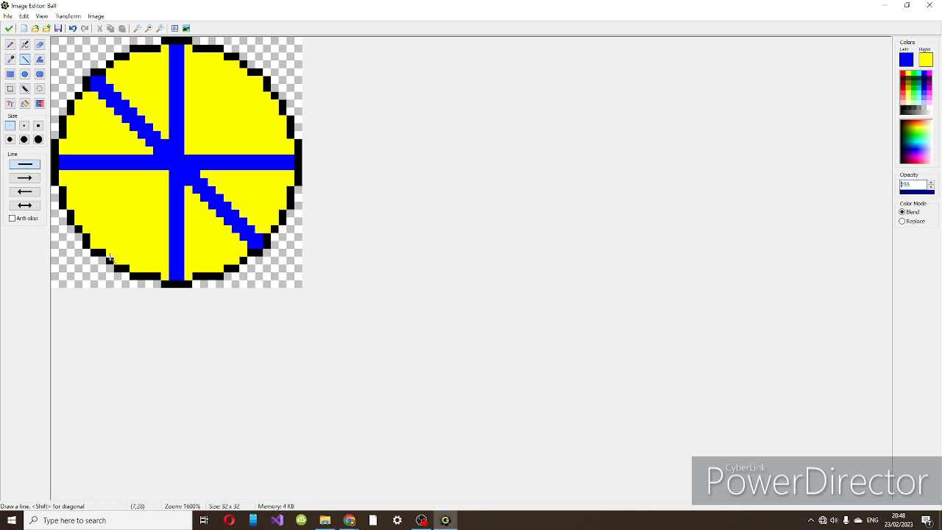
Draw a thick blue diagonal stripe from the ball's upper-right edge through its centre to the lower-left edge.
{"action": "mouse_move", "coordinate": [194, 146]}
{"action": "left_mouse_down"}
{"action": "mouse_move", "coordinate": [237, 74]}
{"action": "mouse_move", "coordinate": [255, 83]}
{"action": "mouse_move", "coordinate": [162, 156]}
{"action": "left_mouse_up"}
{"action": "mouse_move", "coordinate": [178, 152]}
{"action": "left_mouse_down"}
{"action": "mouse_move", "coordinate": [260, 75]}
{"action": "mouse_move", "coordinate": [80, 247]}
{"action": "mouse_move", "coordinate": [96, 244]}
{"action": "left_mouse_up"}
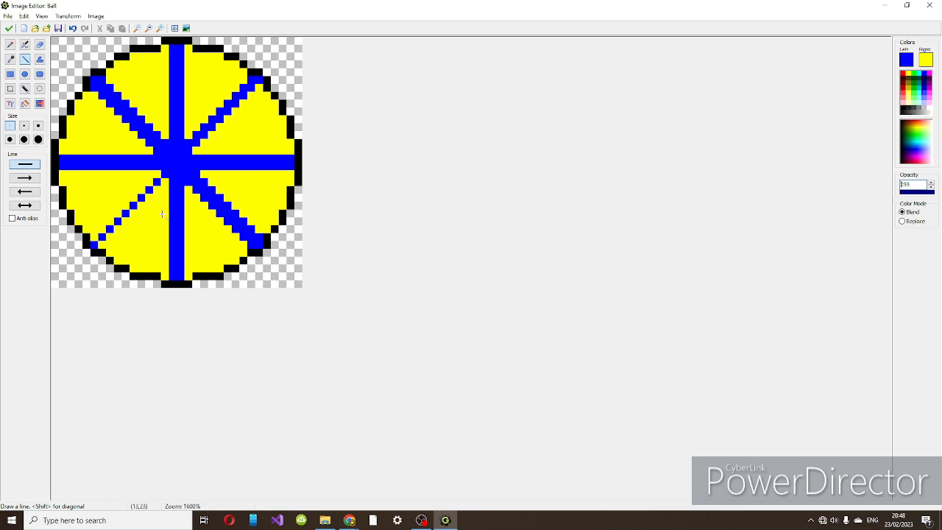
{"action": "mouse_move", "coordinate": [259, 86]}
{"action": "left_mouse_down"}
{"action": "mouse_move", "coordinate": [207, 155]}
{"action": "mouse_move", "coordinate": [197, 152]}
{"action": "mouse_move", "coordinate": [107, 254]}
{"action": "mouse_move", "coordinate": [99, 250]}
{"action": "left_mouse_up"}
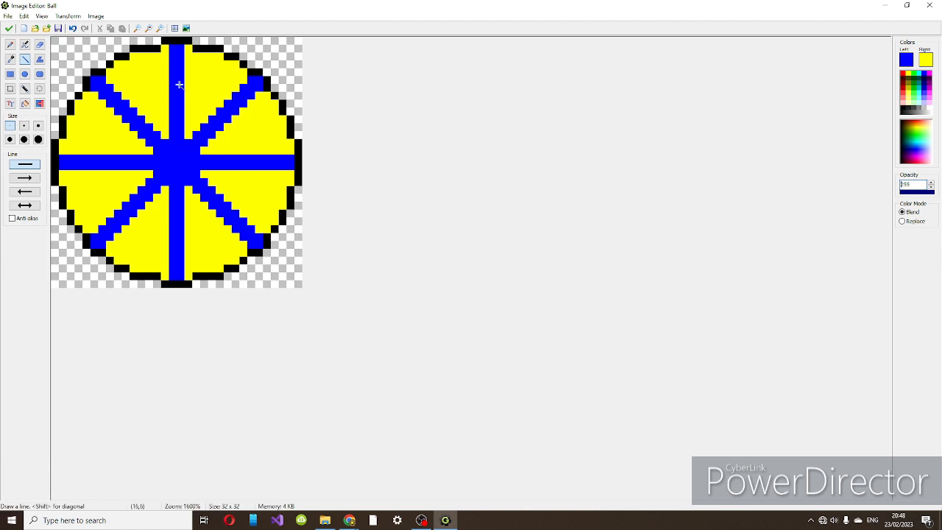
Paint a black square, four pixels wide and high, over the centre of the ball where the stripes cross.
{"action": "left_click", "coordinate": [11, 45]}
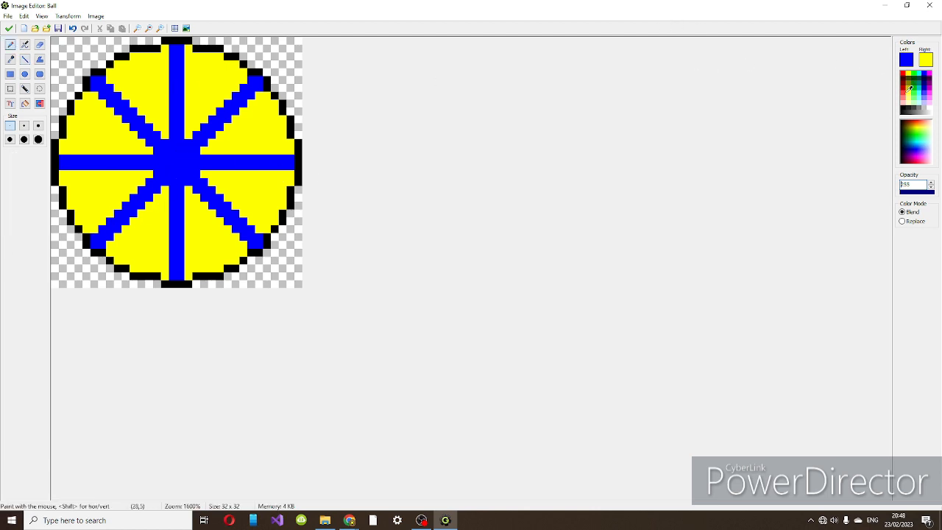
{"action": "left_click", "coordinate": [905, 105]}
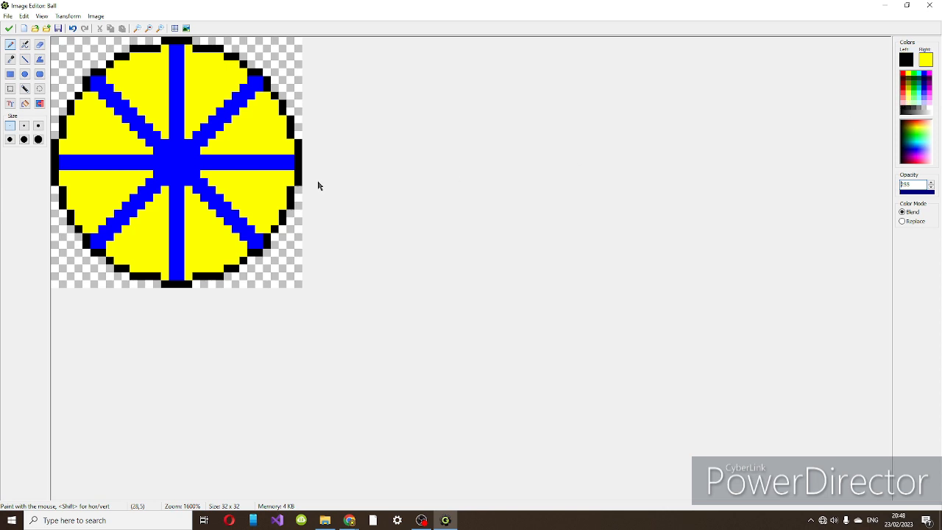
{"action": "left_click", "coordinate": [176, 160]}
{"action": "mouse_move", "coordinate": [165, 151]}
{"action": "left_mouse_down"}
{"action": "mouse_move", "coordinate": [191, 149]}
{"action": "mouse_move", "coordinate": [184, 170]}
{"action": "mouse_move", "coordinate": [167, 155]}
{"action": "mouse_move", "coordinate": [168, 174]}
{"action": "mouse_move", "coordinate": [190, 170]}
{"action": "left_mouse_up"}
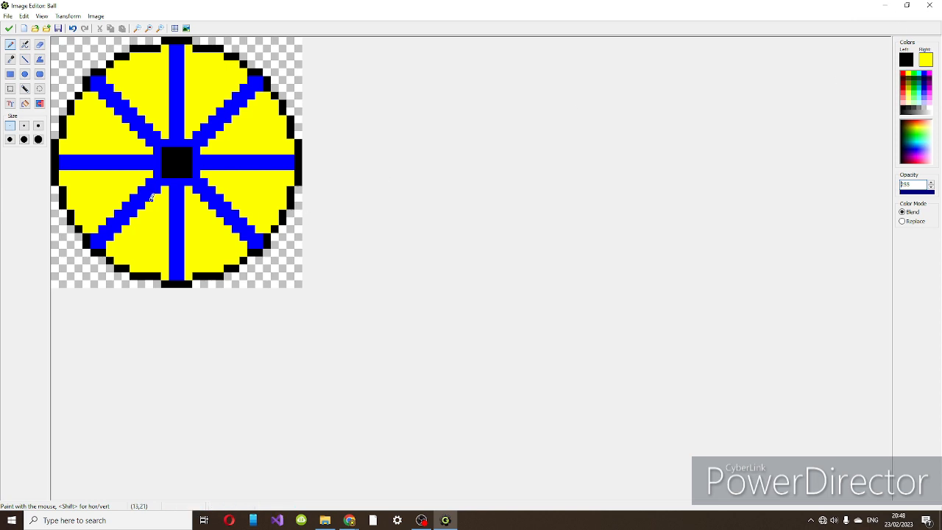
{"action": "right_click", "coordinate": [180, 165]}
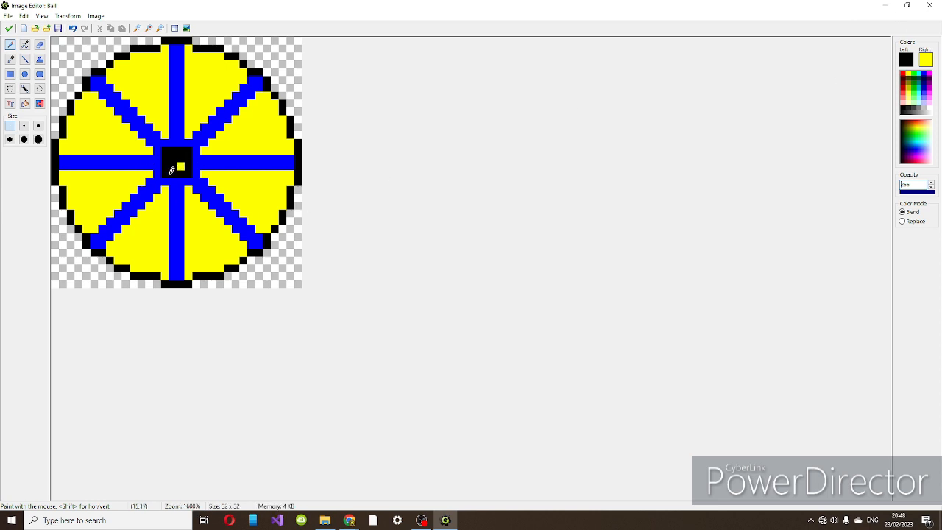
{"action": "right_click", "coordinate": [172, 159]}
{"action": "key", "text": "ctrl+z"}
{"action": "key", "text": "ctrl+z"}
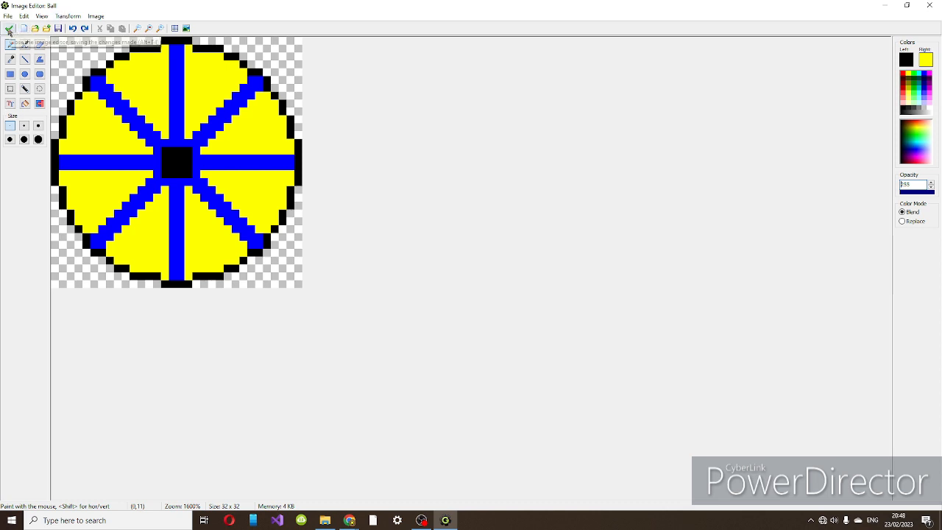
Keep the finished ball drawing and close the Ball sprite with its changes accepted.
{"action": "left_click", "coordinate": [9, 30]}
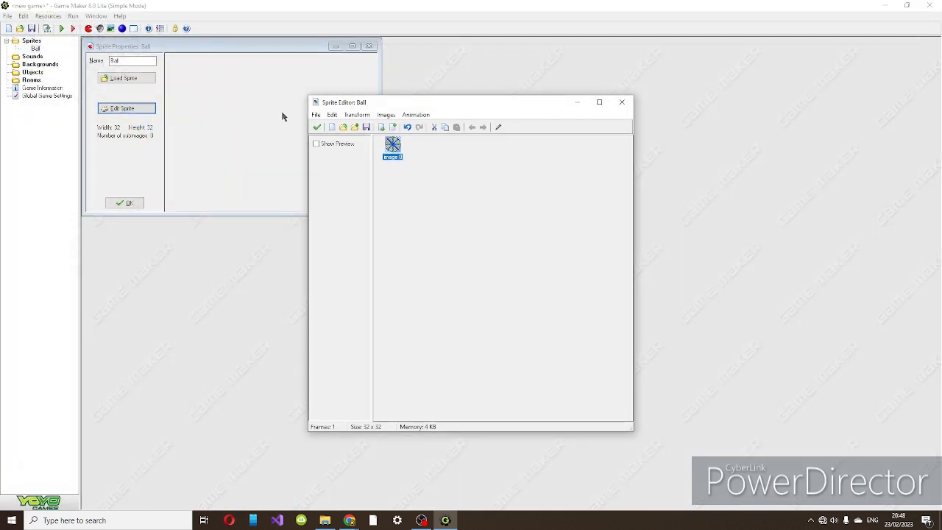
{"action": "left_click", "coordinate": [319, 128]}
{"action": "left_click", "coordinate": [122, 203]}
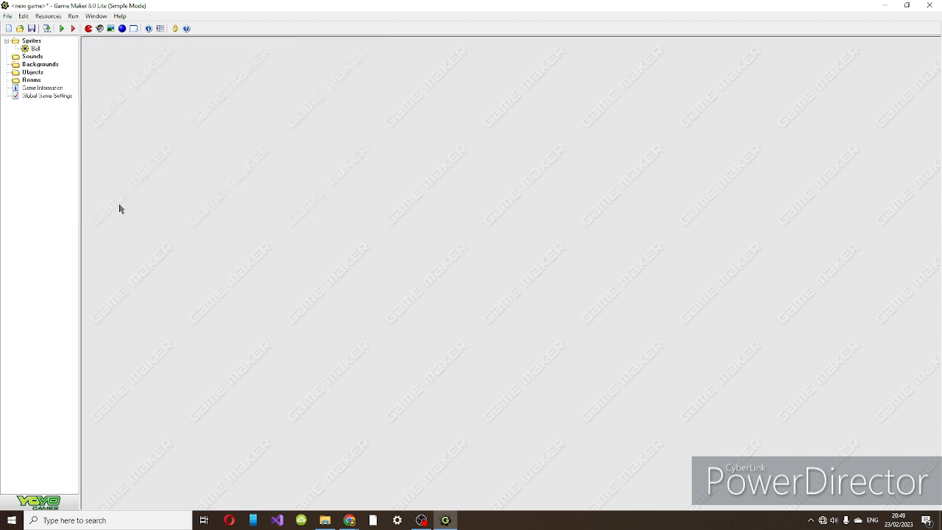
Save the game in the current folder as "2 playerpong".
{"action": "key", "text": "ctrl+s"}
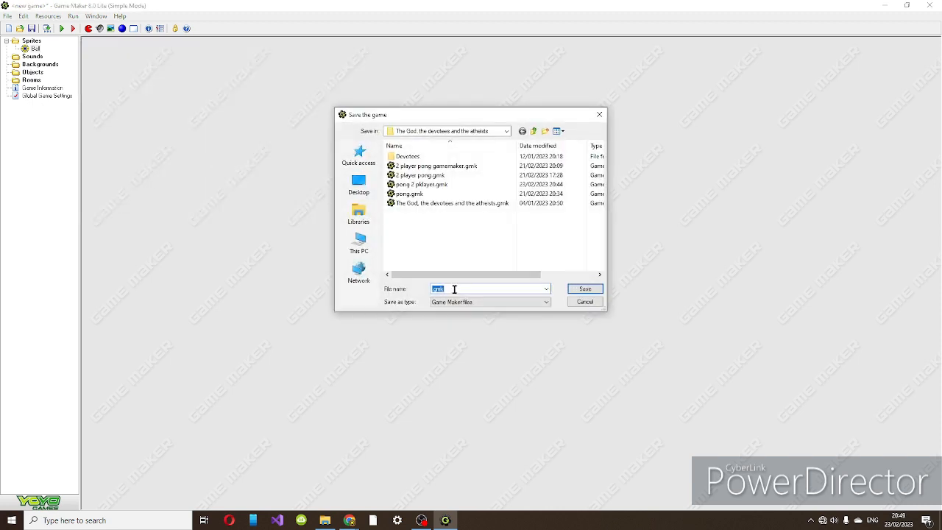
{"action": "type", "text": "play"}
{"action": "key", "text": "BackSpace"}
{"action": "key", "text": "BackSpace"}
{"action": "key", "text": "BackSpace"}
{"action": "type", "text": "2playerpo"}
{"action": "key", "text": "Return"}
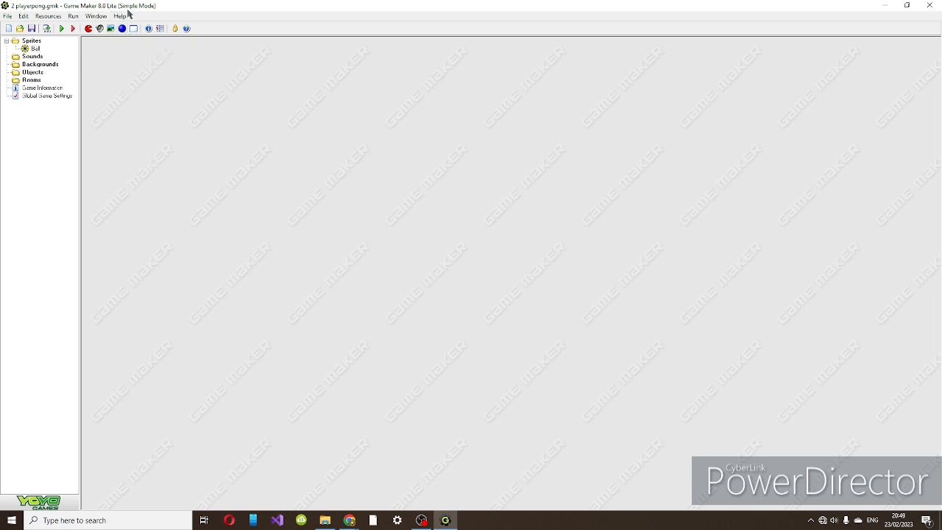
Create a sprite named Paddle, add a blank image to it and open that image for editing.
{"action": "left_click", "coordinate": [92, 29]}
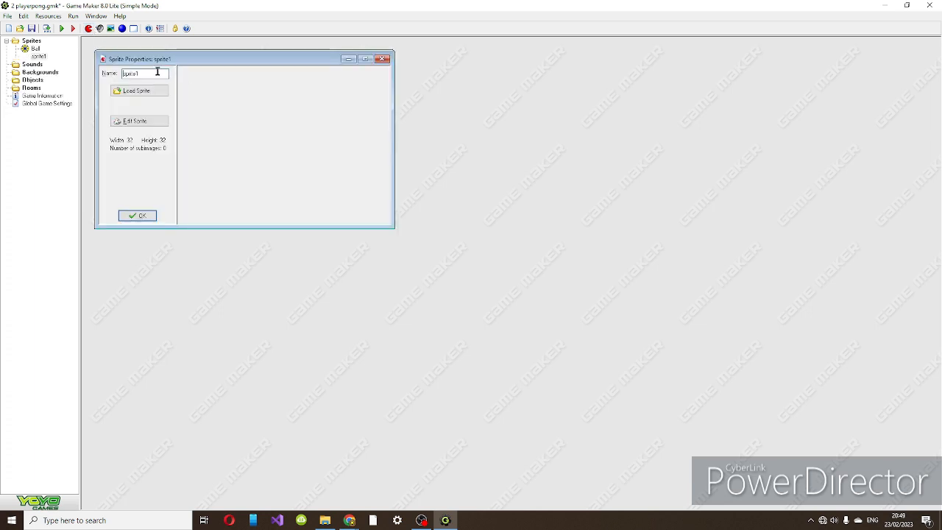
{"action": "type", "text": "Paddle"}
{"action": "left_click", "coordinate": [140, 121]}
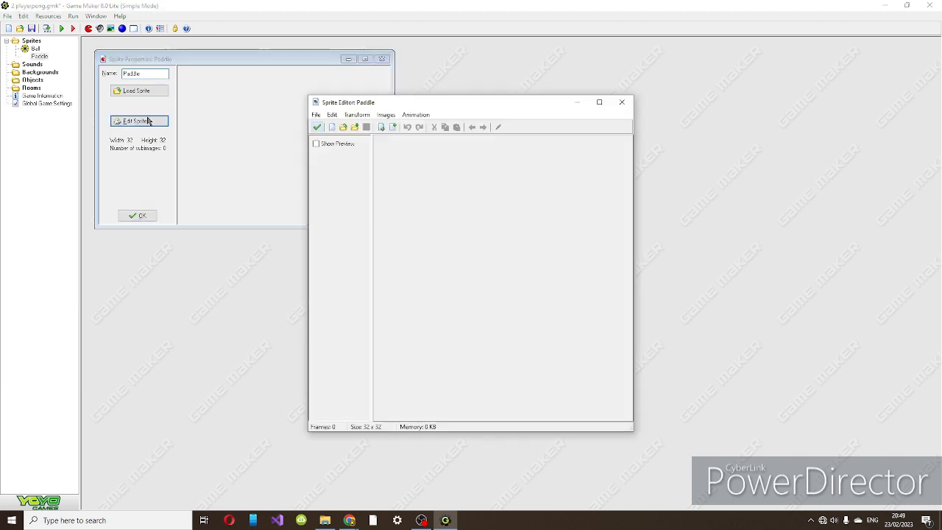
{"action": "left_click", "coordinate": [394, 127]}
{"action": "double_click", "coordinate": [393, 145]}
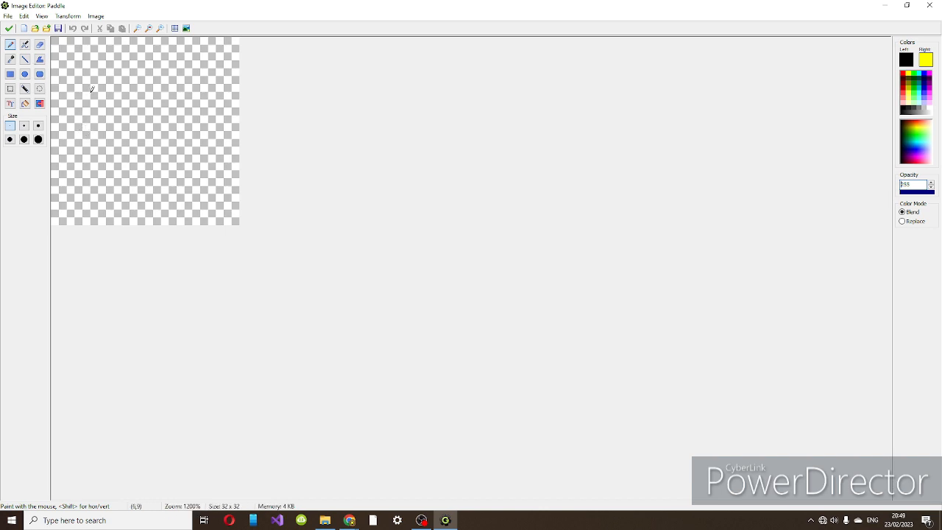
Resize the Paddle image's canvas to 64 x 64 pixels, keeping the aspect ratio.
{"action": "scroll", "coordinate": [91, 90], "scroll_direction": "up", "scroll_amount": 3}
{"action": "left_click", "coordinate": [74, 17]}
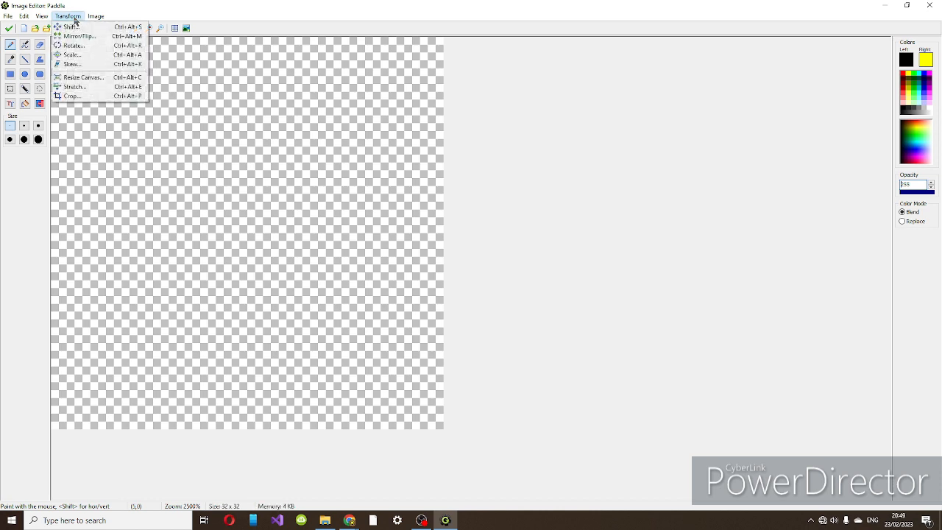
{"action": "left_click", "coordinate": [74, 80]}
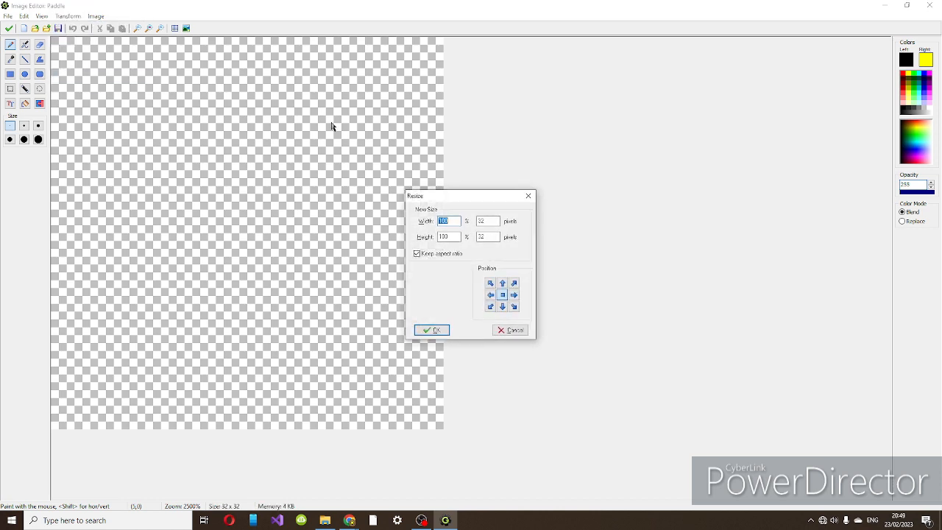
{"action": "type", "text": "100"}
{"action": "key", "text": "BackSpace"}
{"action": "key", "text": "BackSpace"}
{"action": "key", "text": "BackSpace"}
{"action": "type", "text": "2048"}
{"action": "left_click", "coordinate": [440, 330]}
{"action": "scroll", "coordinate": [394, 331], "scroll_direction": "down", "scroll_amount": 3}
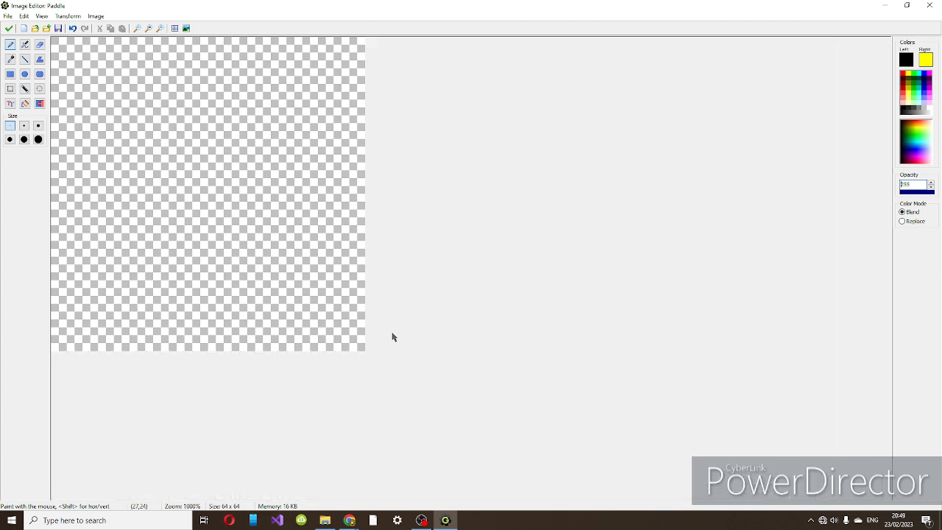
Draw a full-height, black-outlined rectangle about 11 pixels wide along the canvas's left edge and fill its interior with green.
{"action": "left_click", "coordinate": [10, 74]}
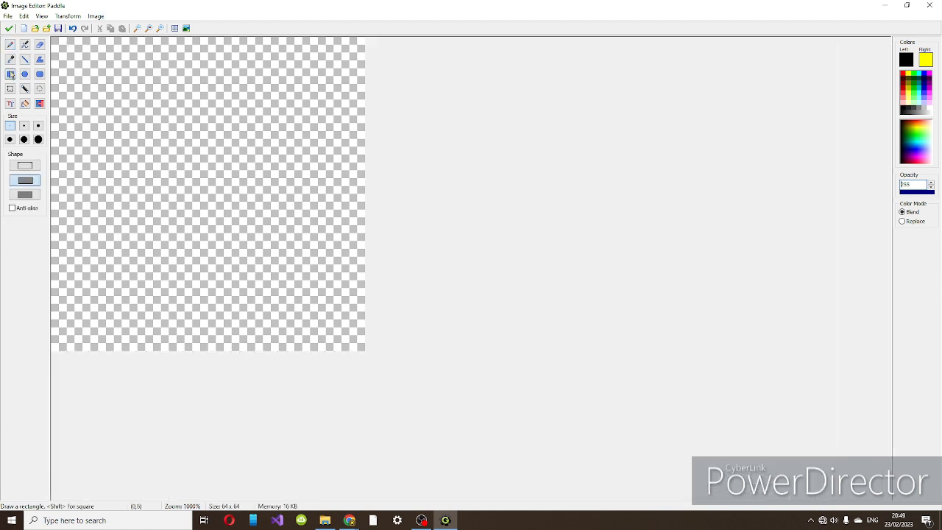
{"action": "left_click_drag", "start_coordinate": [54, 42], "coordinate": [104, 349]}
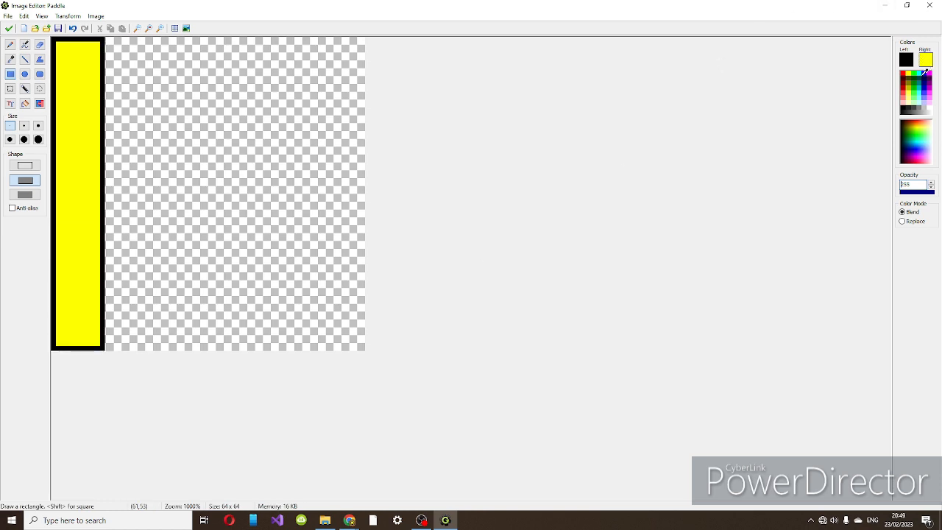
{"action": "left_click", "coordinate": [912, 72]}
{"action": "left_click", "coordinate": [25, 103]}
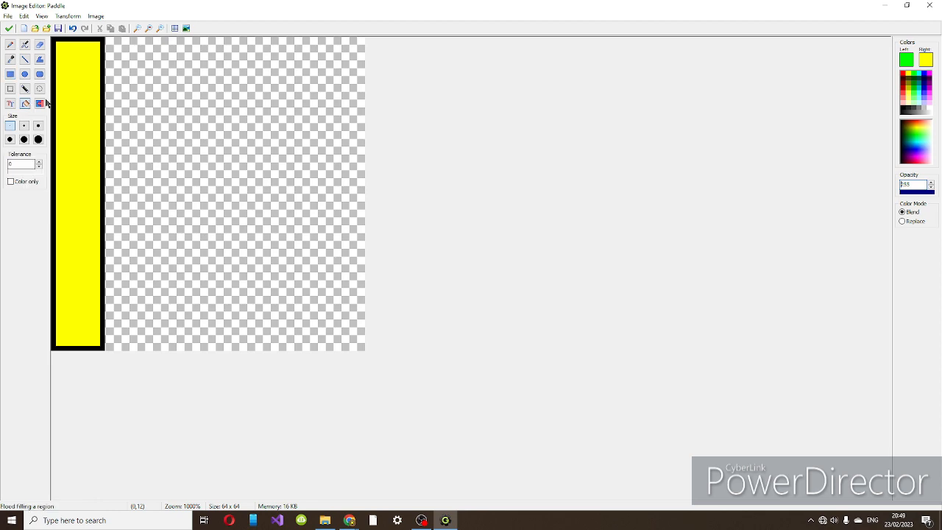
{"action": "left_click", "coordinate": [82, 68]}
Keep the paddle drawing, close the Paddle sprite with its changes accepted, and save the game.
{"action": "left_click", "coordinate": [9, 28]}
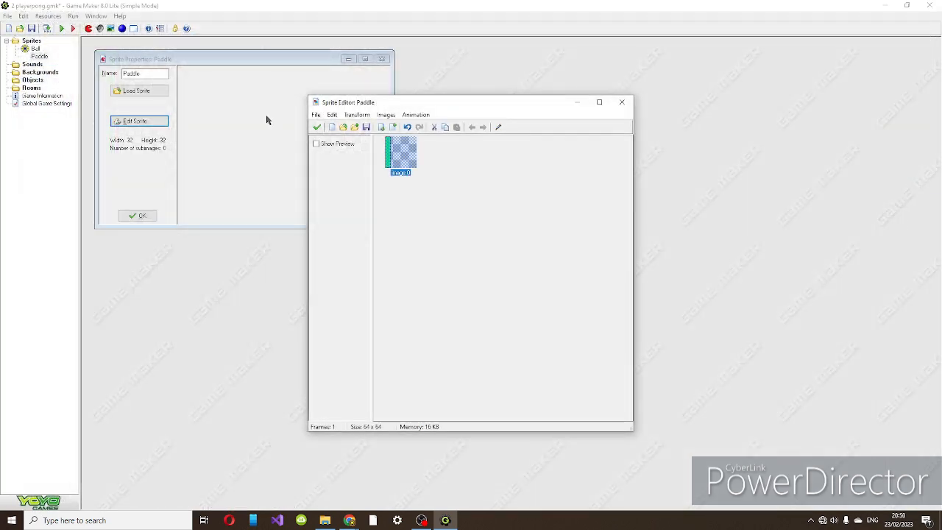
{"action": "left_click", "coordinate": [316, 127]}
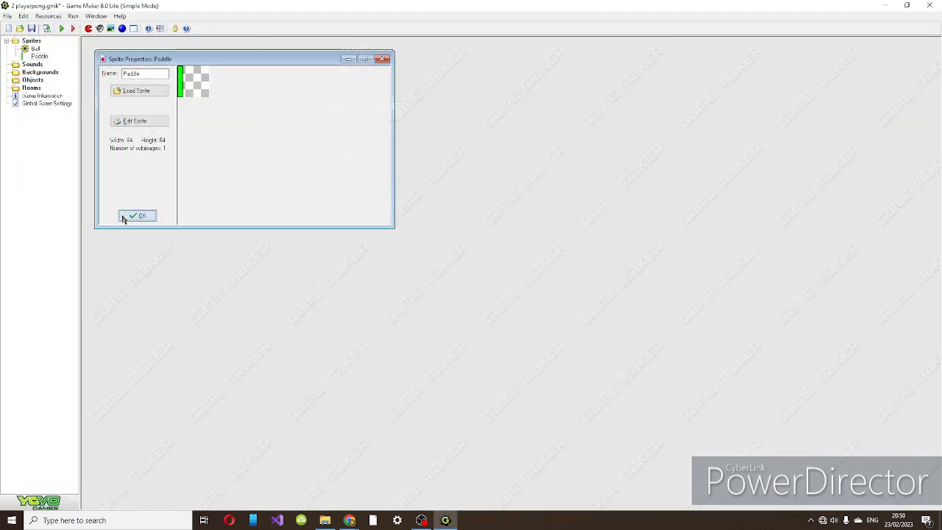
{"action": "left_click", "coordinate": [126, 214]}
{"action": "key", "text": "ctrl+s"}
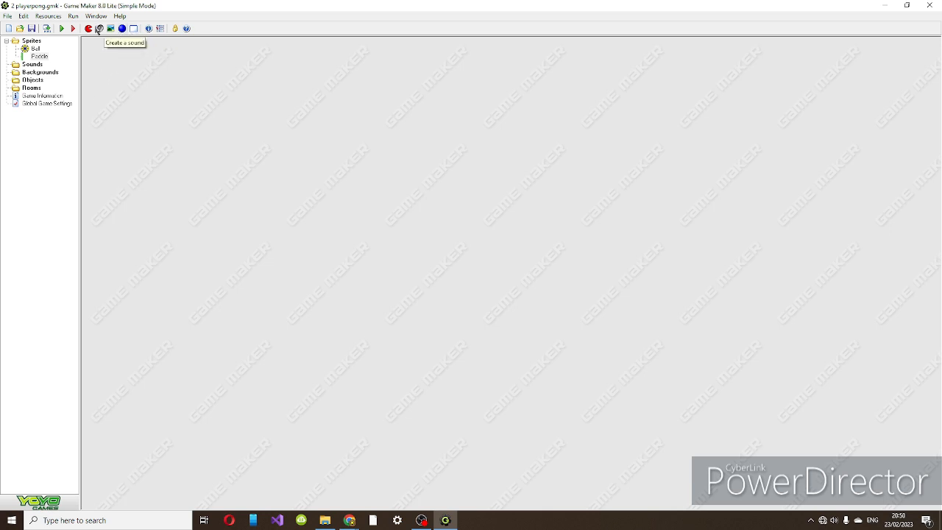
Create a sprite named Invisible Wall, add a blank image to it and open that image for editing.
{"action": "left_click", "coordinate": [86, 29]}
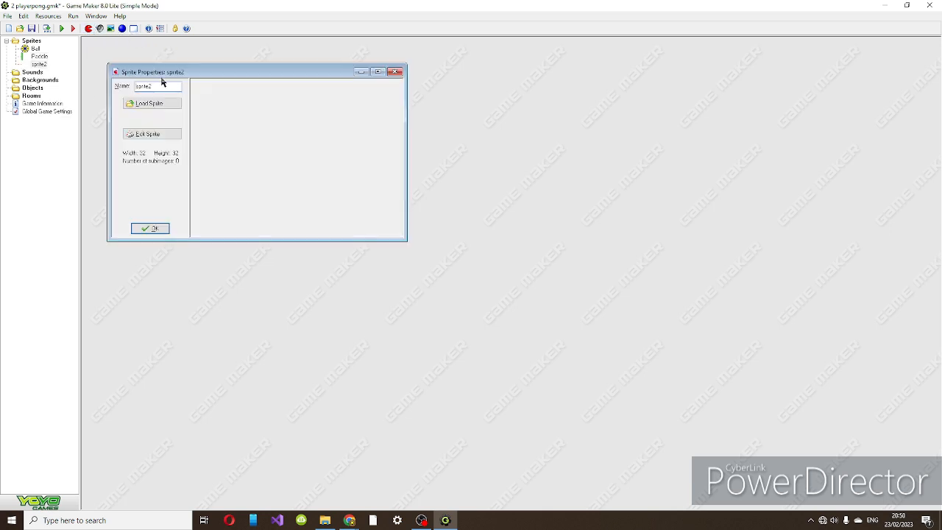
{"action": "type", "text": "Invisible Wall"}
{"action": "left_click", "coordinate": [168, 134]}
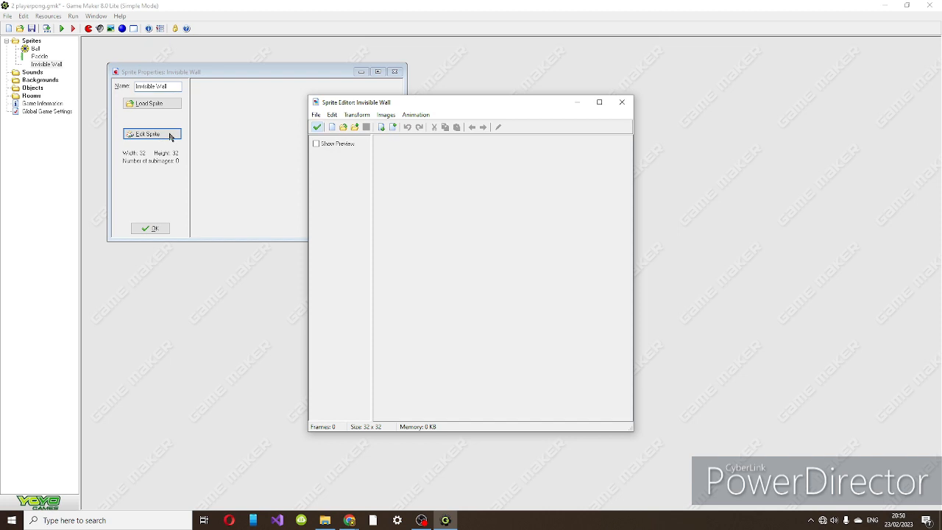
{"action": "left_click", "coordinate": [393, 127]}
{"action": "double_click", "coordinate": [383, 147]}
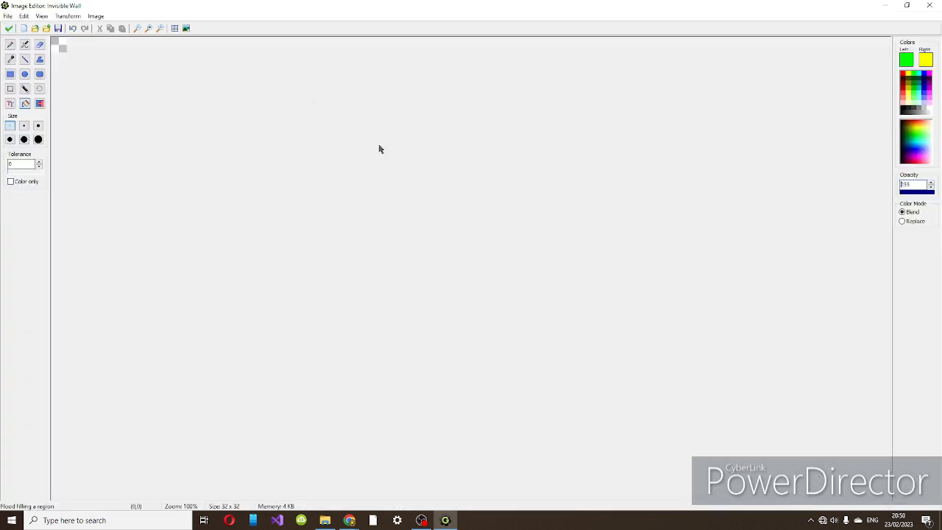
Fill the whole Invisible Wall image with black, accept the sprite's changes and save the game.
{"action": "left_click", "coordinate": [907, 106]}
{"action": "left_click", "coordinate": [55, 48]}
{"action": "left_click", "coordinate": [10, 29]}
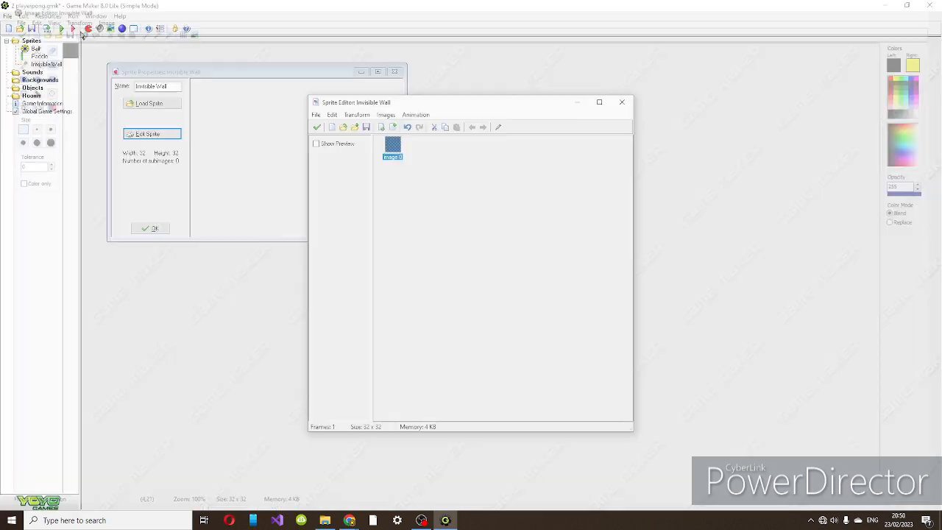
{"action": "left_click", "coordinate": [319, 127]}
{"action": "left_click", "coordinate": [167, 227]}
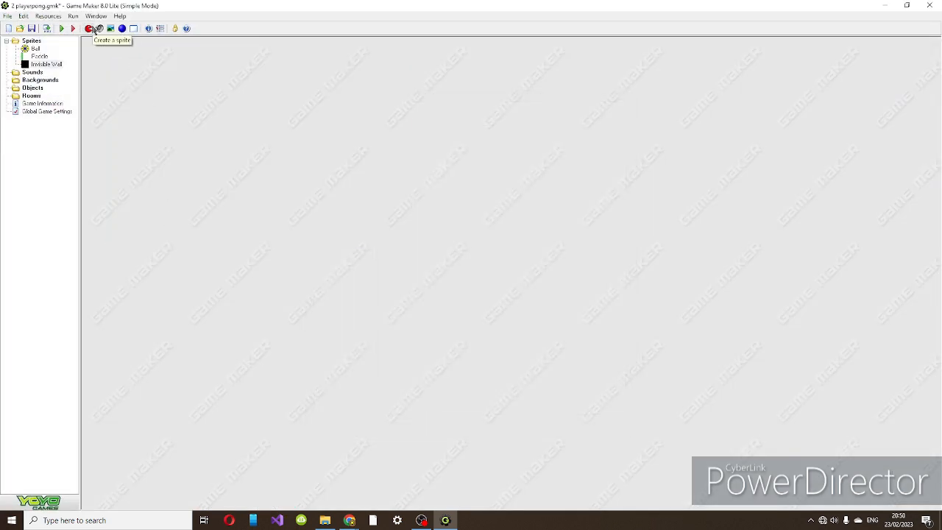
{"action": "key", "text": "ctrl+s"}
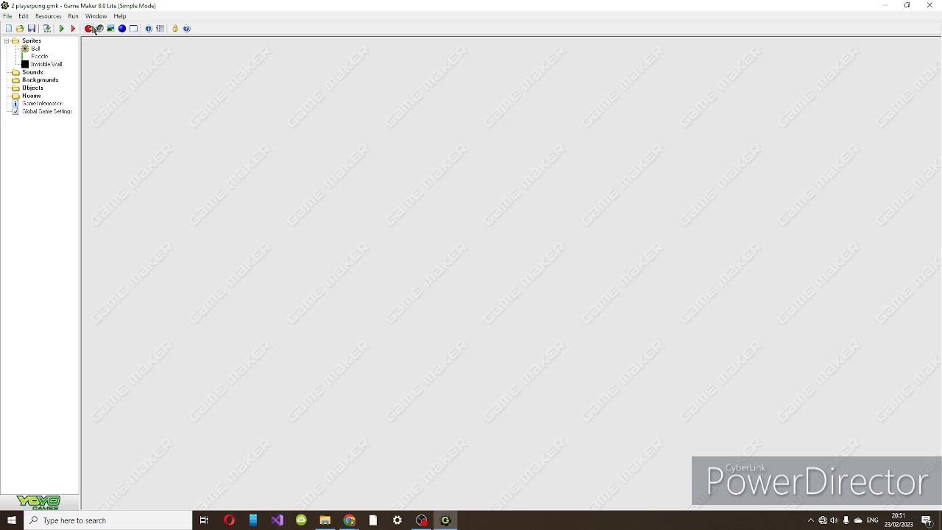
Create a sprite named Wall, add a blank image to it and open that image for editing.
{"action": "left_click", "coordinate": [91, 29]}
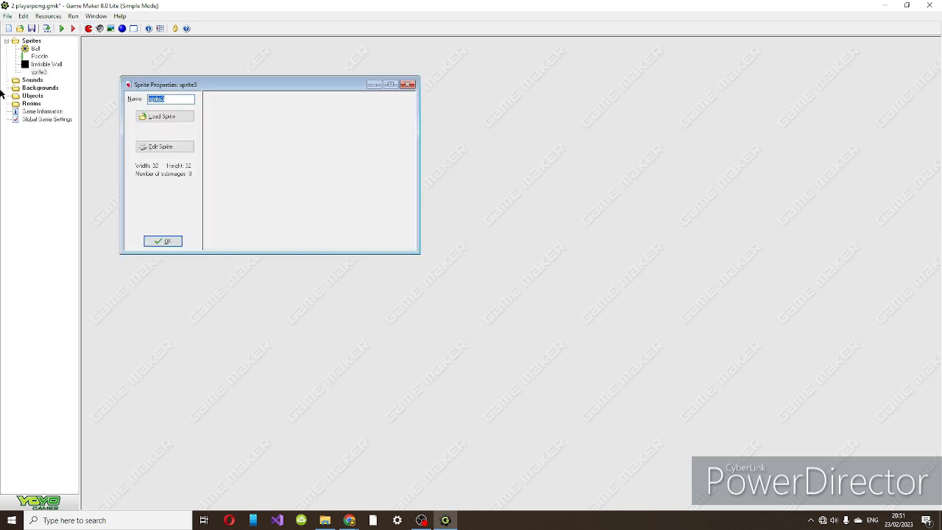
{"action": "type", "text": "Wall"}
{"action": "left_click", "coordinate": [164, 147]}
{"action": "left_click", "coordinate": [395, 129]}
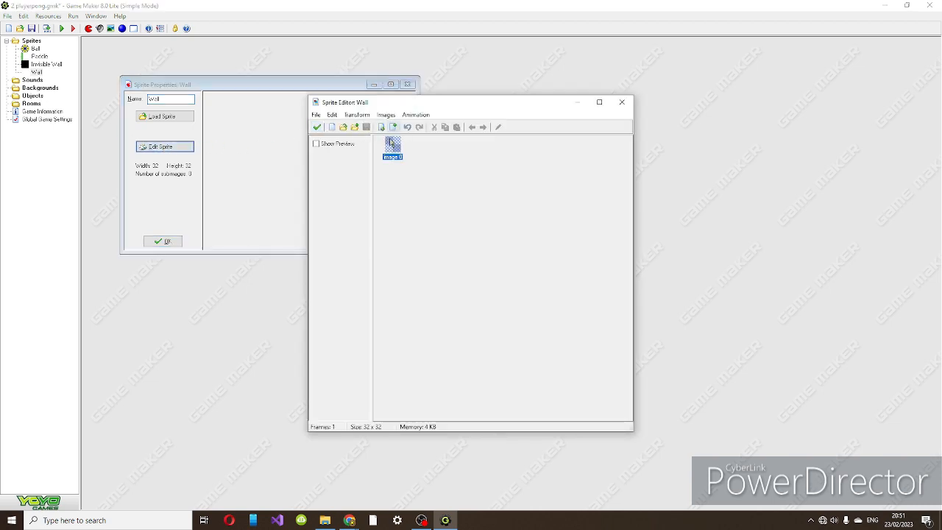
{"action": "double_click", "coordinate": [388, 146]}
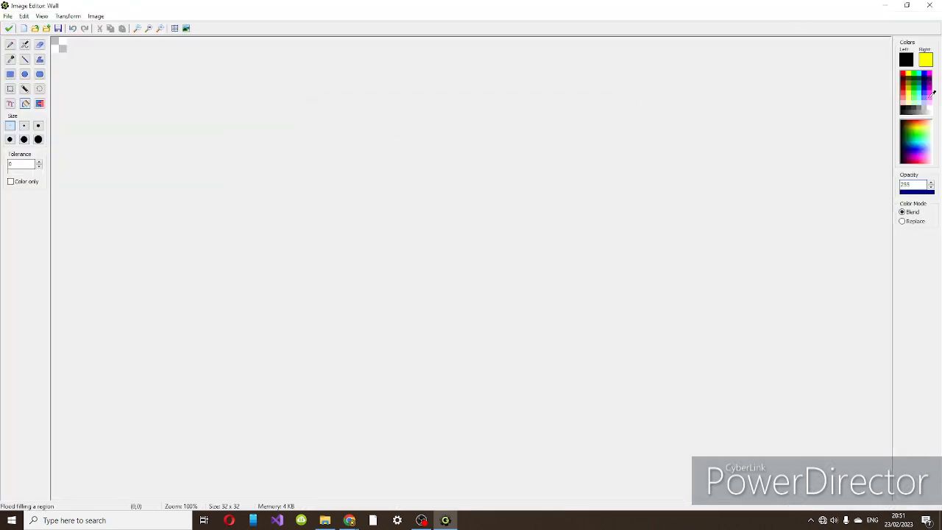
Fill the whole Wall image with magenta, accept the sprite's changes and save the game.
{"action": "left_click", "coordinate": [930, 72]}
{"action": "left_click", "coordinate": [61, 42]}
{"action": "left_click", "coordinate": [8, 28]}
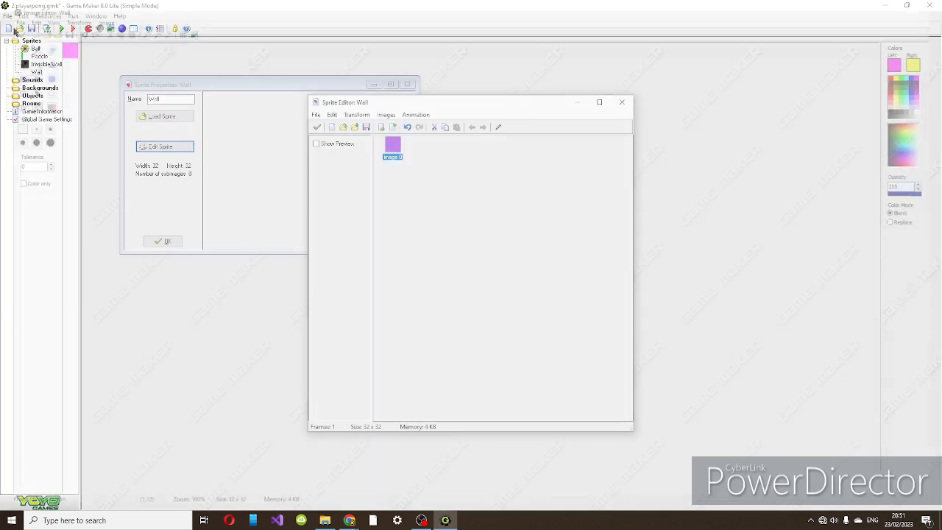
{"action": "left_click", "coordinate": [318, 131]}
{"action": "left_click", "coordinate": [150, 243]}
{"action": "key", "text": "ctrl+s"}
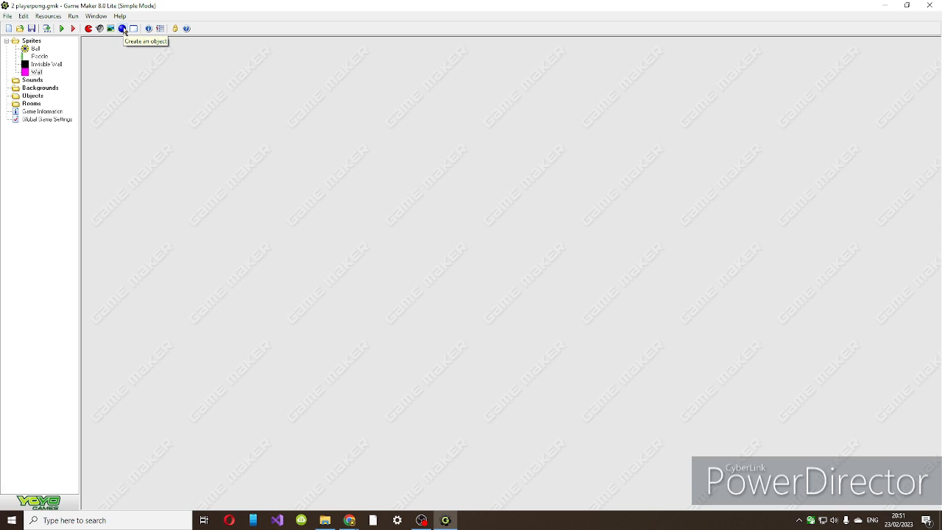
Create an object named Ball and assign it the Ball sprite.
{"action": "left_click", "coordinate": [122, 29]}
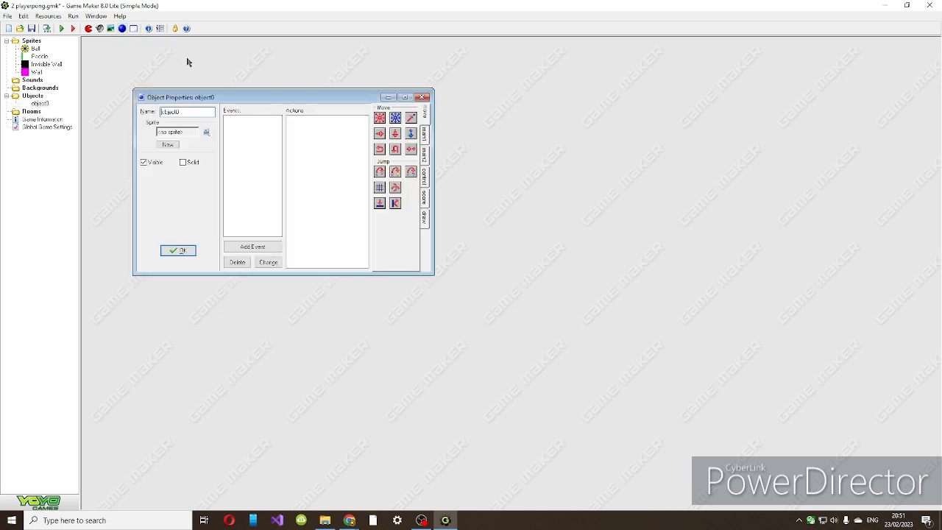
{"action": "left_click_drag", "start_coordinate": [185, 111], "coordinate": [128, 114]}
{"action": "type", "text": "Ball"}
{"action": "left_click", "coordinate": [206, 132]}
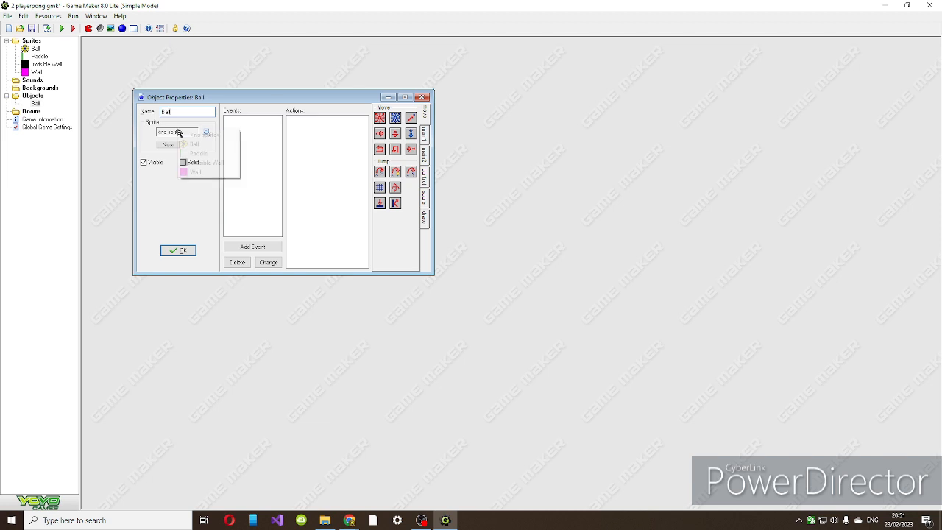
{"action": "left_click", "coordinate": [199, 145]}
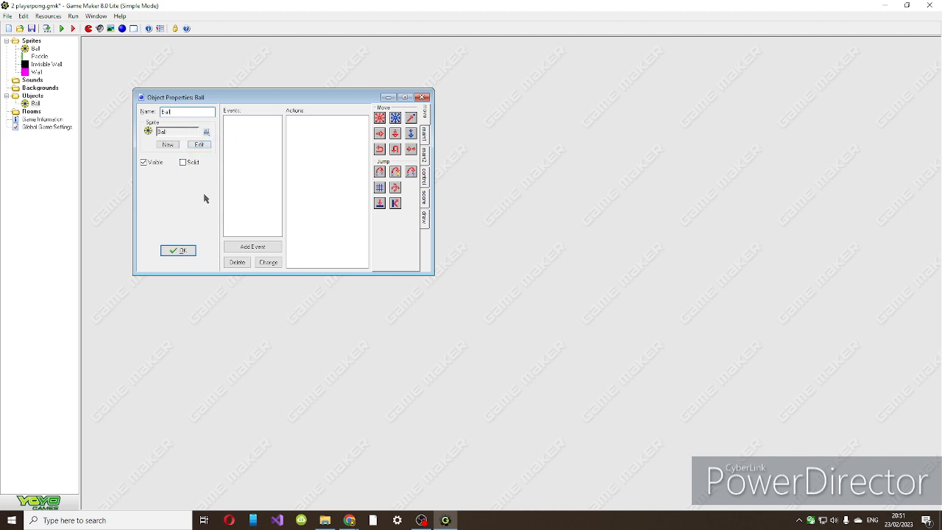
{"action": "left_click", "coordinate": [207, 132]}
{"action": "left_click", "coordinate": [178, 132]}
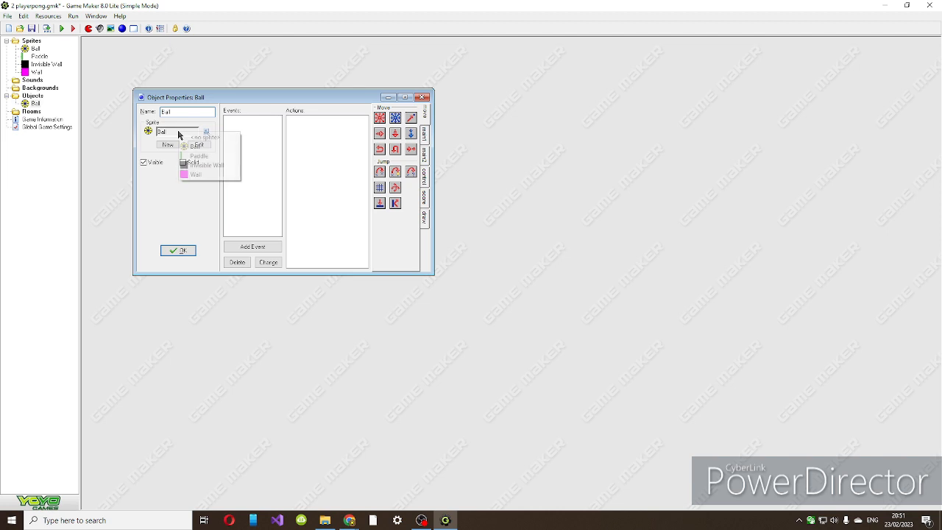
{"action": "left_click", "coordinate": [186, 148]}
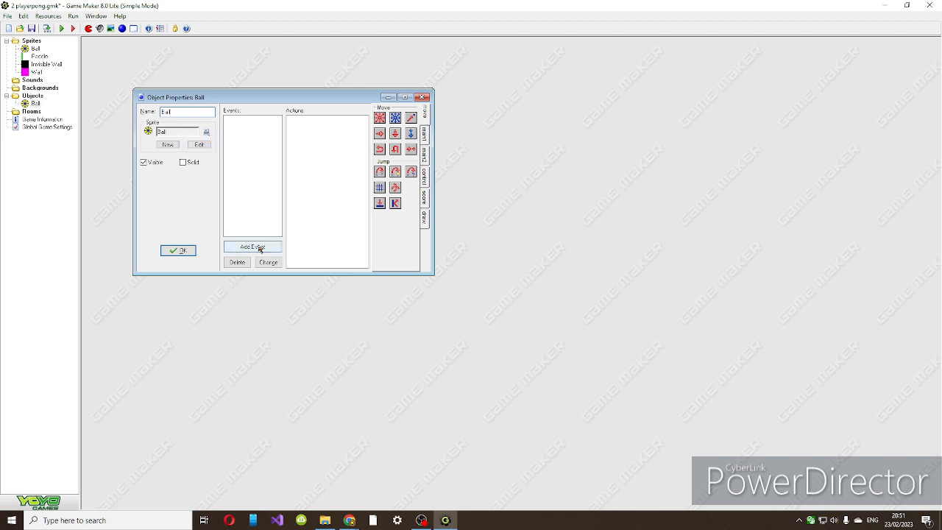
Add a Create event to the Ball object that starts it moving in the four diagonal directions at speed 4.
{"action": "left_click", "coordinate": [259, 248]}
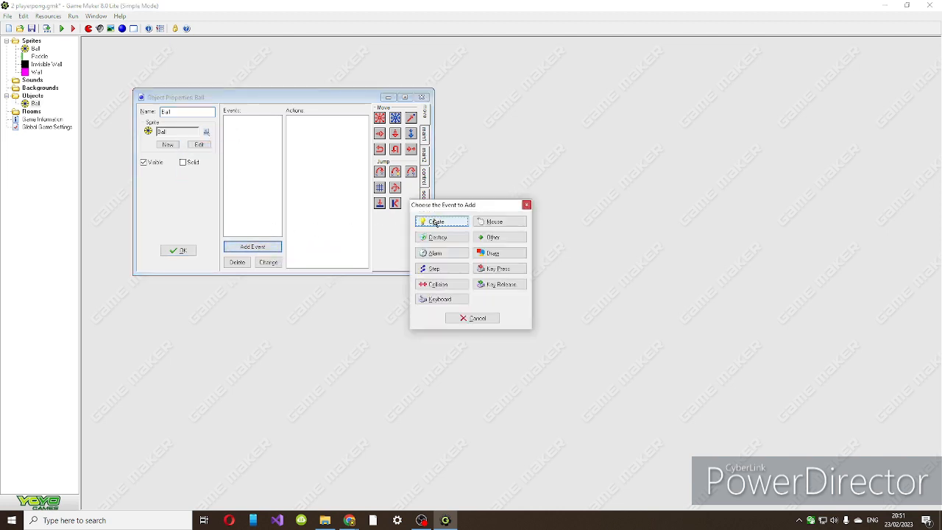
{"action": "left_click", "coordinate": [436, 222]}
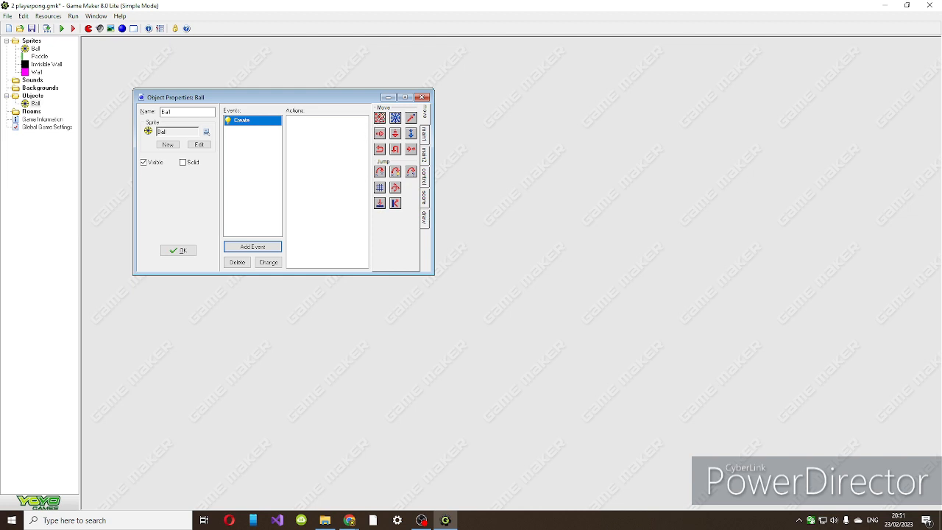
{"action": "left_click_drag", "start_coordinate": [374, 118], "coordinate": [325, 139]}
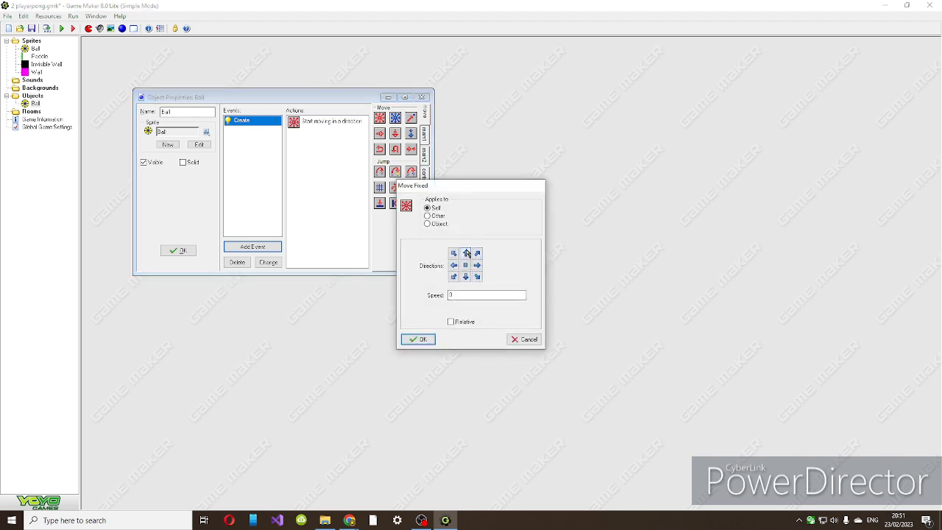
{"action": "left_click", "coordinate": [478, 277]}
{"action": "left_click", "coordinate": [454, 277]}
{"action": "double_click", "coordinate": [459, 295]}
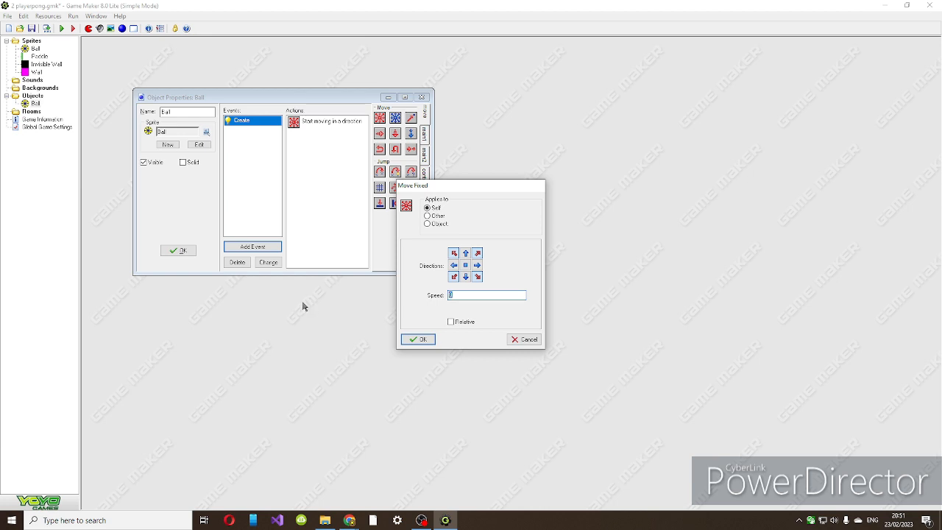
{"action": "type", "text": "4"}
{"action": "left_click", "coordinate": [416, 339]}
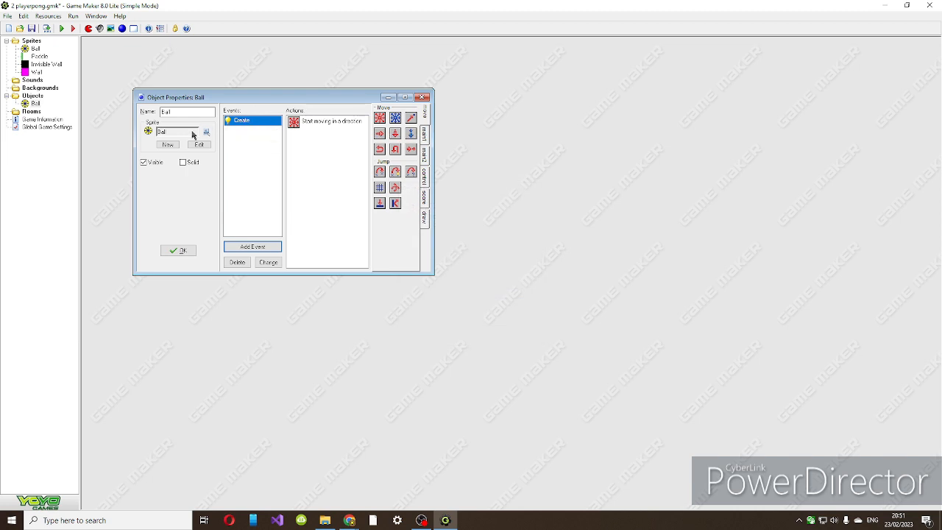
Try horizontal and vertical directions in the ball's movement action, then restore the diagonal-only selection.
{"action": "double_click", "coordinate": [298, 126]}
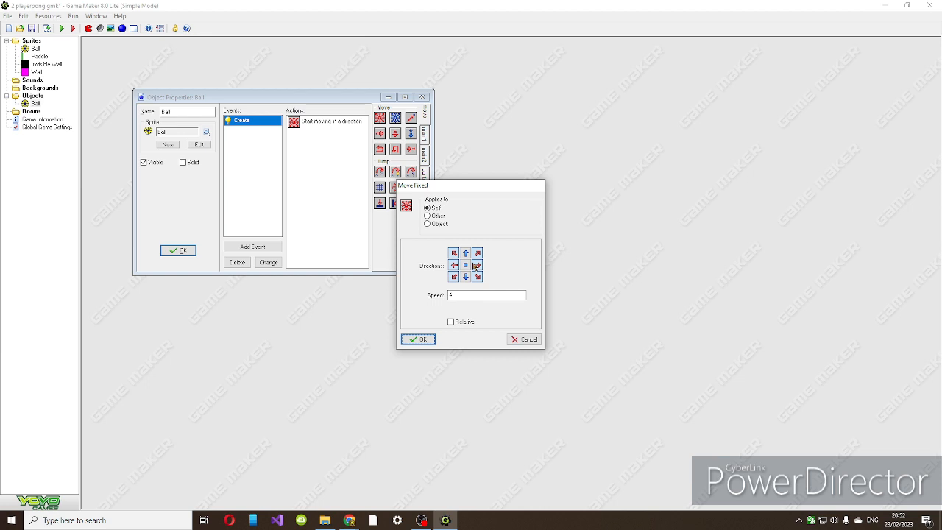
{"action": "left_click", "coordinate": [478, 265]}
{"action": "left_click", "coordinate": [466, 253]}
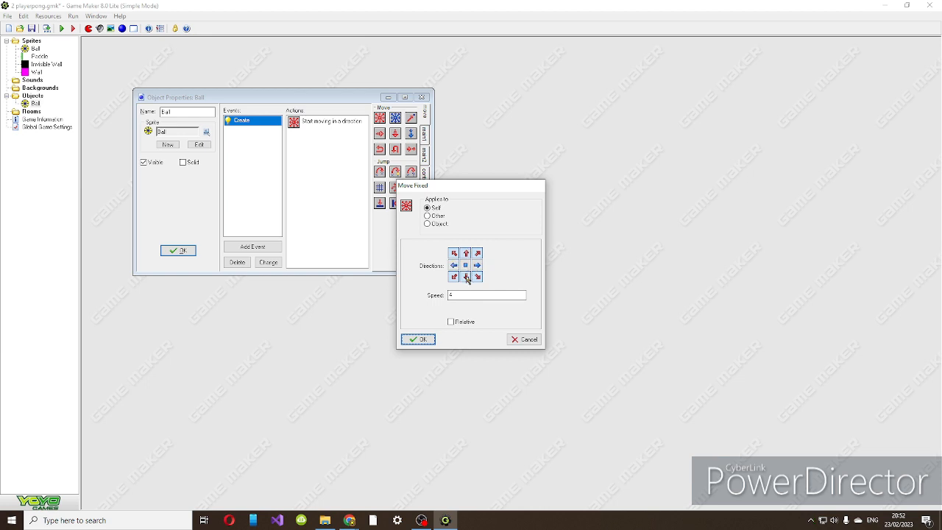
{"action": "left_click", "coordinate": [454, 276]}
{"action": "left_click", "coordinate": [466, 277]}
{"action": "left_click", "coordinate": [466, 253]}
{"action": "left_click", "coordinate": [417, 340]}
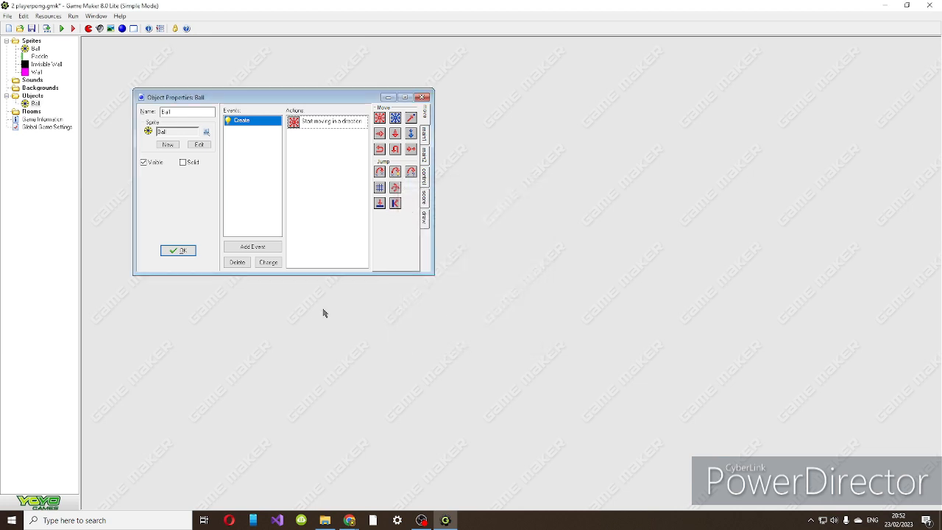
Accept the Ball object and create a solid object named Paddle that uses the Paddle sprite.
{"action": "left_click", "coordinate": [182, 250]}
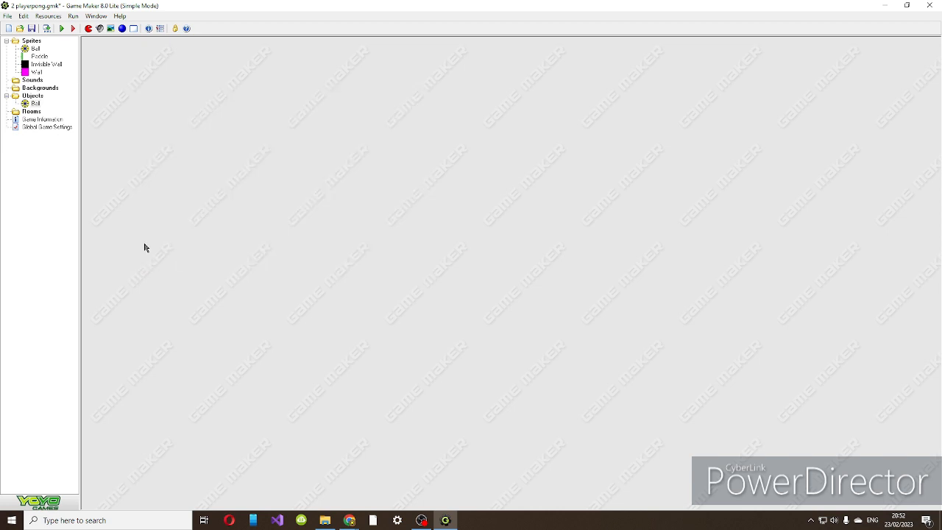
{"action": "left_click", "coordinate": [125, 30]}
{"action": "double_click", "coordinate": [196, 126]}
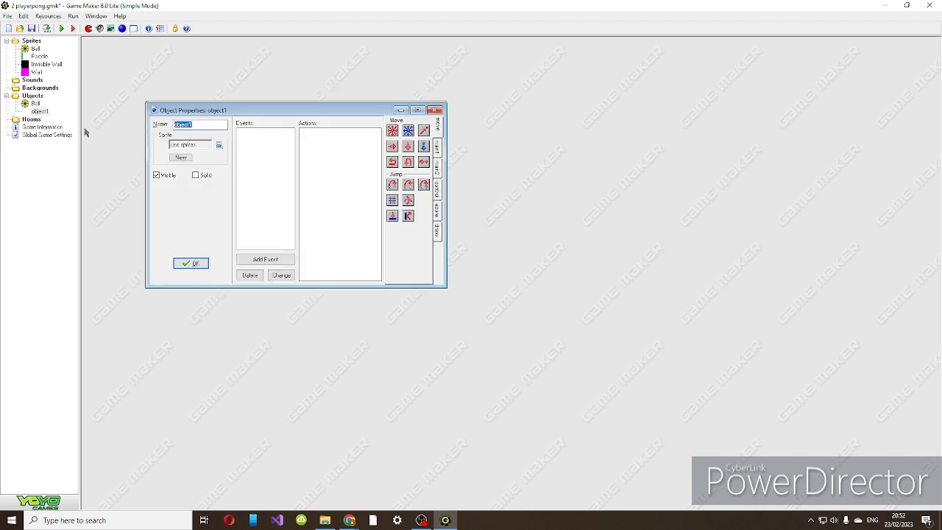
{"action": "type", "text": "p"}
{"action": "key", "text": "BackSpace"}
{"action": "left_click", "coordinate": [193, 148]}
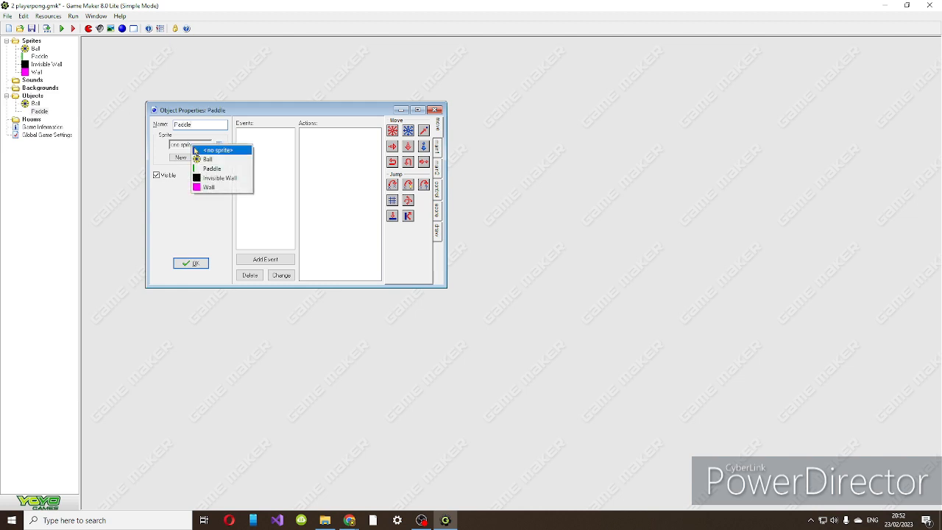
{"action": "left_click", "coordinate": [209, 180]}
{"action": "left_click", "coordinate": [199, 151]}
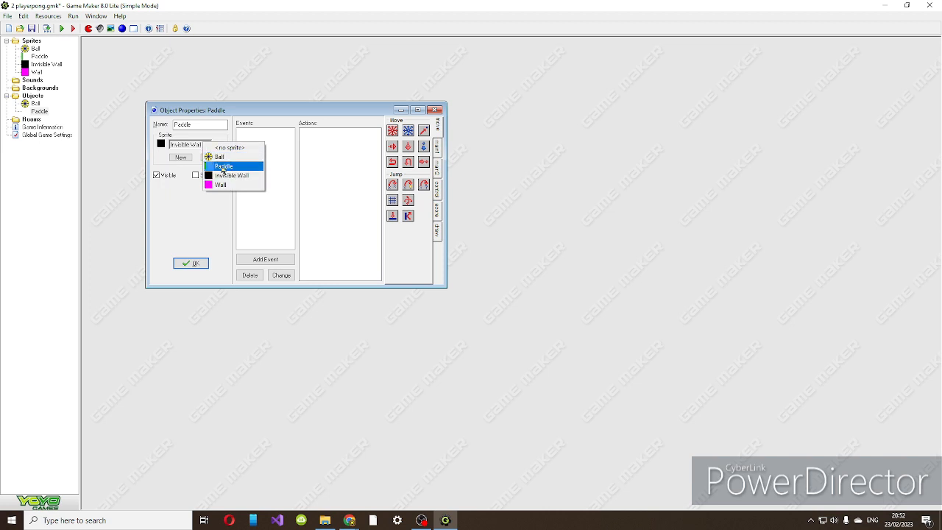
{"action": "left_click", "coordinate": [208, 167]}
{"action": "left_click", "coordinate": [201, 175]}
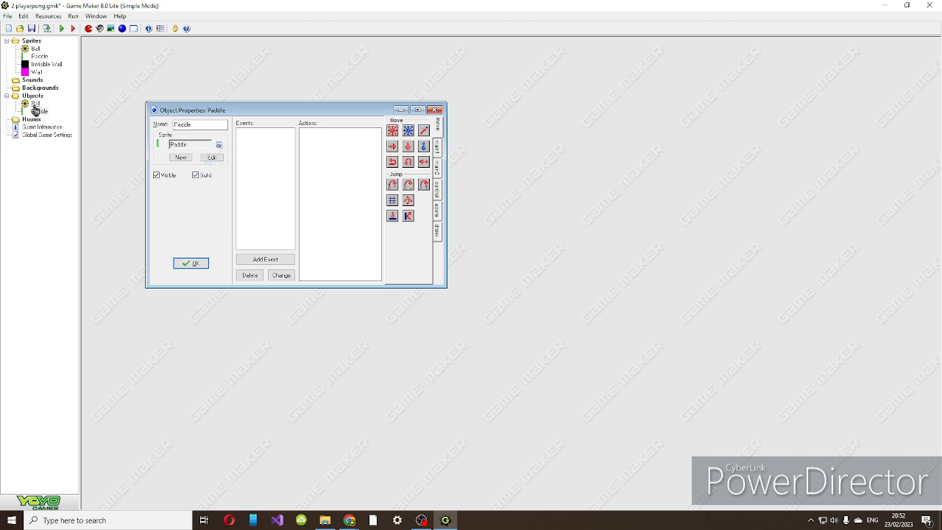
Reopen the Ball object, make it solid and accept the change.
{"action": "double_click", "coordinate": [34, 72]}
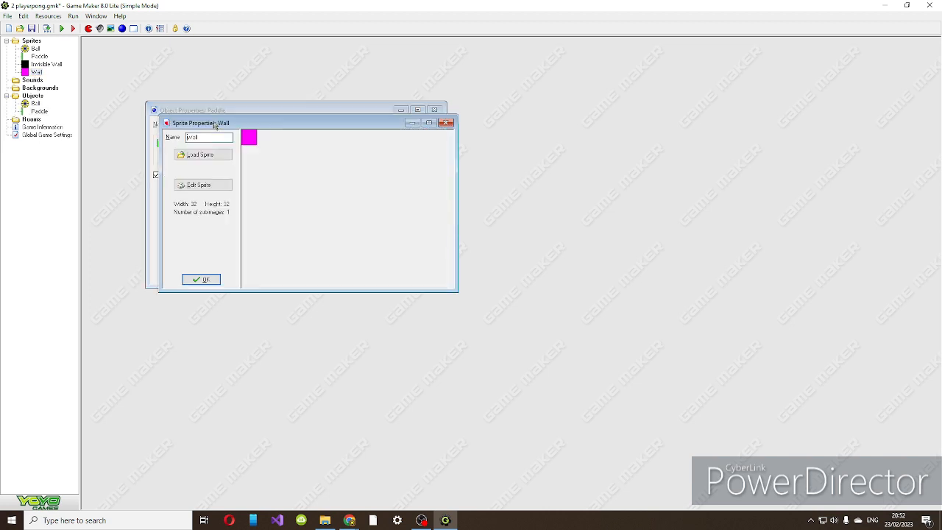
{"action": "left_click", "coordinate": [449, 123]}
{"action": "double_click", "coordinate": [34, 103]}
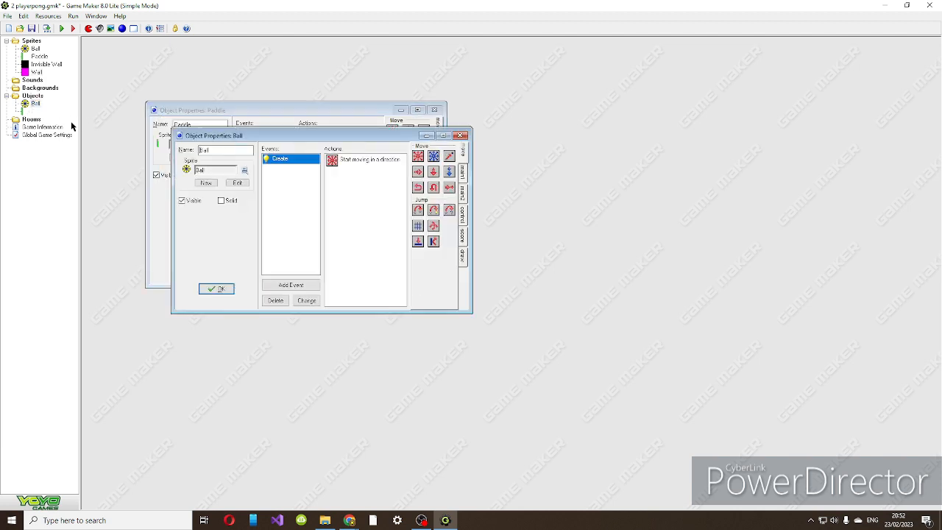
{"action": "left_click", "coordinate": [221, 201]}
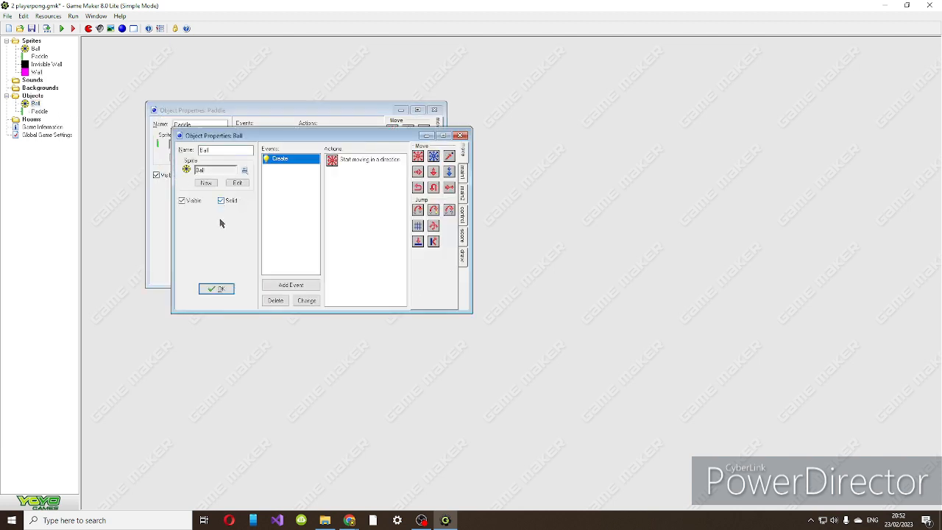
{"action": "left_click", "coordinate": [217, 289]}
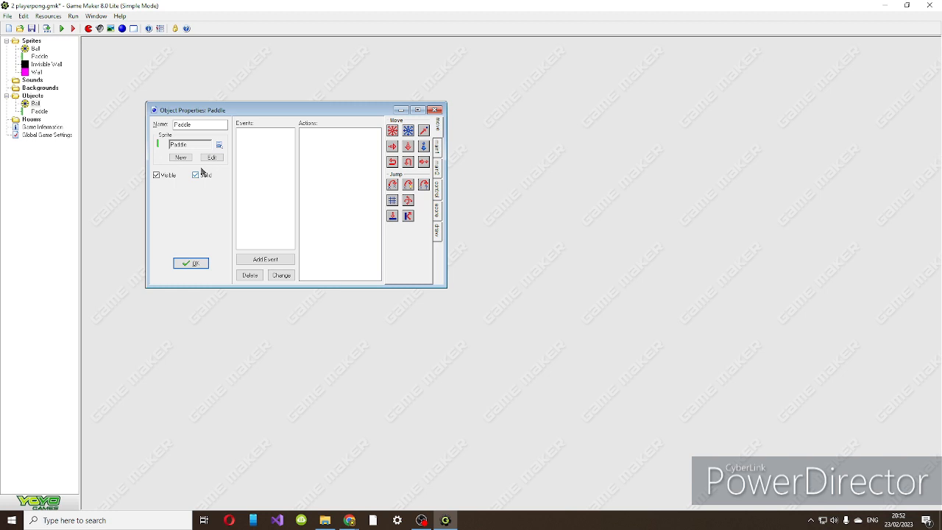
Add an Up key press event to the Paddle object with a fixed movement action directed upward.
{"action": "left_click", "coordinate": [262, 262]}
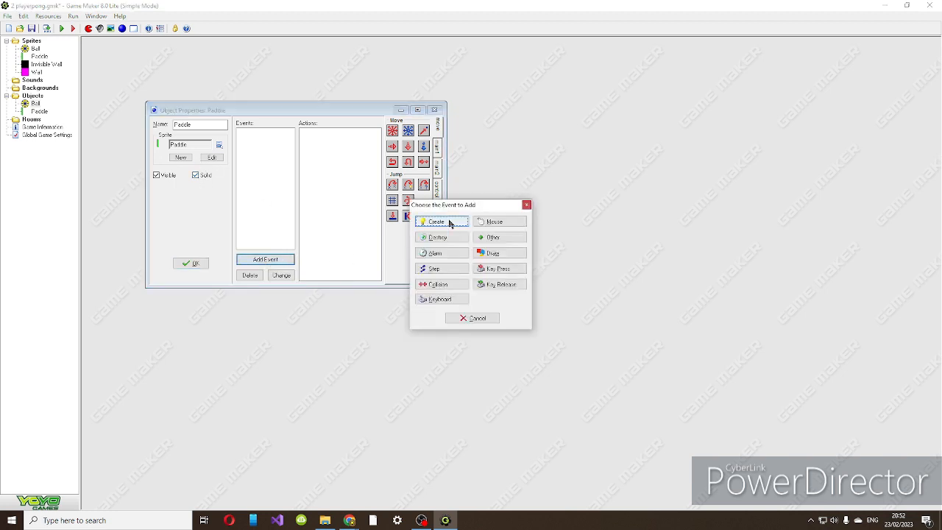
{"action": "left_click", "coordinate": [500, 269]}
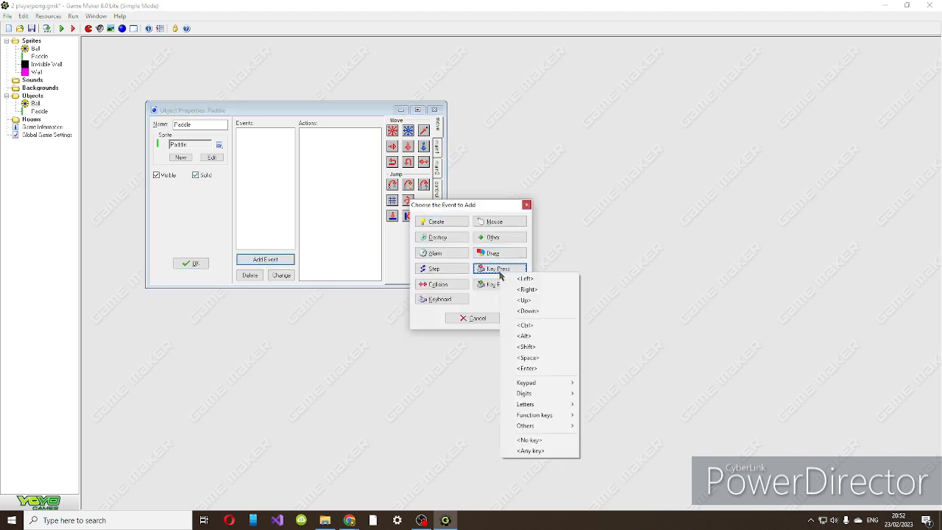
{"action": "left_click", "coordinate": [524, 300]}
{"action": "left_click_drag", "start_coordinate": [393, 130], "coordinate": [359, 165]}
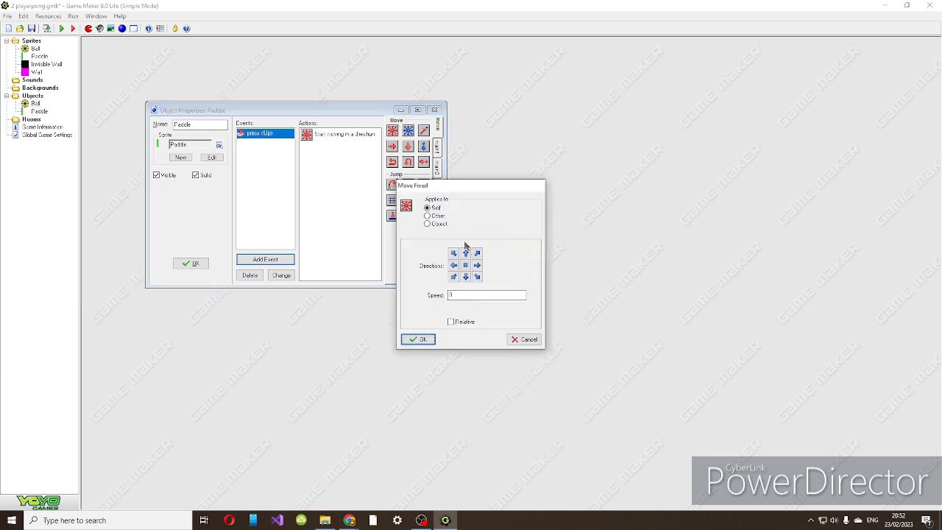
{"action": "left_click", "coordinate": [469, 296]}
{"action": "left_click", "coordinate": [466, 253]}
{"action": "left_click", "coordinate": [416, 340]}
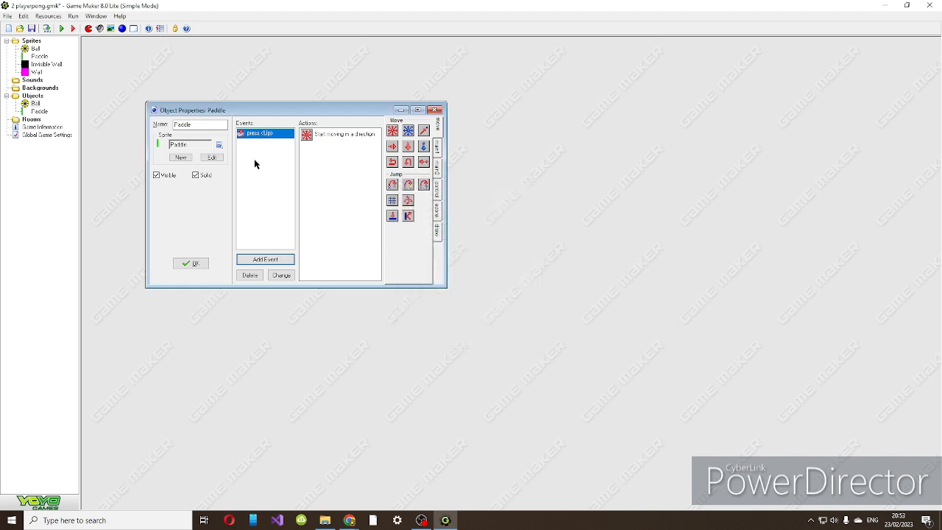
Add a Down key press event with a downward fixed movement action to the Paddle object and accept the object.
{"action": "left_click", "coordinate": [272, 260]}
{"action": "left_click", "coordinate": [505, 269]}
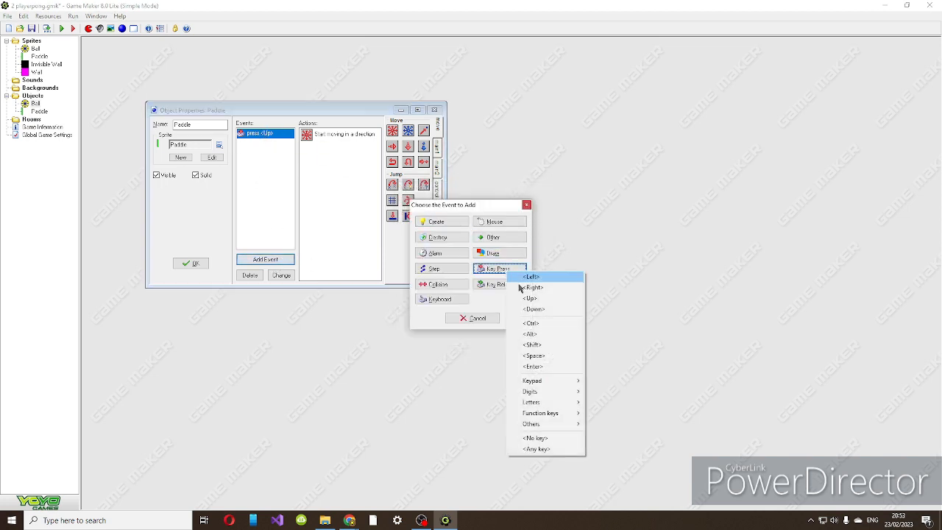
{"action": "left_click", "coordinate": [531, 309]}
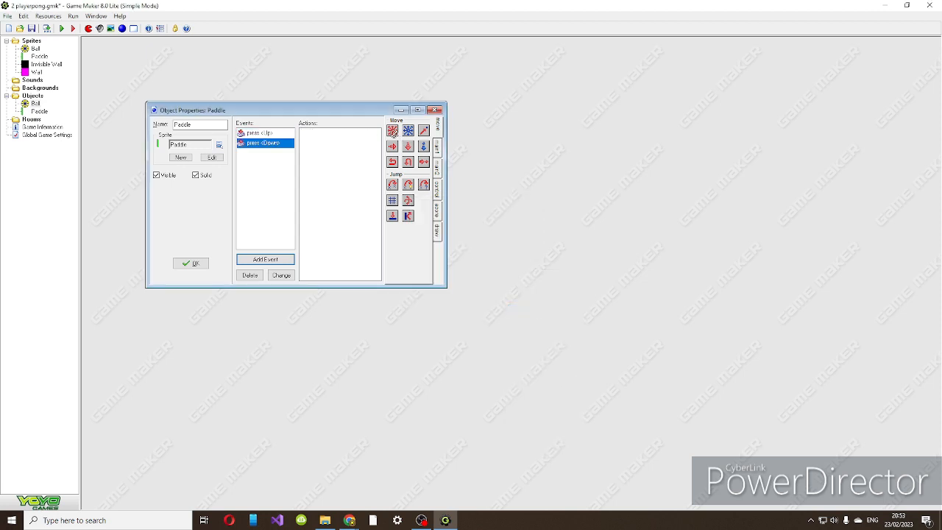
{"action": "left_click_drag", "start_coordinate": [393, 131], "coordinate": [347, 159]}
{"action": "left_click", "coordinate": [466, 277]}
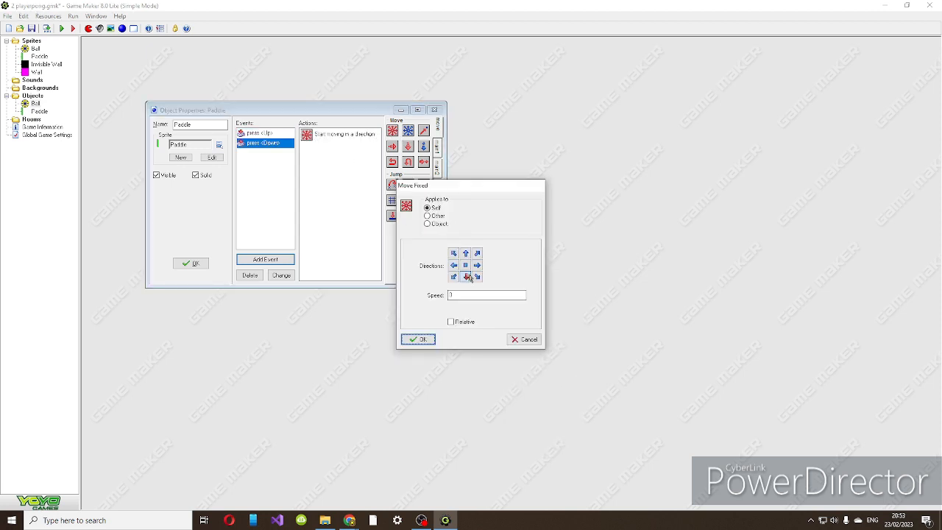
{"action": "left_click", "coordinate": [418, 340]}
{"action": "left_click", "coordinate": [261, 133]}
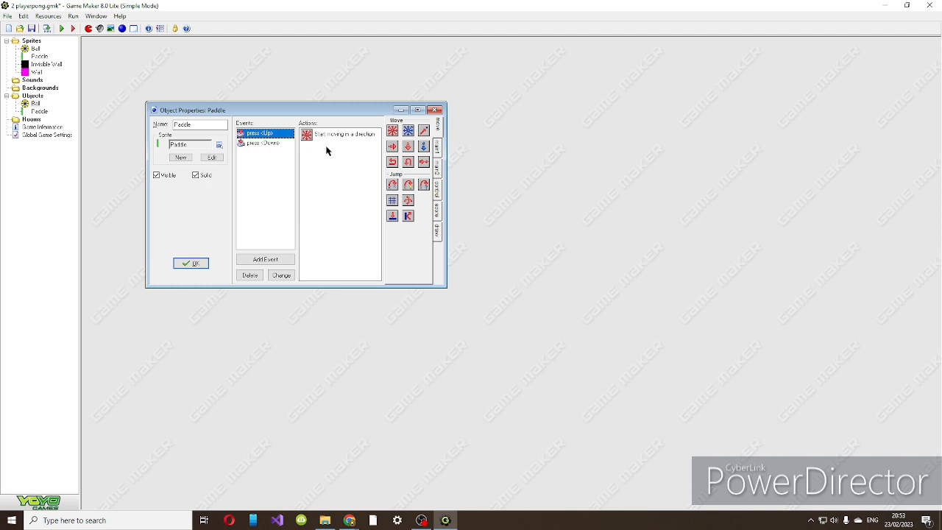
{"action": "key", "text": "Down"}
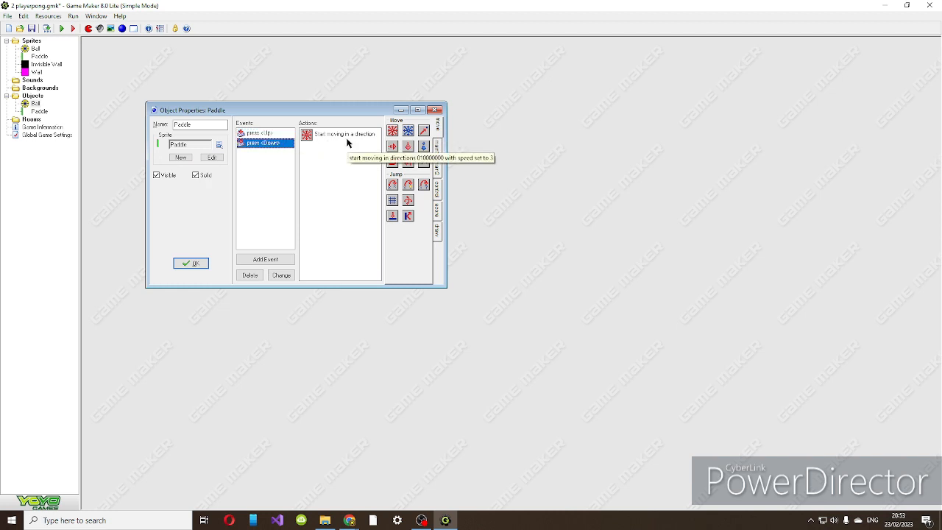
{"action": "left_click", "coordinate": [201, 266]}
Create an object named Invisible Wall, assign it the Invisible Wall sprite and accept it.
{"action": "left_click", "coordinate": [123, 28]}
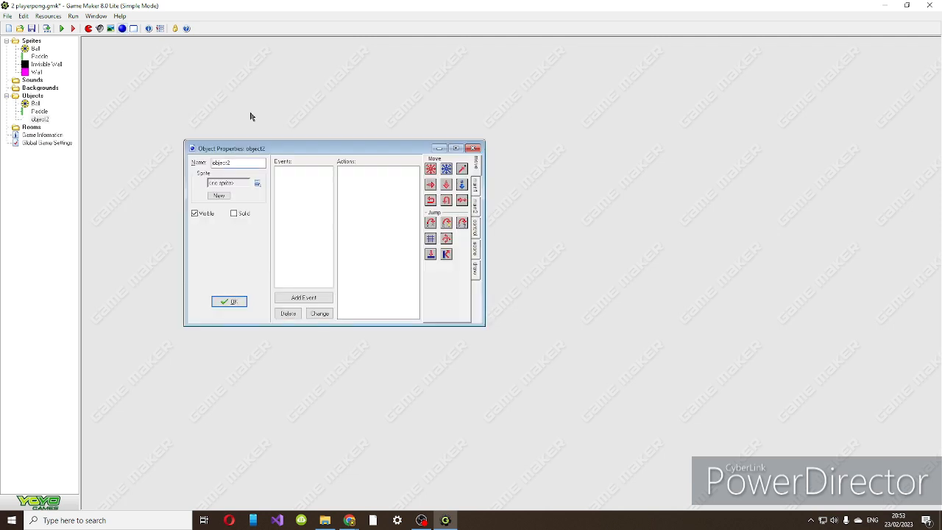
{"action": "double_click", "coordinate": [253, 162]}
{"action": "type", "text": "Invisible Wall"}
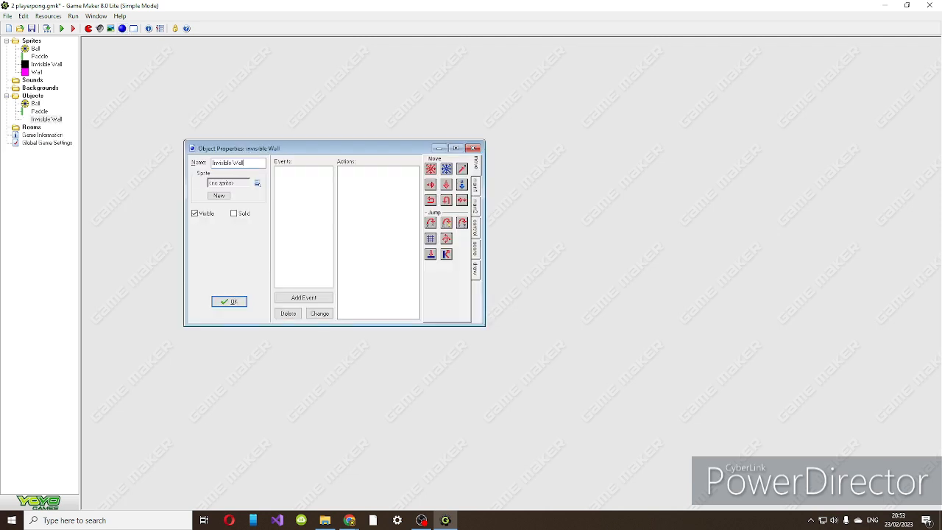
{"action": "left_click", "coordinate": [221, 184]}
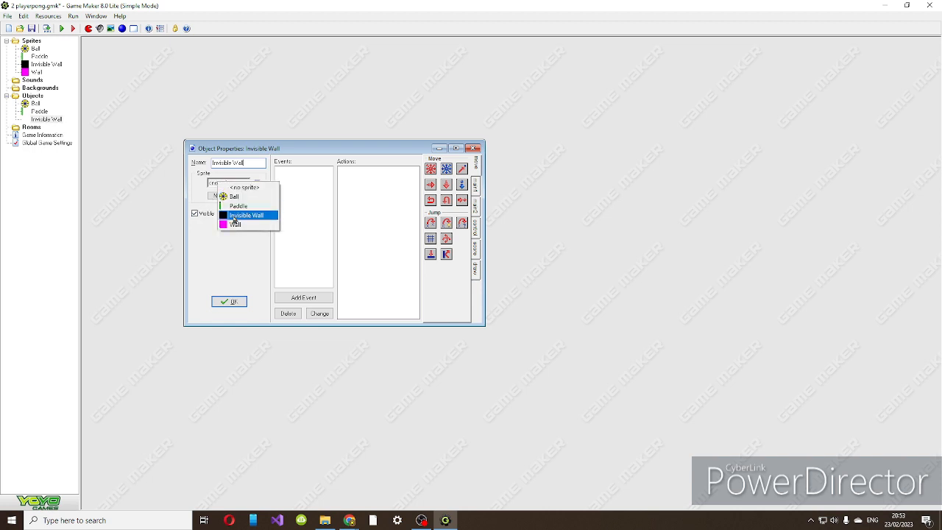
{"action": "left_click", "coordinate": [235, 216]}
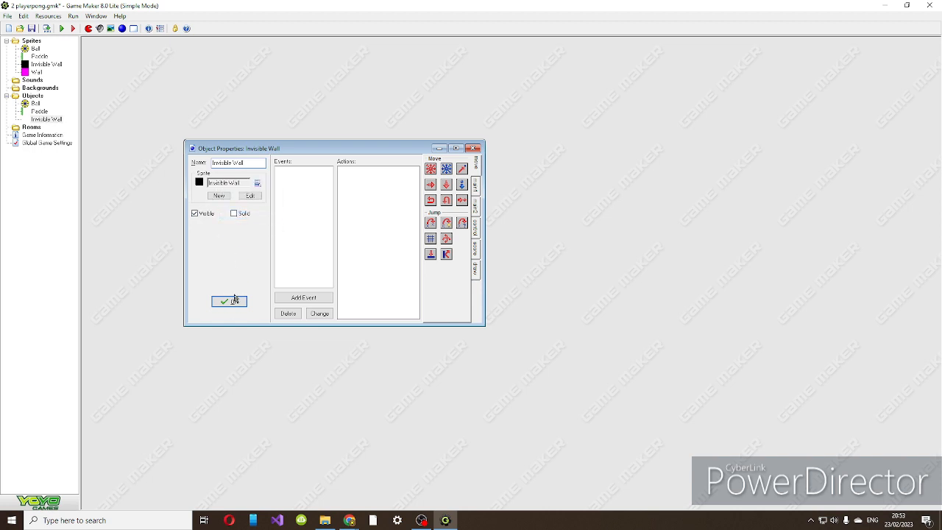
{"action": "left_click", "coordinate": [234, 300]}
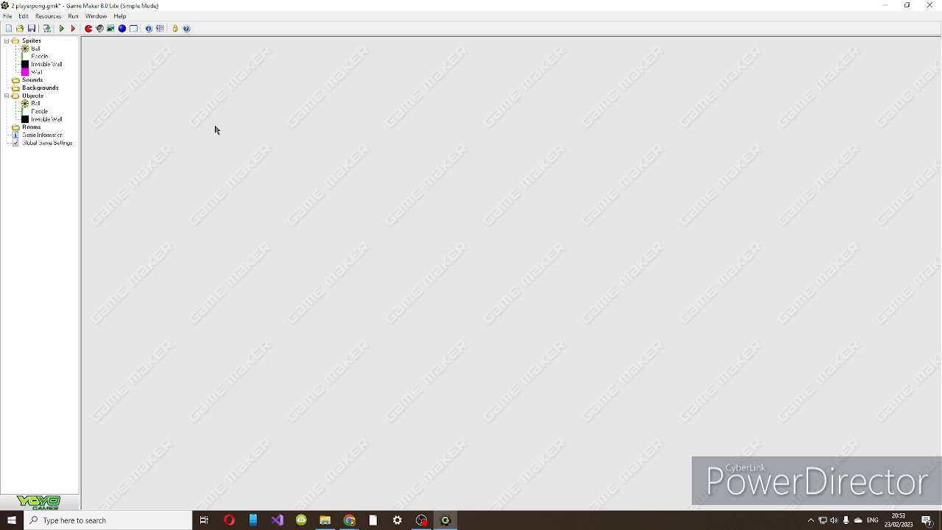
Create an object named Object with no sprite, leaving its sprite unassigned, and accept it.
{"action": "left_click", "coordinate": [122, 30]}
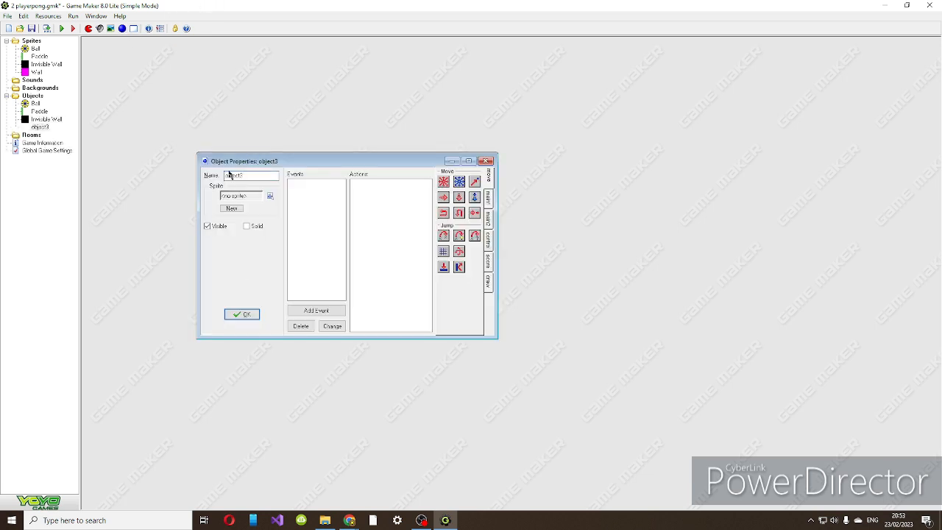
{"action": "double_click", "coordinate": [254, 176]}
{"action": "type", "text": "Object with no sprit"}
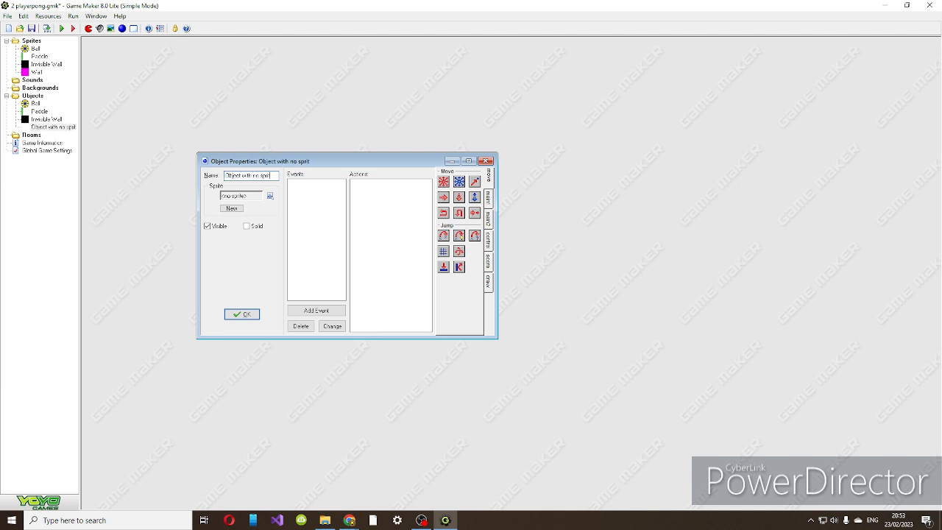
{"action": "type", "text": "e"}
{"action": "left_click", "coordinate": [242, 314]}
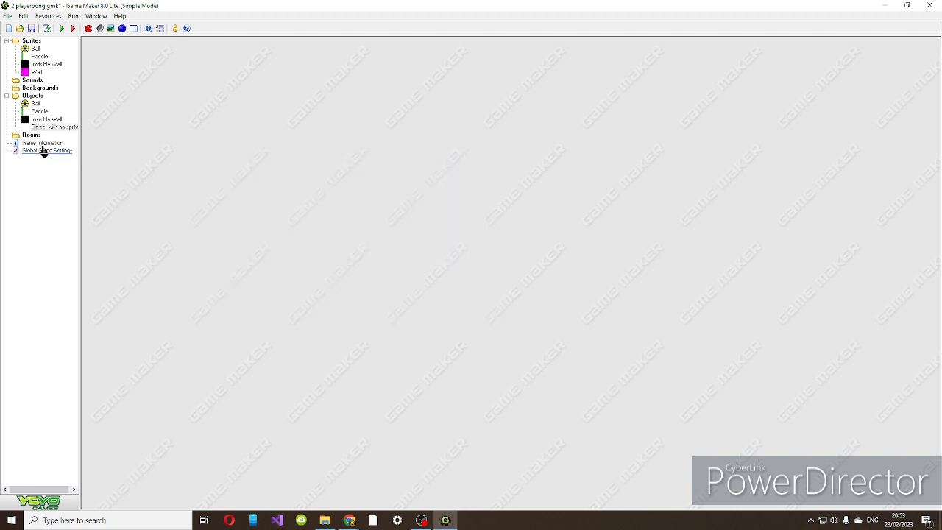
Reopen the Invisible Wall object, make it solid and accept the change.
{"action": "left_click", "coordinate": [43, 121]}
{"action": "double_click", "coordinate": [43, 121]}
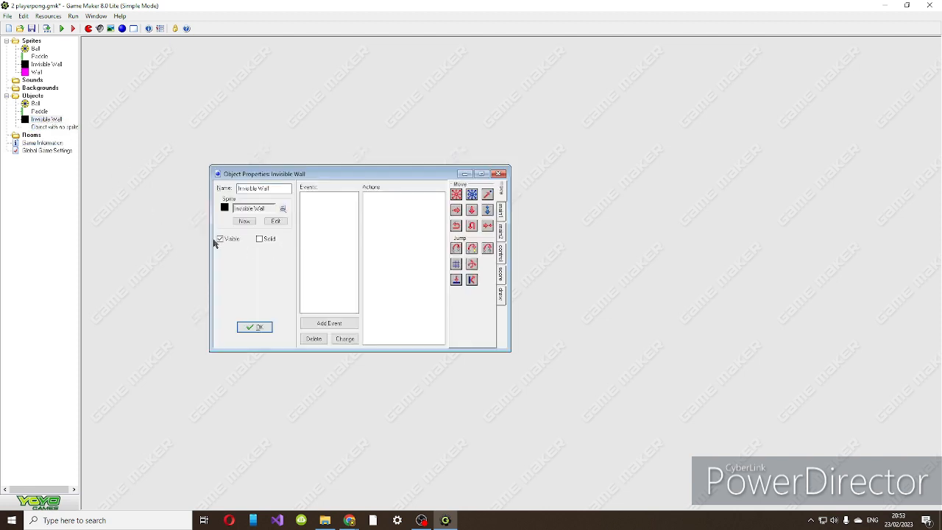
{"action": "left_click", "coordinate": [268, 240]}
{"action": "left_click", "coordinate": [255, 327]}
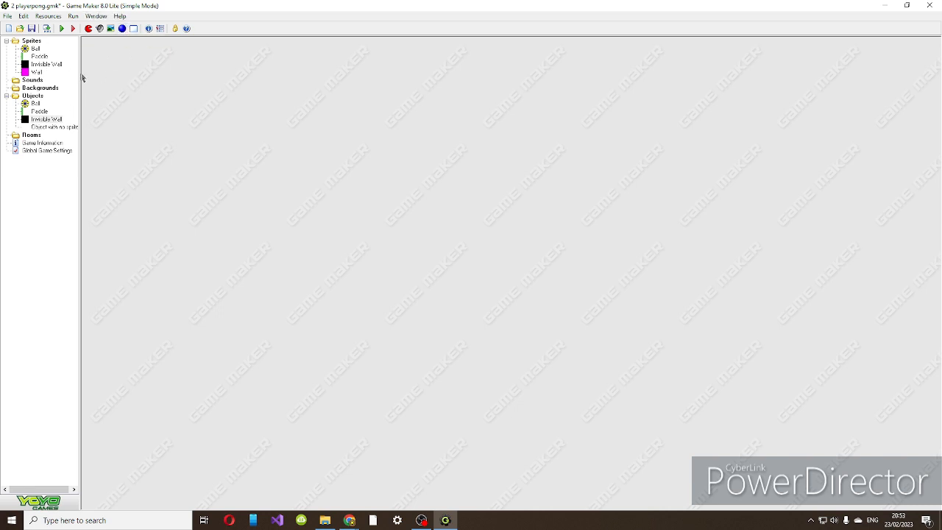
Create a solid object named Wall with the Wall sprite and accept it.
{"action": "left_click", "coordinate": [123, 28]}
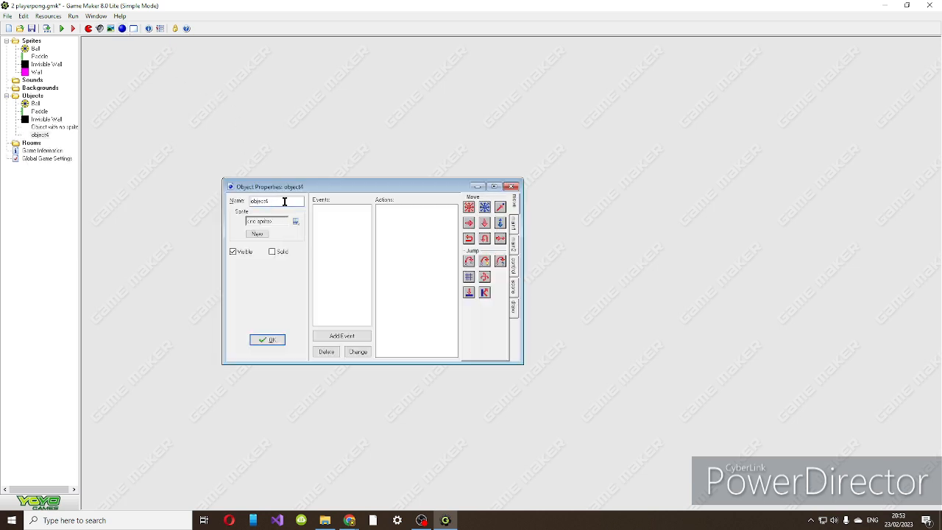
{"action": "type", "text": "Wall"}
{"action": "left_click", "coordinate": [272, 219]}
{"action": "left_click", "coordinate": [290, 266]}
{"action": "left_click", "coordinate": [274, 224]}
{"action": "left_click", "coordinate": [292, 268]}
{"action": "left_click", "coordinate": [272, 251]}
{"action": "left_click", "coordinate": [267, 340]}
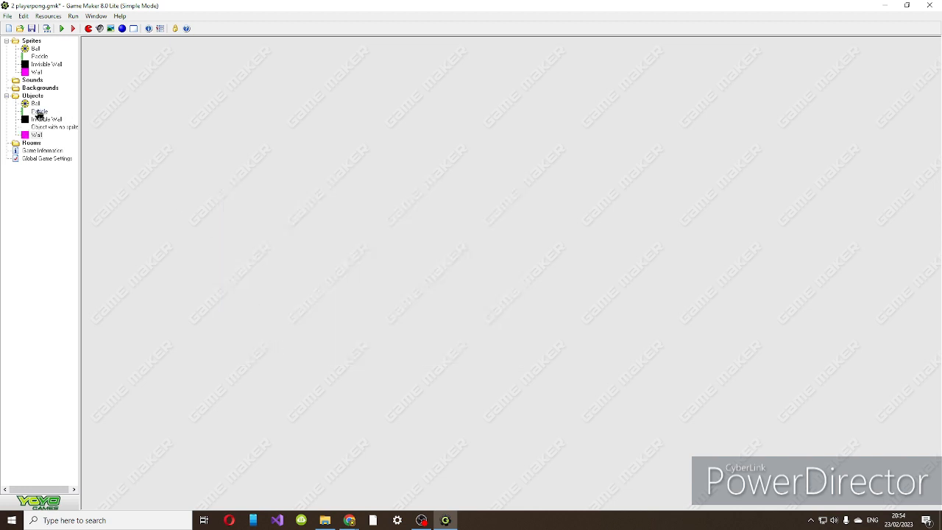
Duplicate the Paddle object and name the copy Paddle 2.
{"action": "left_click", "coordinate": [40, 111]}
{"action": "right_click", "coordinate": [42, 114]}
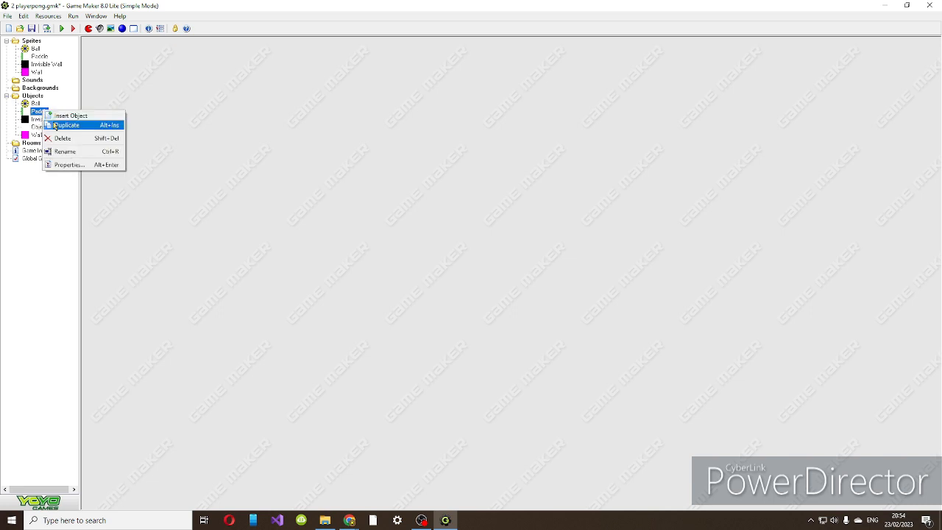
{"action": "left_click", "coordinate": [56, 127]}
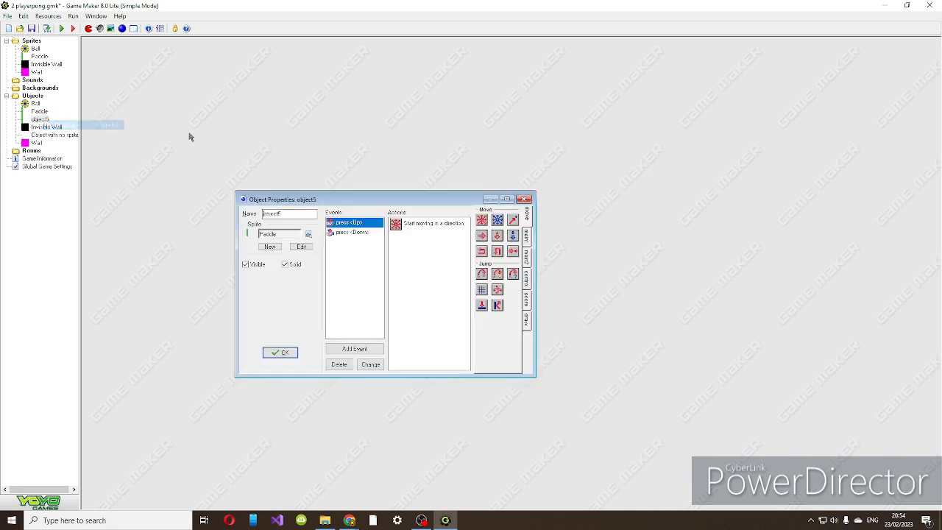
{"action": "double_click", "coordinate": [284, 212]}
{"action": "type", "text": "Padd"}
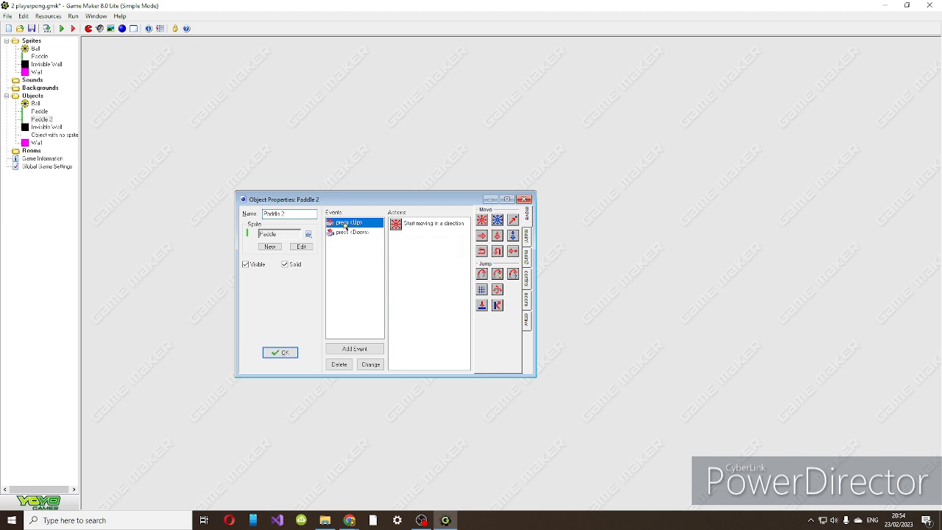
{"action": "right_click", "coordinate": [351, 327]}
{"action": "right_click", "coordinate": [350, 327]}
{"action": "left_click", "coordinate": [349, 266]}
{"action": "left_click", "coordinate": [349, 265]}
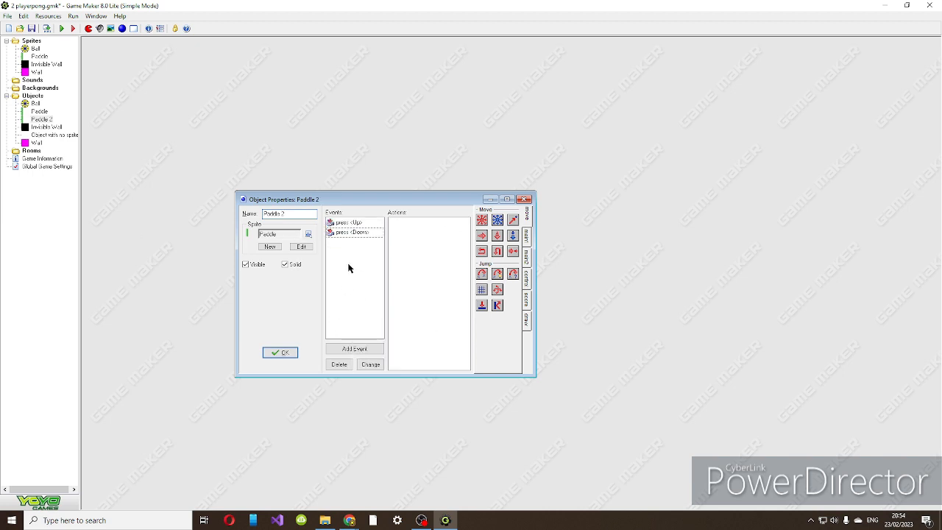
Change Paddle 2's Up key press event to a W key press event.
{"action": "right_click", "coordinate": [359, 222]}
{"action": "left_click", "coordinate": [379, 237]}
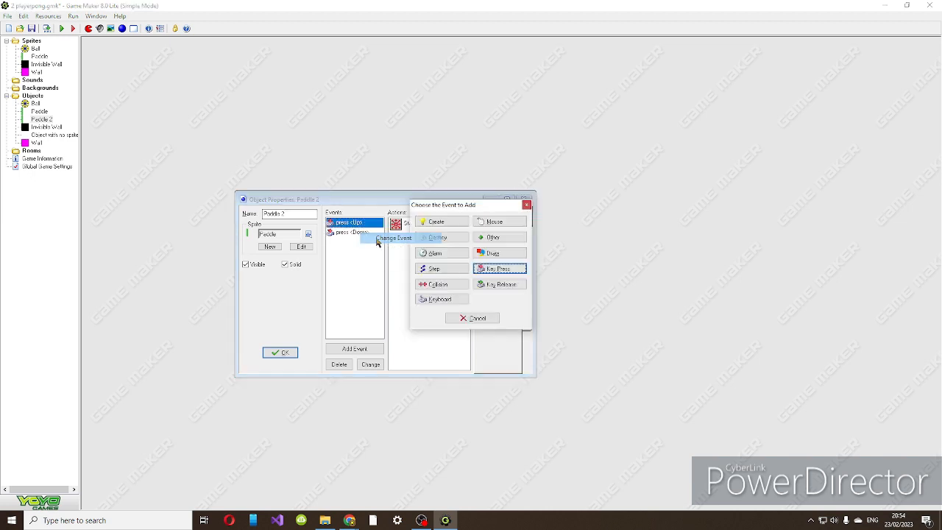
{"action": "left_click", "coordinate": [488, 276]}
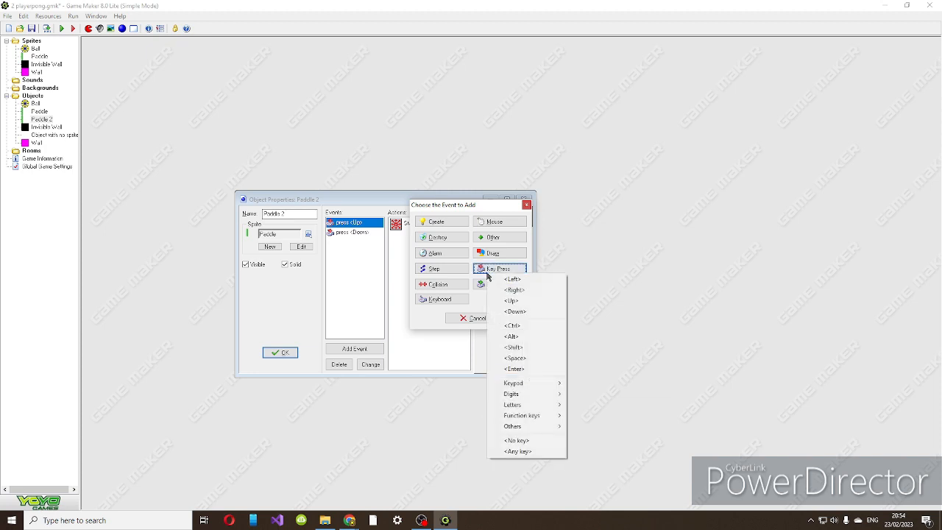
{"action": "mouse_move", "coordinate": [532, 405]}
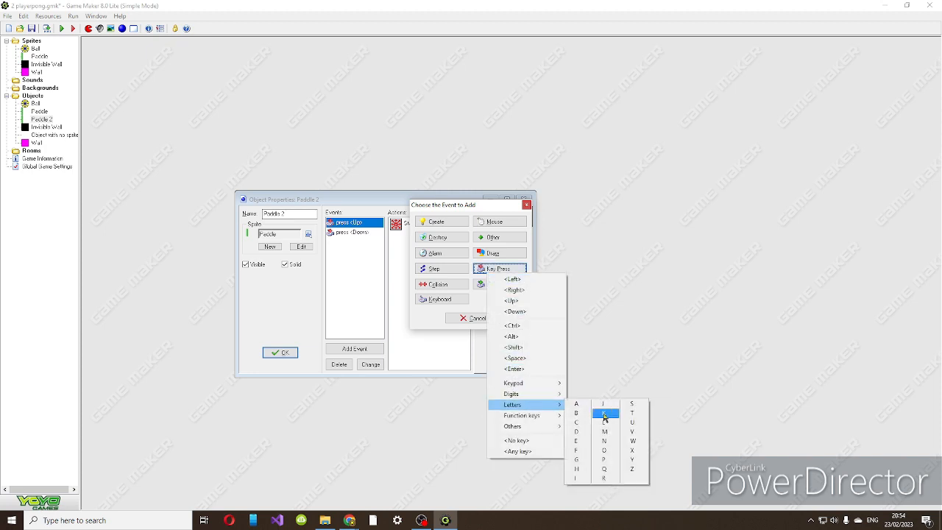
{"action": "left_click", "coordinate": [632, 441]}
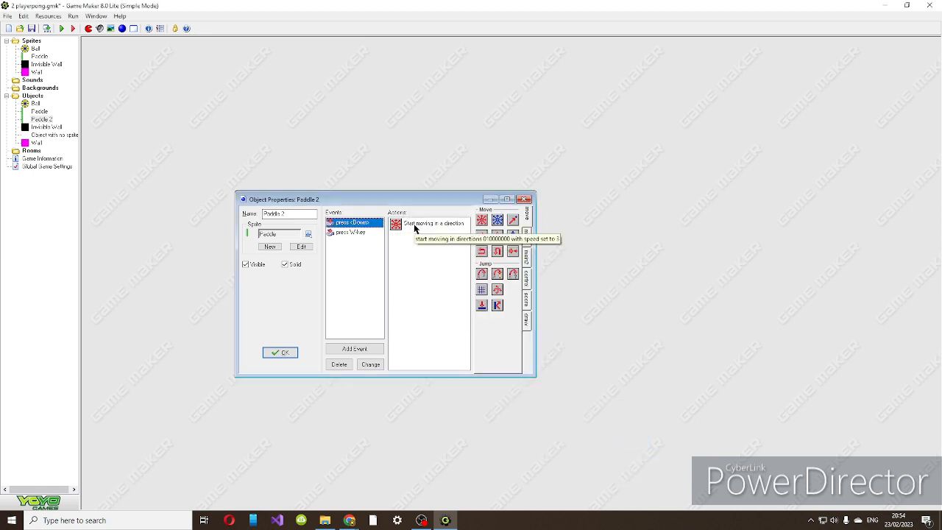
Change Paddle 2's Down key press event to an S key press event.
{"action": "left_click", "coordinate": [358, 232]}
{"action": "left_click", "coordinate": [357, 223]}
{"action": "right_click", "coordinate": [357, 225]}
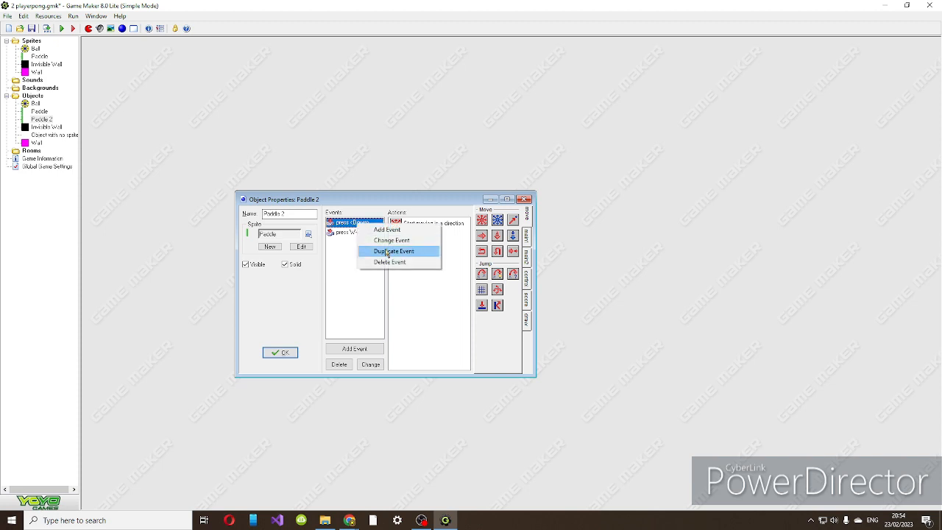
{"action": "left_click", "coordinate": [386, 250]}
{"action": "left_click", "coordinate": [490, 270]}
{"action": "mouse_move", "coordinate": [527, 397]}
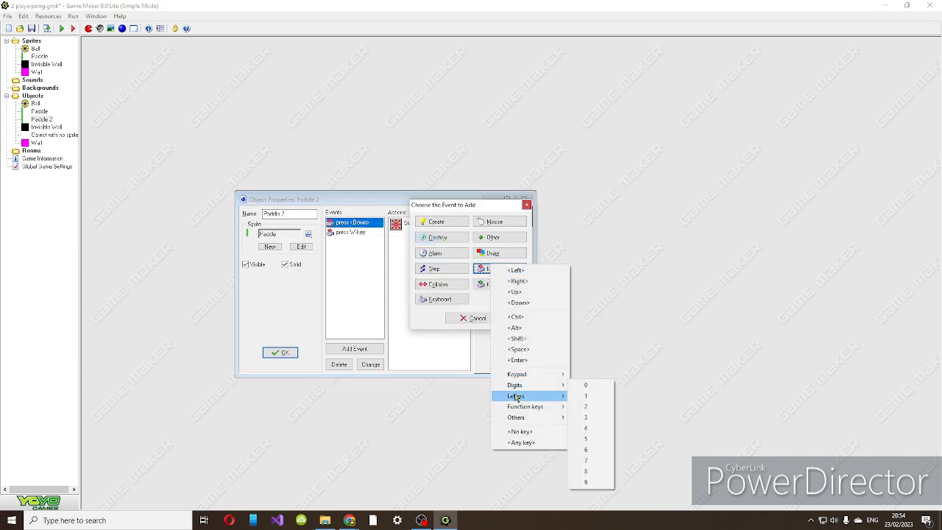
{"action": "left_click", "coordinate": [637, 402]}
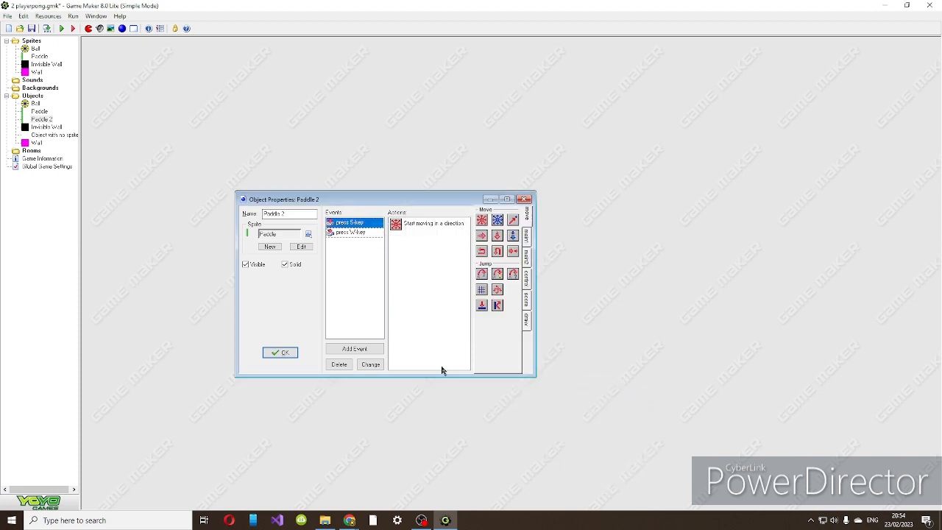
Add a W key release event to Paddle 2 with a fixed movement action set to the centre stop direction at speed 0.
{"action": "left_click", "coordinate": [352, 350]}
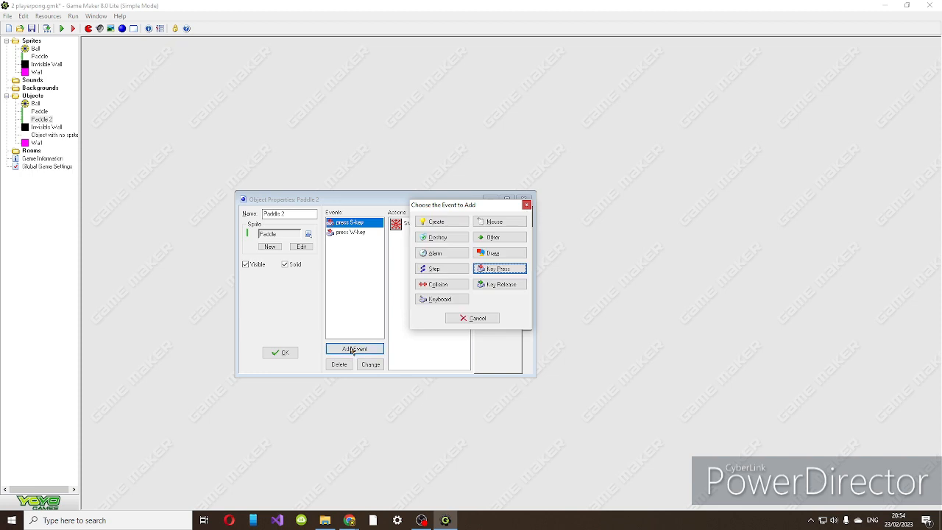
{"action": "left_click", "coordinate": [492, 284]}
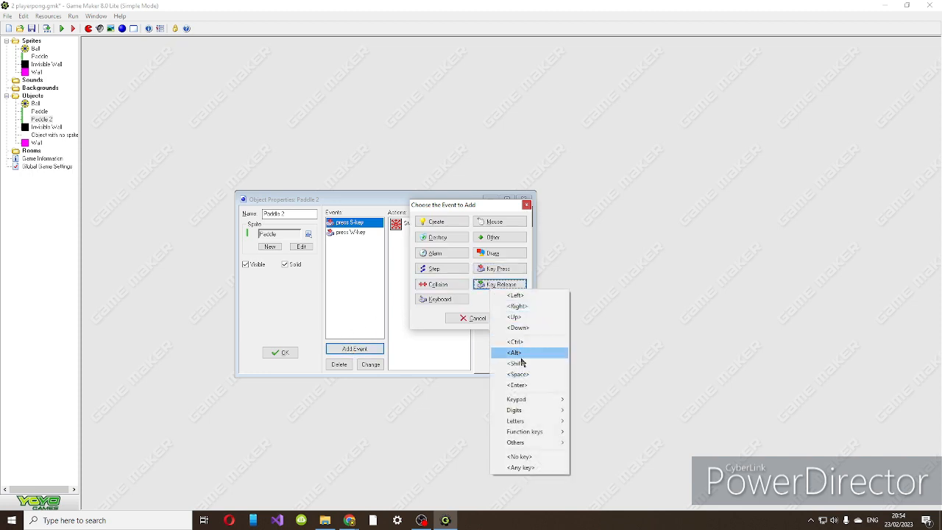
{"action": "mouse_move", "coordinate": [559, 421]}
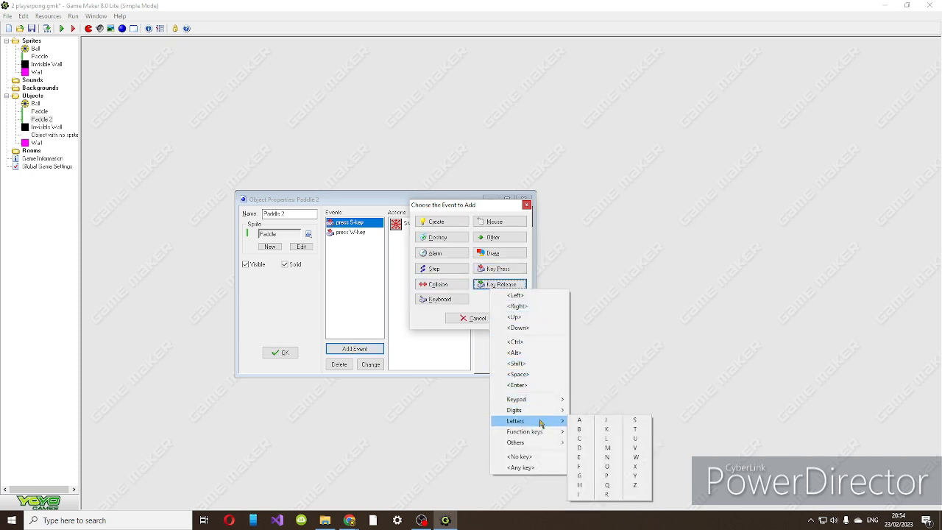
{"action": "left_click", "coordinate": [636, 457]}
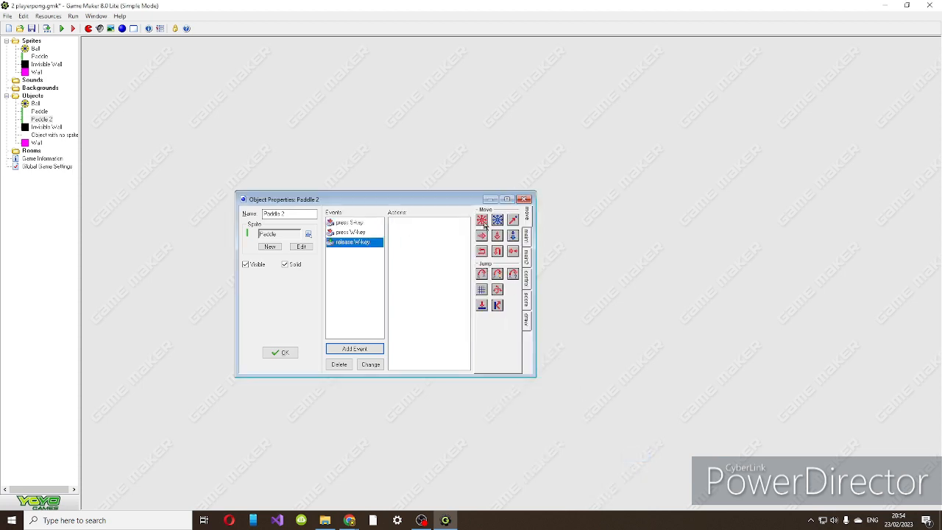
{"action": "left_click_drag", "start_coordinate": [482, 221], "coordinate": [430, 236]}
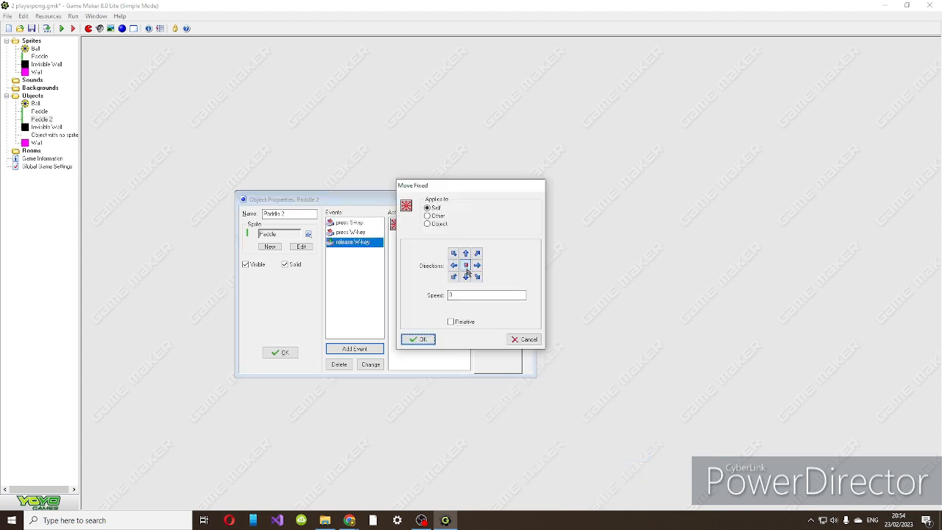
{"action": "left_click_drag", "start_coordinate": [460, 293], "coordinate": [331, 319]}
{"action": "left_click", "coordinate": [418, 338]}
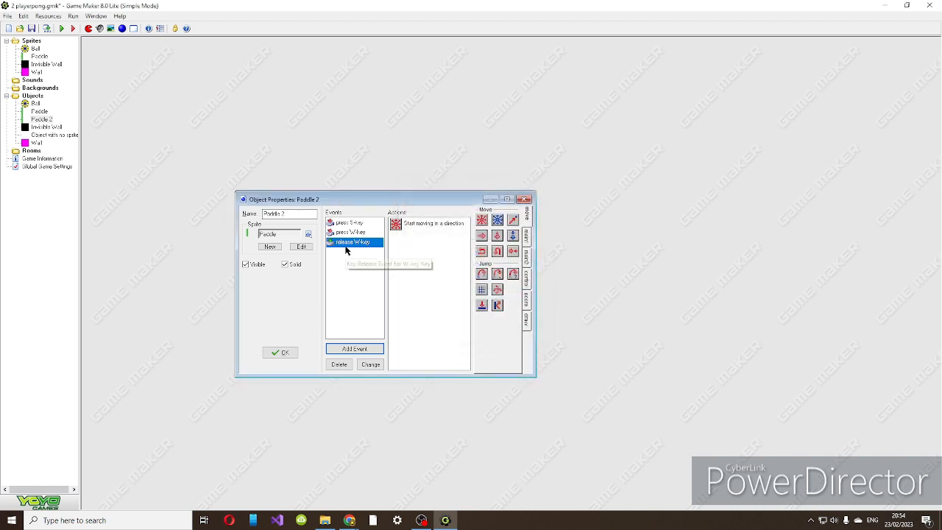
Add an S key release event to Paddle 2 with a fixed movement action set to stop at speed 0.
{"action": "left_click", "coordinate": [368, 347]}
{"action": "left_click", "coordinate": [503, 284]}
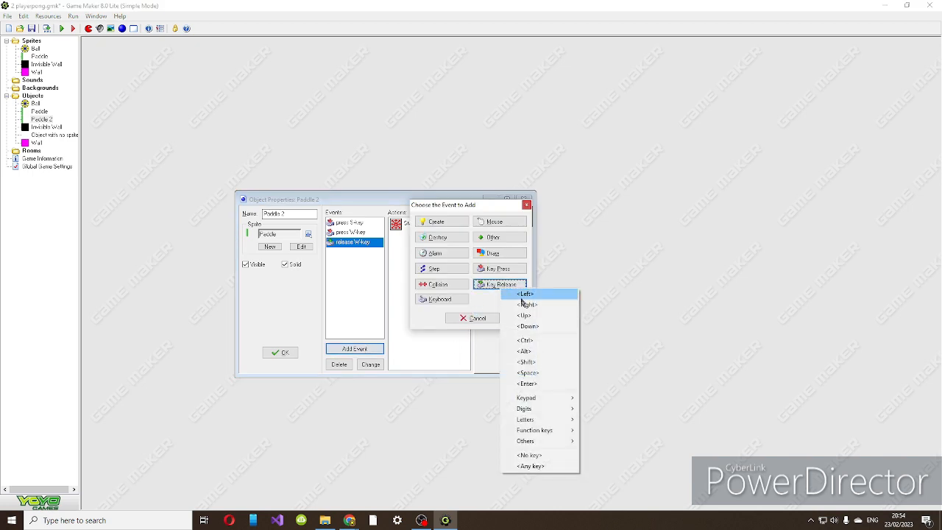
{"action": "mouse_move", "coordinate": [537, 419]}
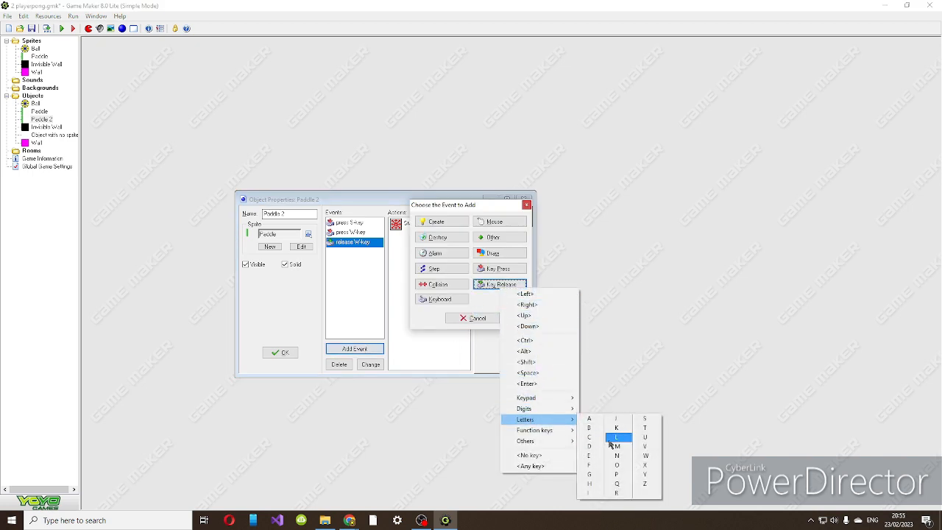
{"action": "left_click", "coordinate": [651, 422]}
{"action": "right_click", "coordinate": [467, 271]}
{"action": "left_click_drag", "start_coordinate": [482, 220], "coordinate": [429, 244]}
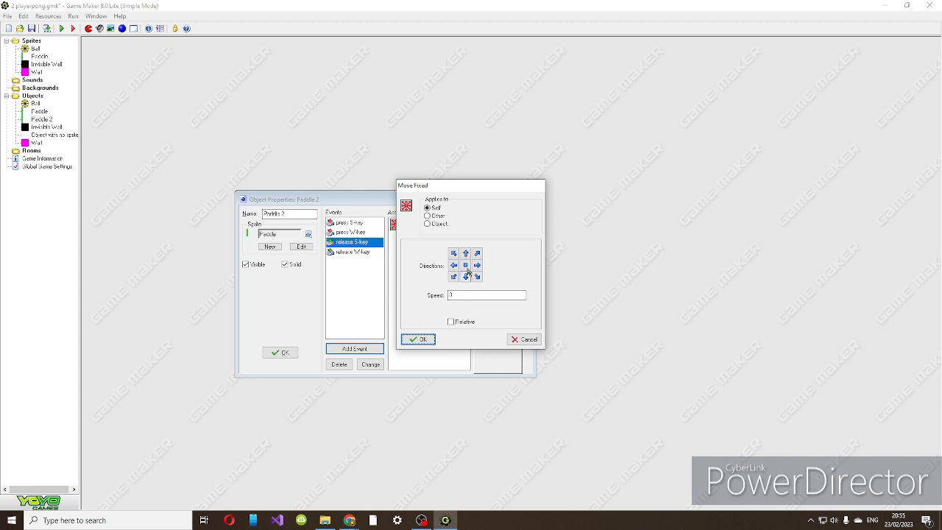
{"action": "left_click", "coordinate": [417, 339]}
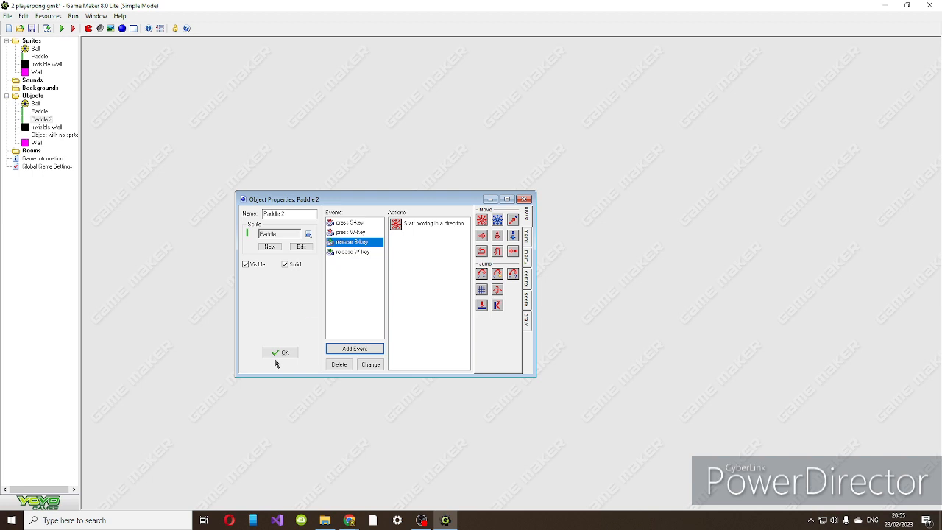
{"action": "left_click", "coordinate": [355, 349]}
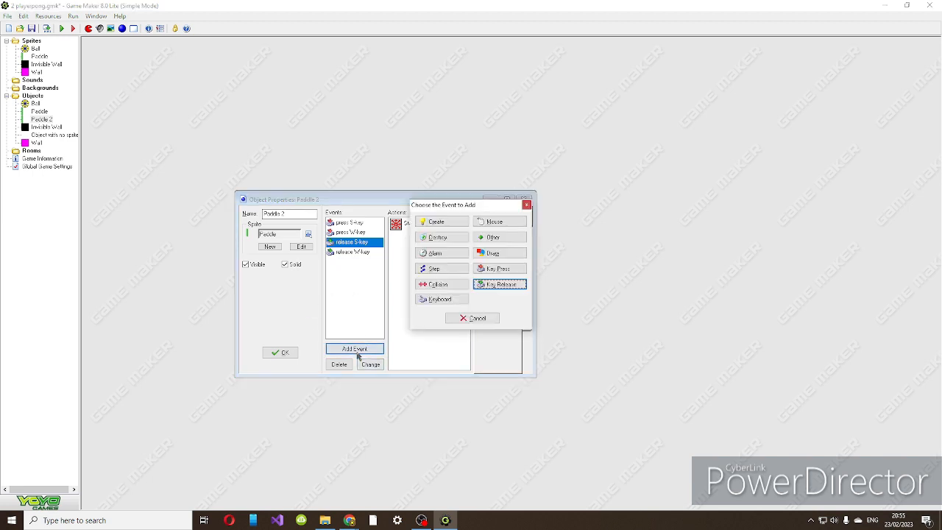
{"action": "left_click", "coordinate": [500, 286]}
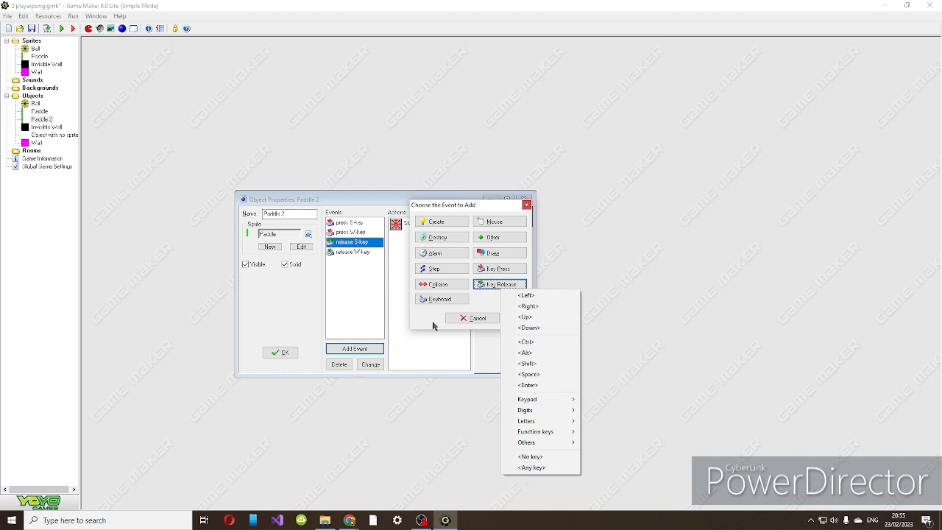
{"action": "left_click", "coordinate": [469, 321]}
Accept the Paddle 2 object and add an Up key release event with a fixed movement action to the Paddle object.
{"action": "left_click", "coordinate": [277, 353]}
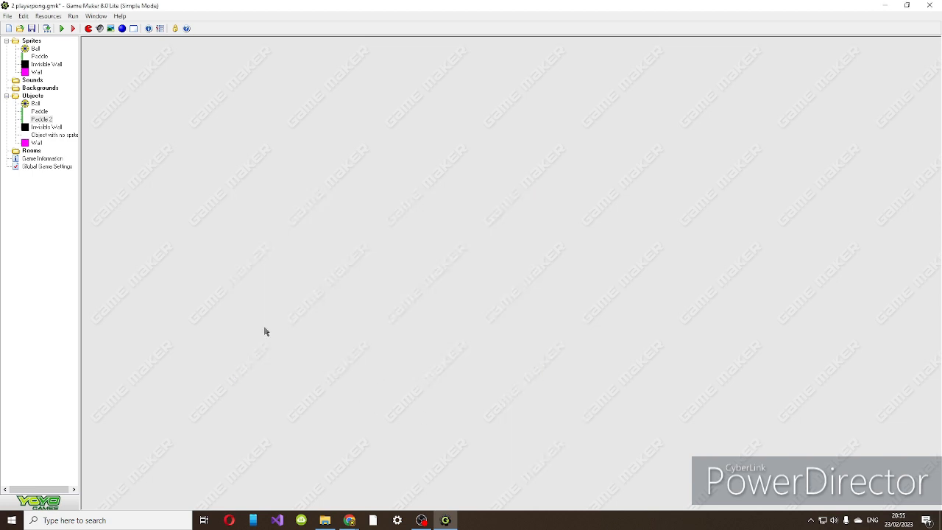
{"action": "double_click", "coordinate": [42, 111]}
{"action": "left_click", "coordinate": [200, 196]}
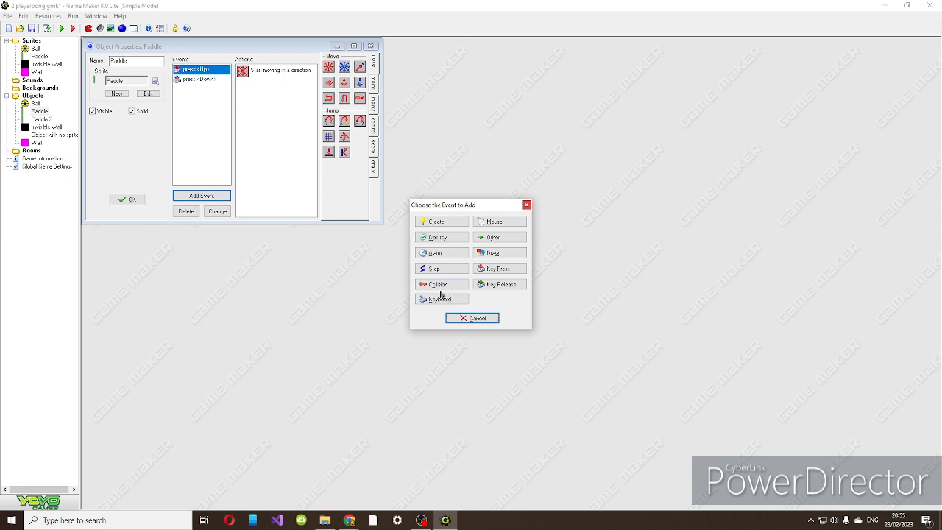
{"action": "left_click", "coordinate": [503, 284]}
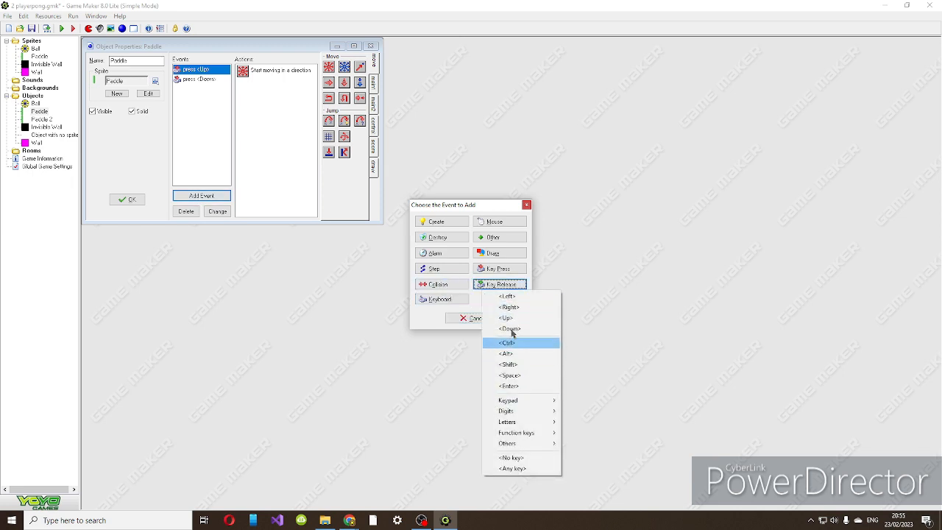
{"action": "left_click", "coordinate": [506, 319]}
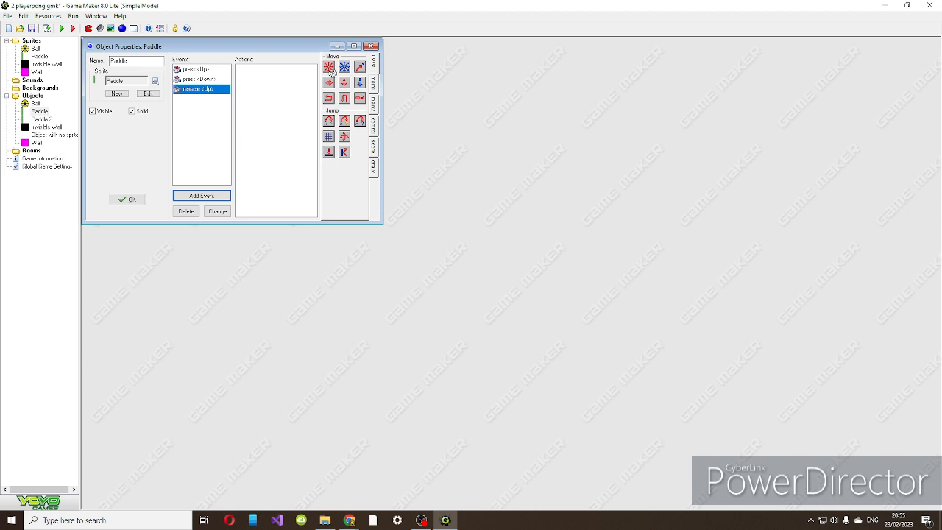
{"action": "left_click_drag", "start_coordinate": [329, 67], "coordinate": [280, 103]}
{"action": "left_click", "coordinate": [418, 338]}
Duplicate the Paddle object's Up key release event as a Down key release event.
{"action": "right_click", "coordinate": [201, 88]}
{"action": "left_click", "coordinate": [226, 114]}
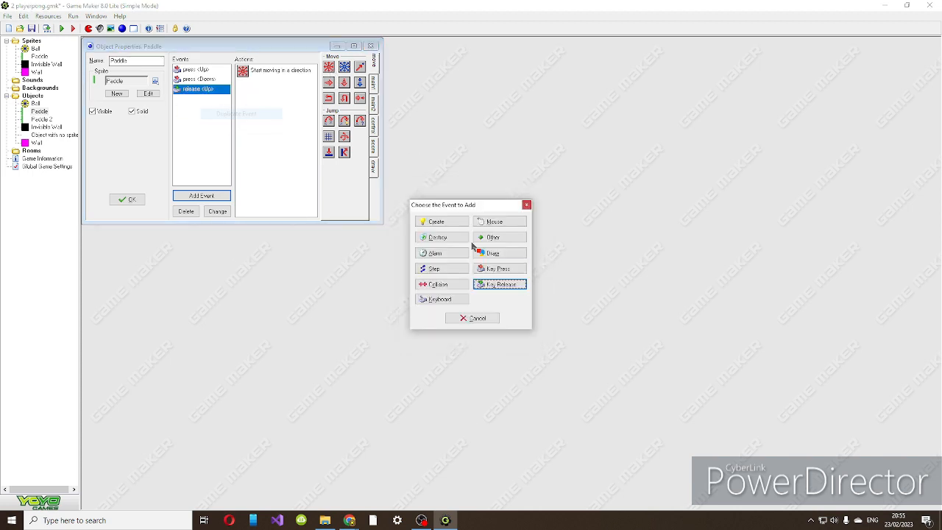
{"action": "left_click", "coordinate": [501, 285]}
{"action": "left_click", "coordinate": [532, 322]}
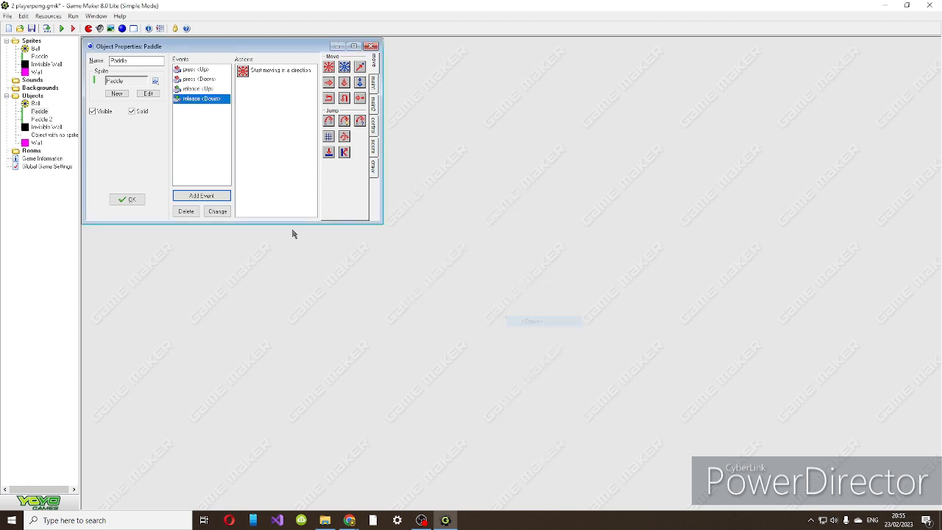
Accept the Paddle object and save the project, and add a collision event with Invisible Wall to Paddle.
{"action": "left_click", "coordinate": [128, 199]}
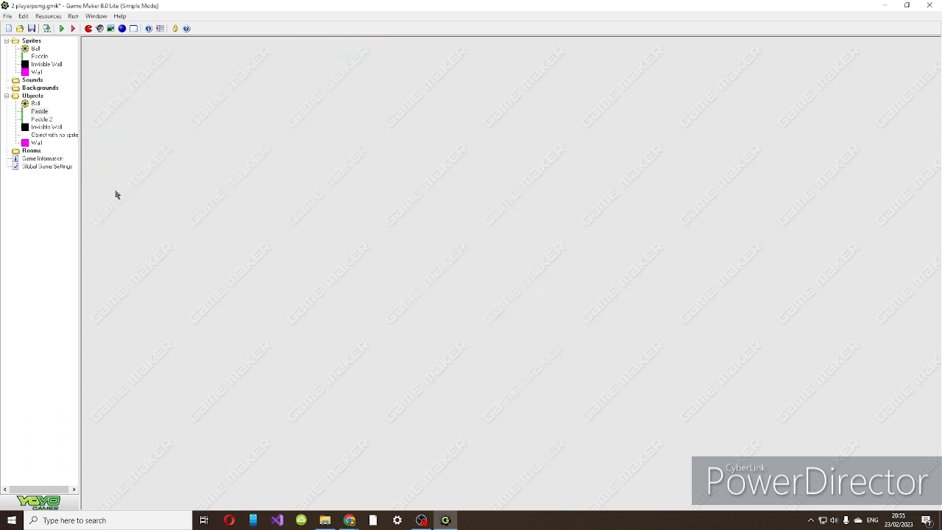
{"action": "key", "text": "ctrl+s"}
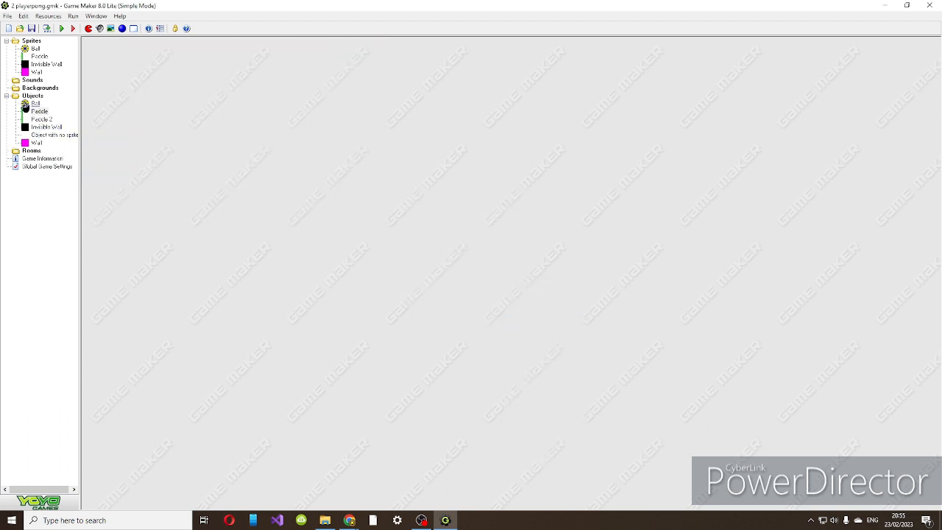
{"action": "double_click", "coordinate": [39, 111]}
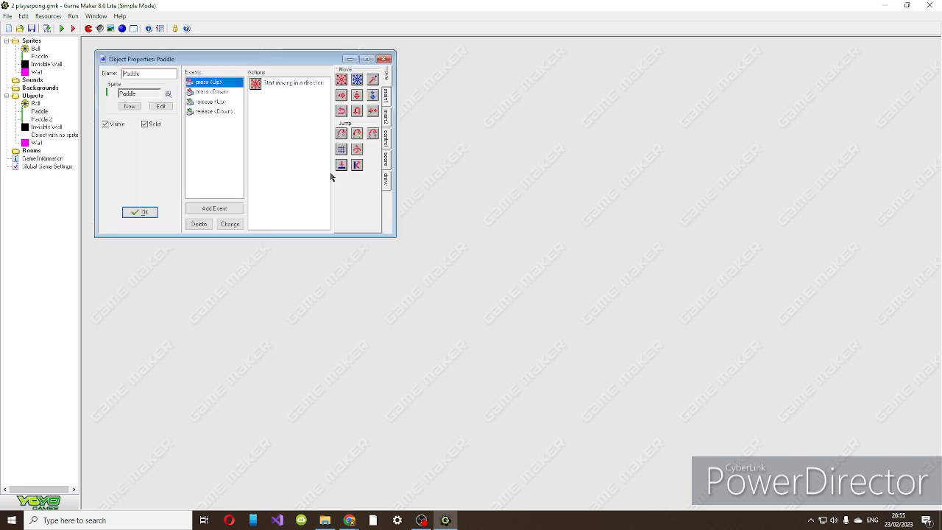
{"action": "left_click", "coordinate": [215, 208]}
{"action": "left_click", "coordinate": [438, 284]}
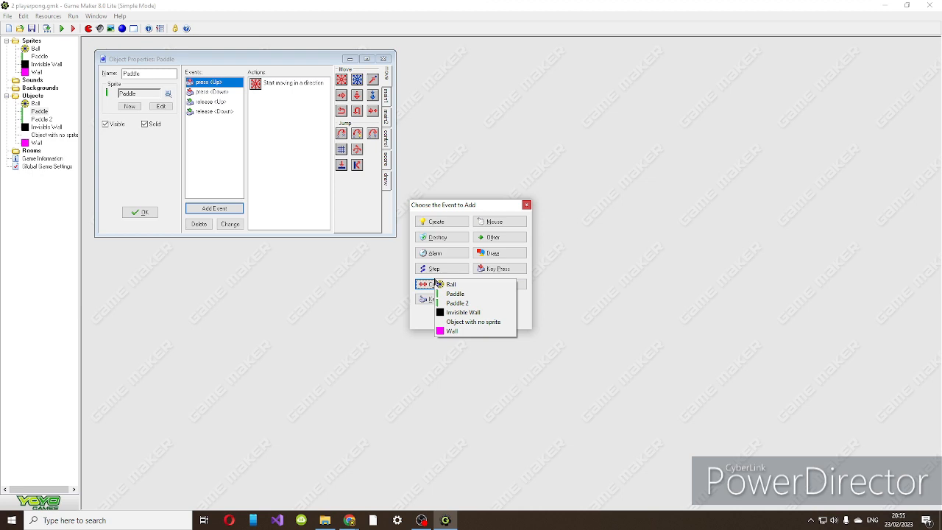
{"action": "left_click", "coordinate": [463, 312]}
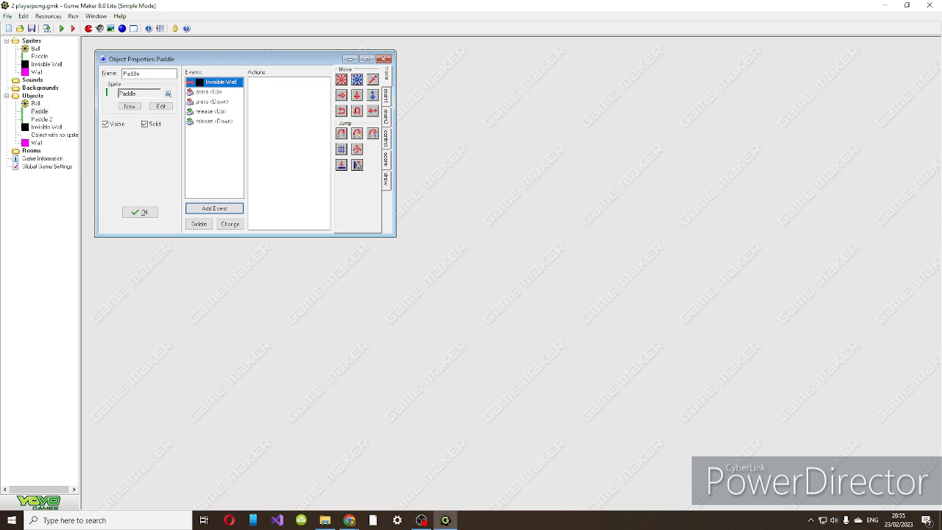
Give Paddle's Invisible Wall collision a Bounce action, not precisely against solid objects, and accept the object.
{"action": "left_click", "coordinate": [366, 59]}
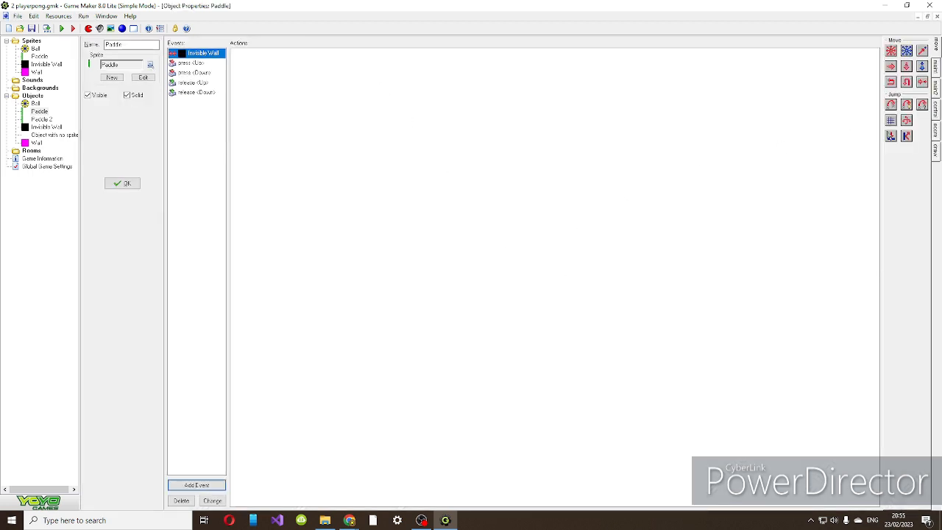
{"action": "left_click_drag", "start_coordinate": [908, 136], "coordinate": [494, 194]}
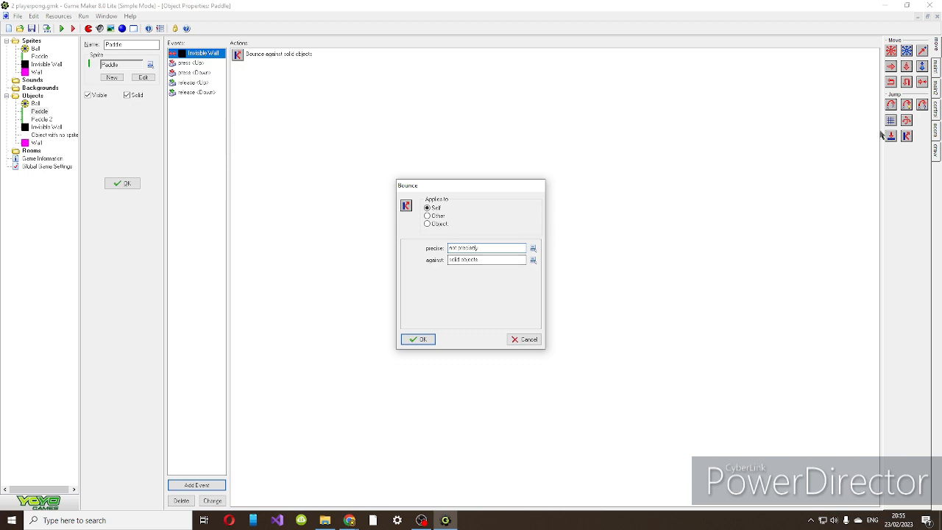
{"action": "left_click", "coordinate": [424, 339]}
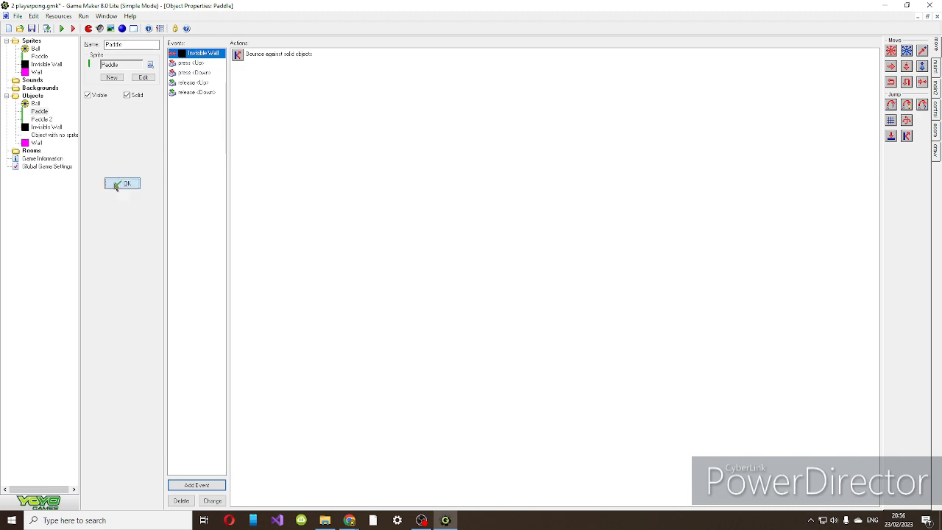
{"action": "left_click", "coordinate": [116, 184]}
Add an Invisible Wall collision event with a Bounce action to Paddle 2 and accept the object.
{"action": "double_click", "coordinate": [41, 118]}
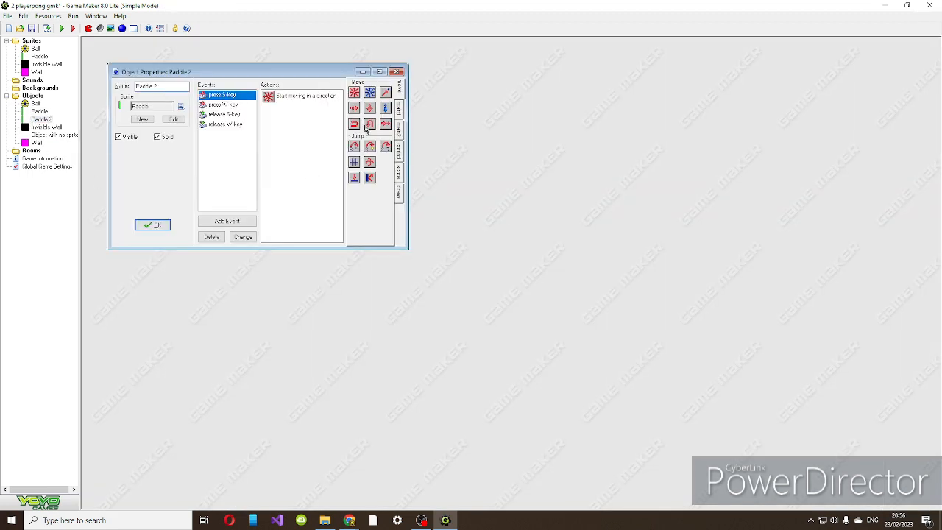
{"action": "left_click", "coordinate": [379, 71]}
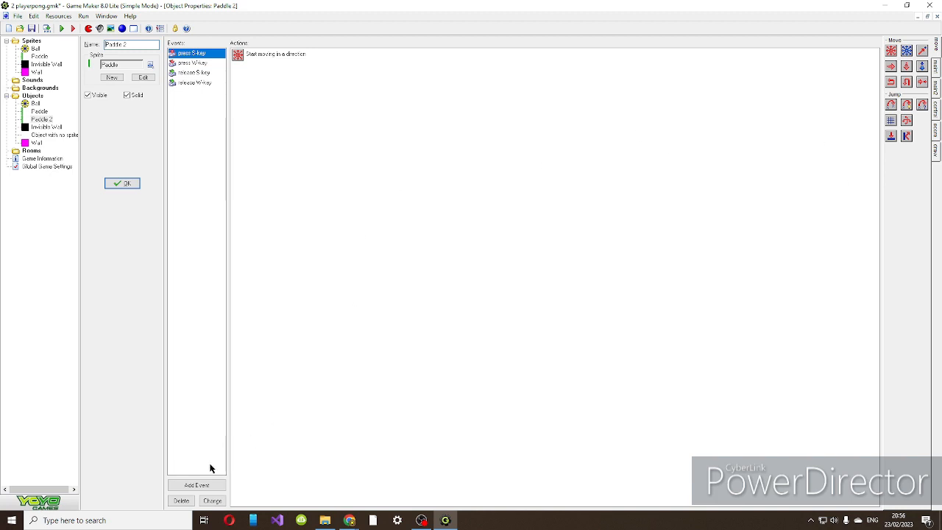
{"action": "left_click", "coordinate": [196, 485]}
{"action": "left_click", "coordinate": [434, 284]}
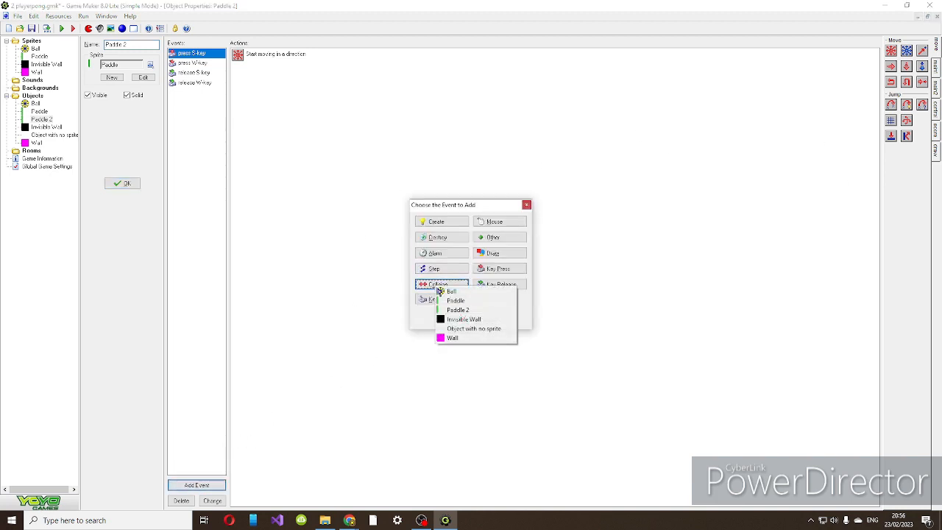
{"action": "left_click", "coordinate": [463, 319]}
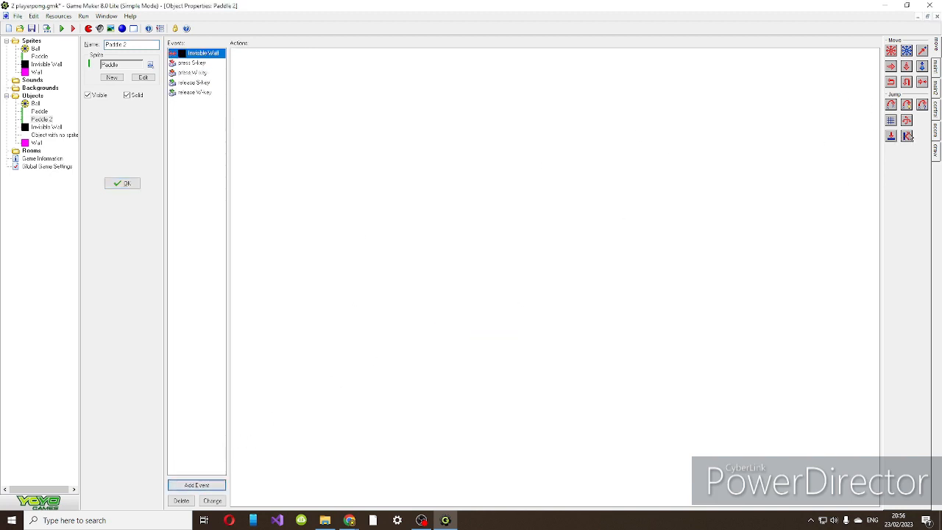
{"action": "left_click_drag", "start_coordinate": [908, 136], "coordinate": [631, 257]}
{"action": "left_click", "coordinate": [420, 339]}
{"action": "left_click", "coordinate": [122, 183]}
Add a Paddle collision event to the Ball object with a Bounce action, not precisely against solid objects.
{"action": "double_click", "coordinate": [35, 104]}
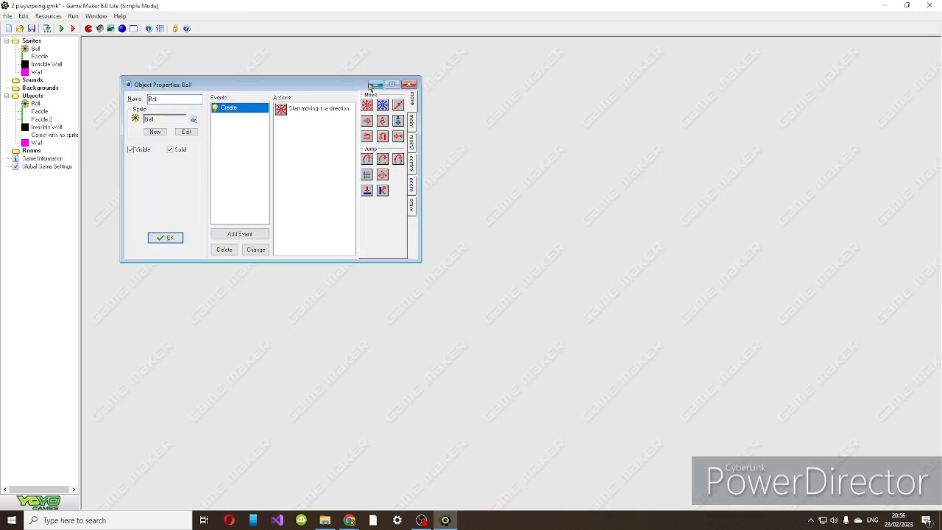
{"action": "left_click", "coordinate": [240, 234]}
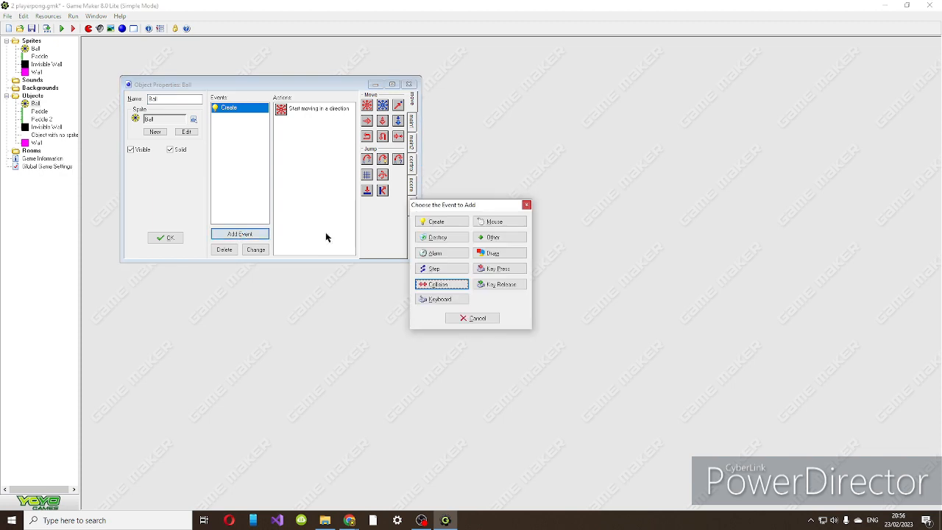
{"action": "left_click", "coordinate": [436, 284]}
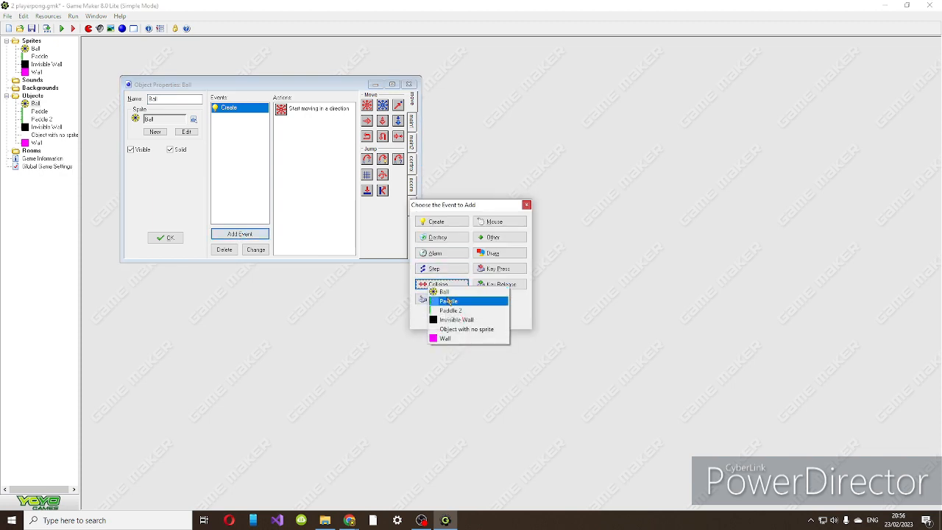
{"action": "left_click", "coordinate": [449, 302]}
{"action": "left_click_drag", "start_coordinate": [380, 192], "coordinate": [326, 222]}
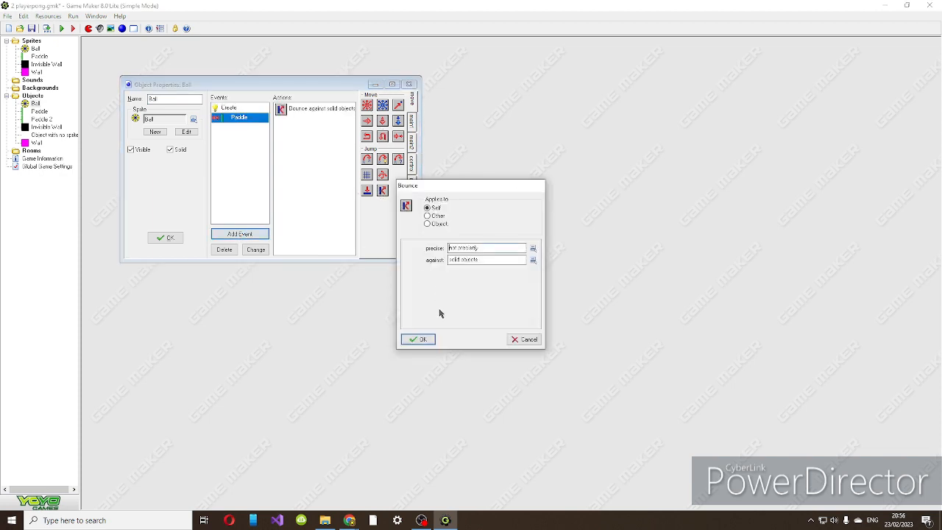
{"action": "left_click", "coordinate": [432, 336]}
Duplicate the Ball's Paddle collision event for Paddle 2 and for Invisible Wall.
{"action": "right_click", "coordinate": [241, 118]}
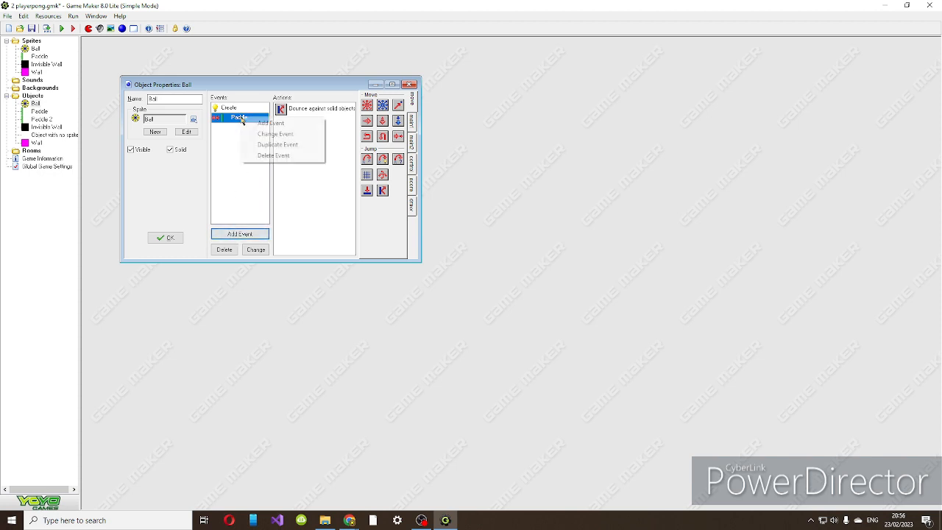
{"action": "left_click", "coordinate": [280, 143]}
{"action": "left_click", "coordinate": [427, 284]}
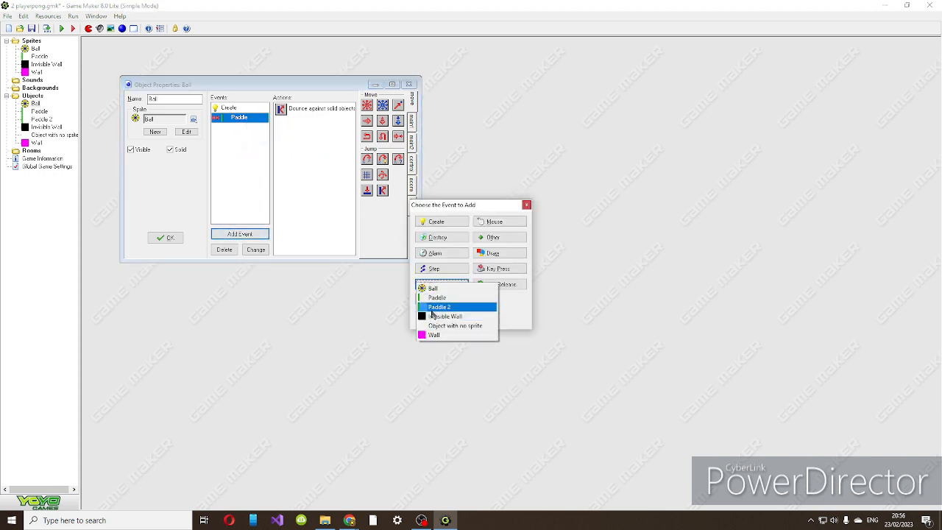
{"action": "left_click", "coordinate": [440, 307]}
{"action": "right_click", "coordinate": [245, 128]}
{"action": "left_click", "coordinate": [267, 156]}
{"action": "left_click", "coordinate": [431, 284]}
{"action": "left_click", "coordinate": [457, 318]}
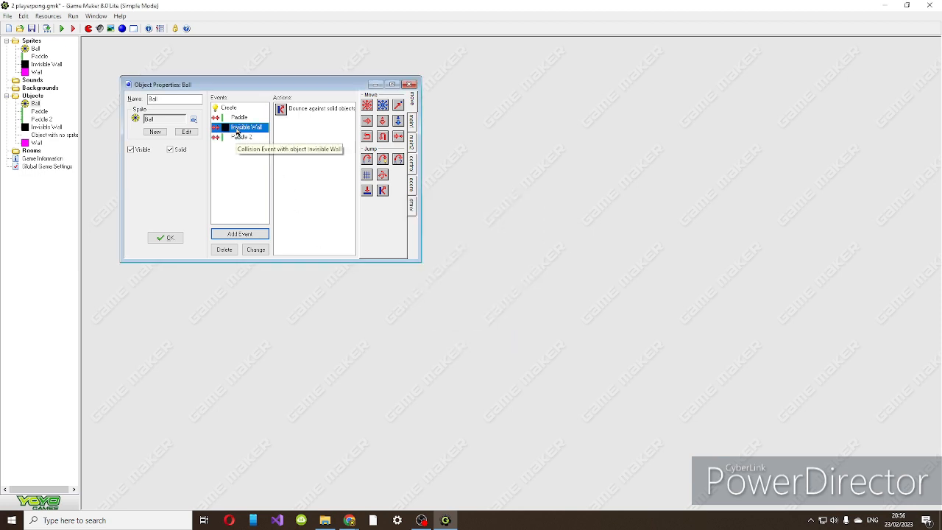
Duplicate the Ball's Invisible Wall collision event for Wall, then accept the object and save the project.
{"action": "right_click", "coordinate": [241, 127]}
{"action": "left_click", "coordinate": [269, 155]}
{"action": "left_click", "coordinate": [433, 284]}
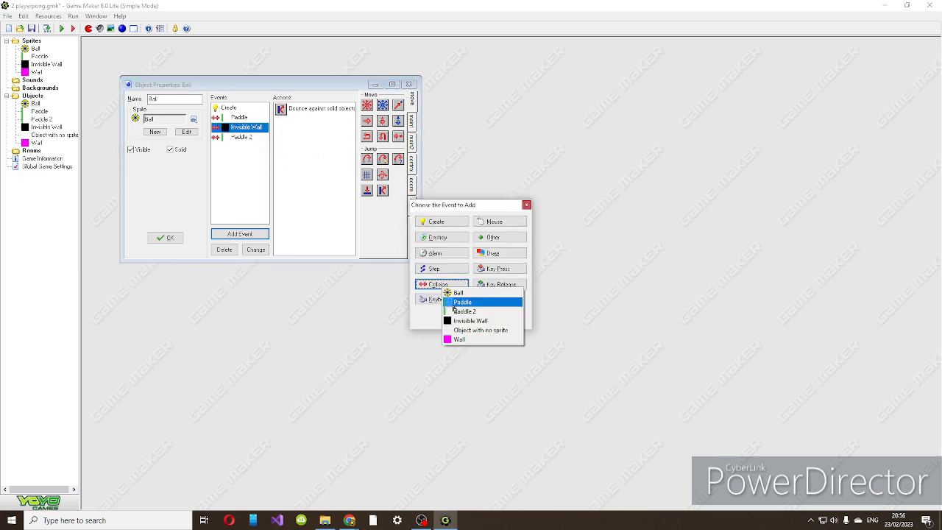
{"action": "left_click", "coordinate": [457, 341]}
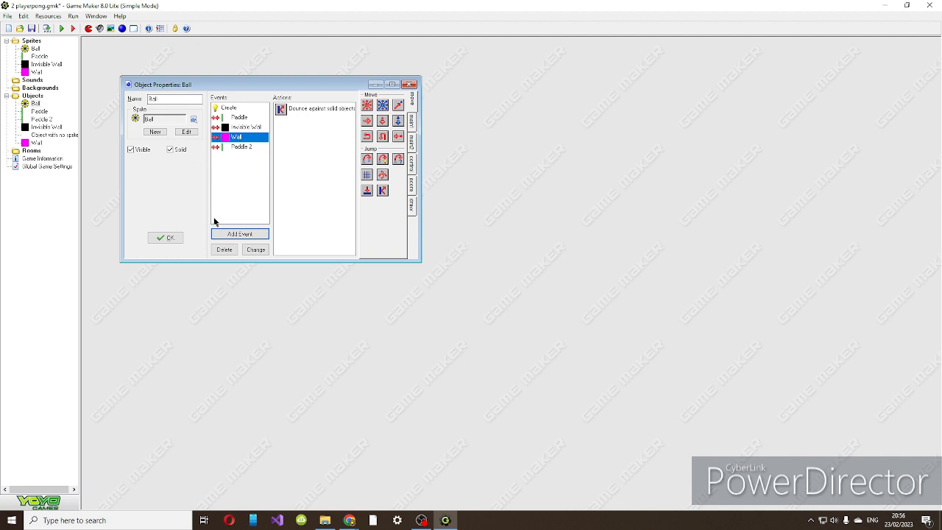
{"action": "left_click", "coordinate": [167, 240]}
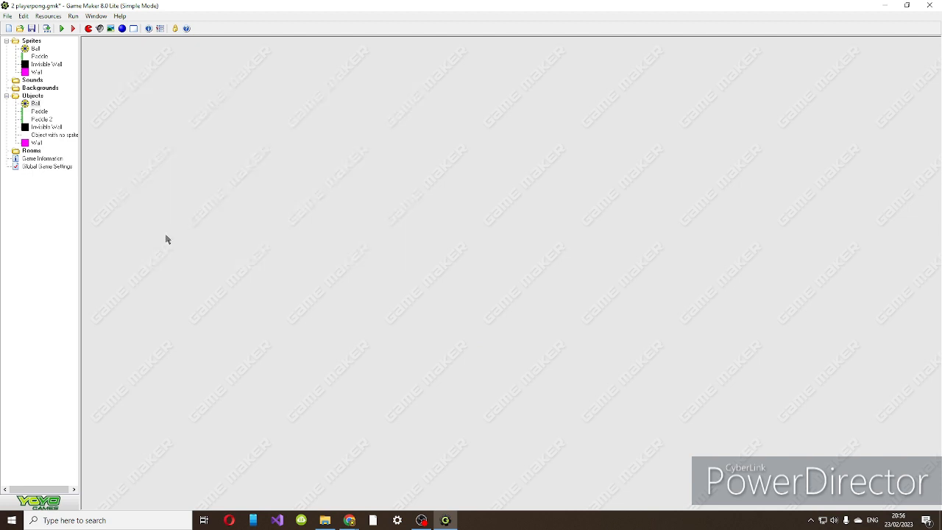
{"action": "key", "text": "ctrl+s"}
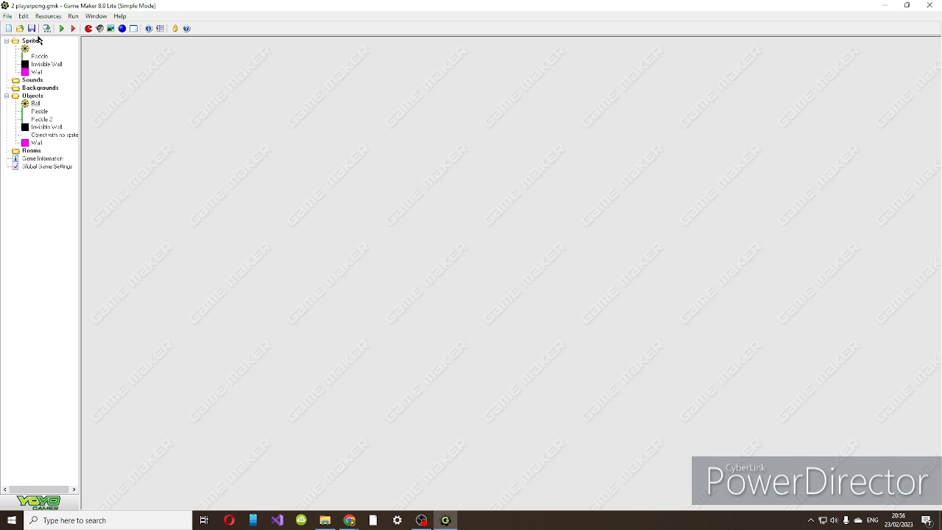
Create a new background and open its image for editing.
{"action": "left_click", "coordinate": [111, 28]}
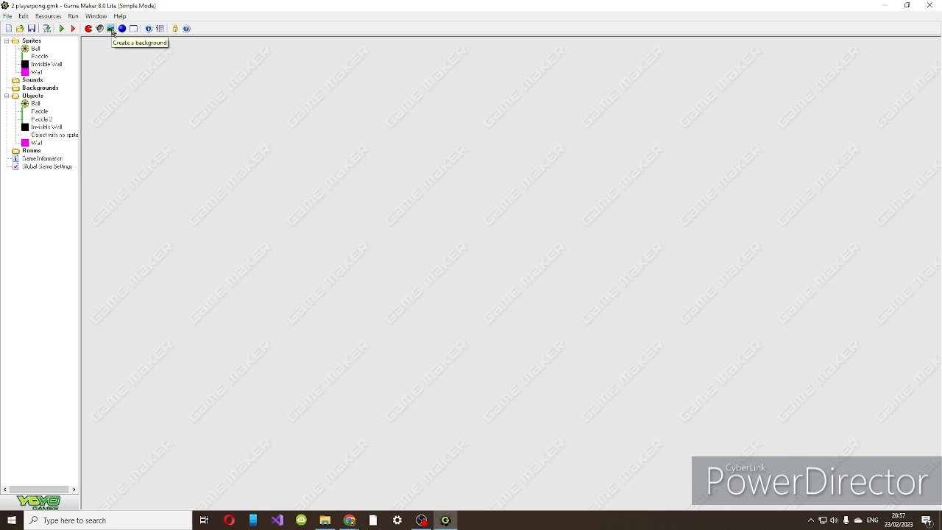
{"action": "left_click", "coordinate": [110, 28]}
{"action": "left_click", "coordinate": [179, 161]}
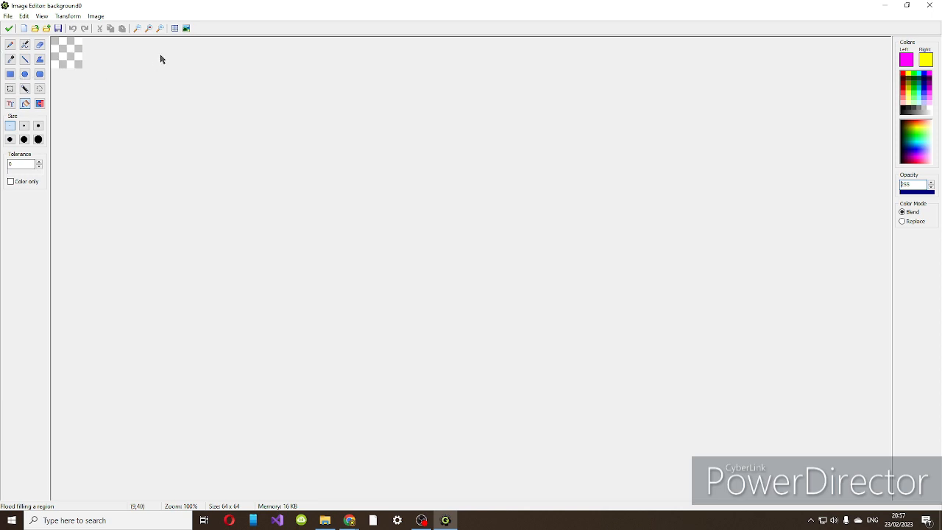
{"action": "scroll", "coordinate": [161, 59], "scroll_direction": "up", "scroll_amount": 11}
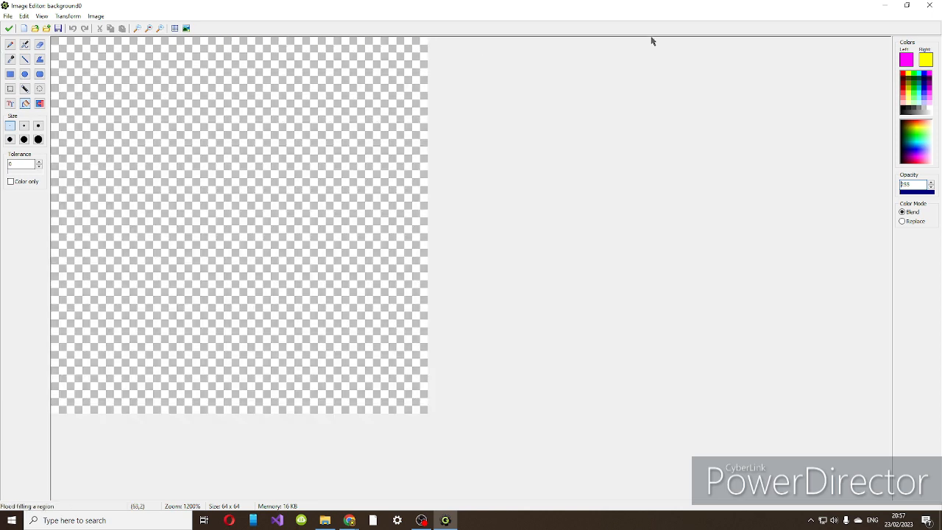
Paint a yellow quarter-circle sun in the upper-left corner of the background image with the largest pencil size.
{"action": "left_click", "coordinate": [918, 70]}
{"action": "left_click", "coordinate": [10, 45]}
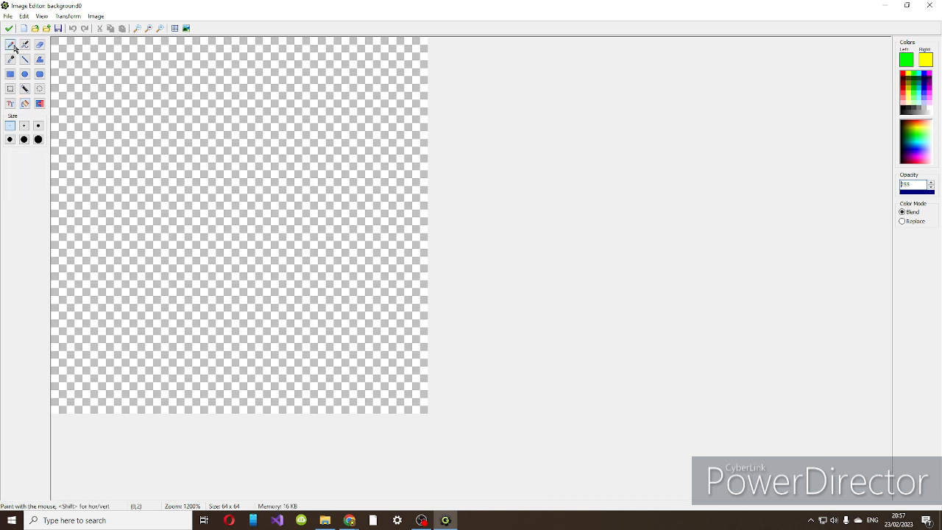
{"action": "left_click", "coordinate": [37, 143]}
{"action": "left_click", "coordinate": [56, 39]}
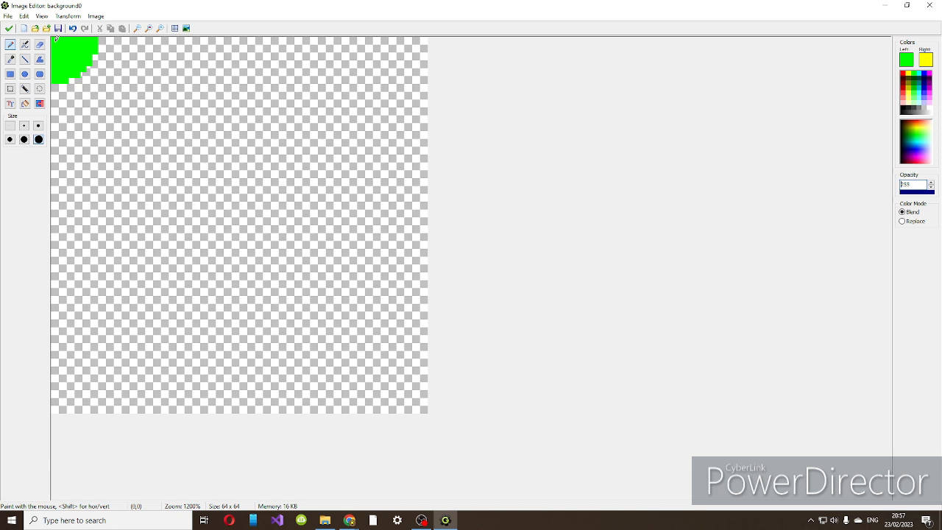
{"action": "key", "text": "ctrl+z"}
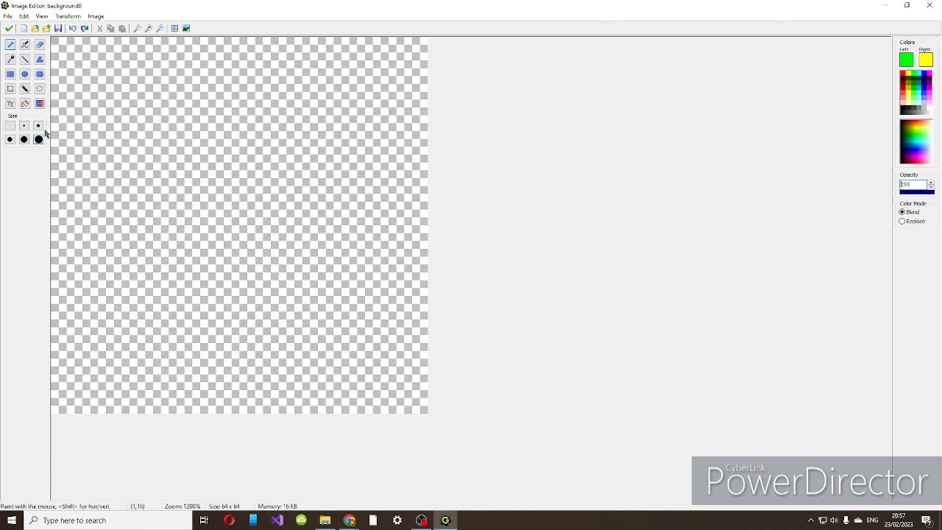
{"action": "left_click", "coordinate": [910, 72]}
{"action": "left_click", "coordinate": [53, 38]}
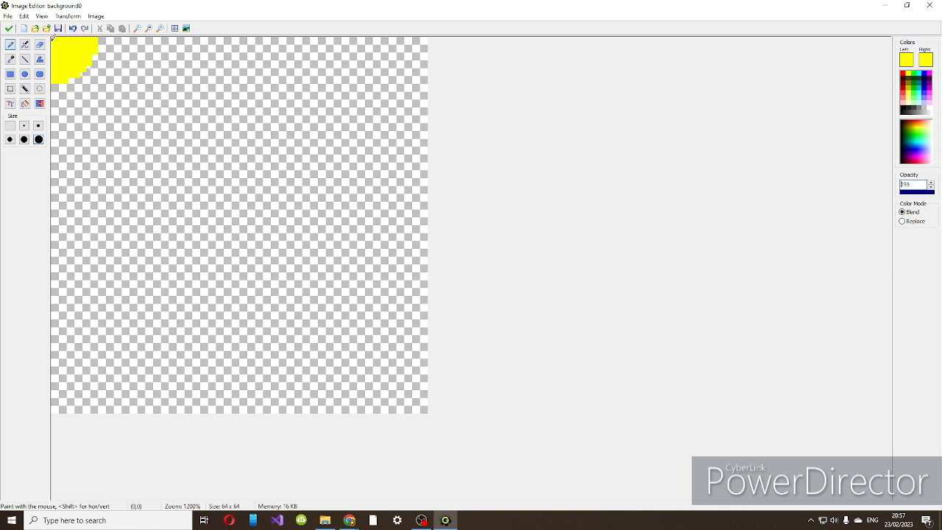
Draw four yellow rays radiating from the sun with the Line tool at the thinnest size.
{"action": "left_click", "coordinate": [25, 59]}
{"action": "left_click", "coordinate": [9, 125]}
{"action": "left_click_drag", "start_coordinate": [65, 92], "coordinate": [66, 140]}
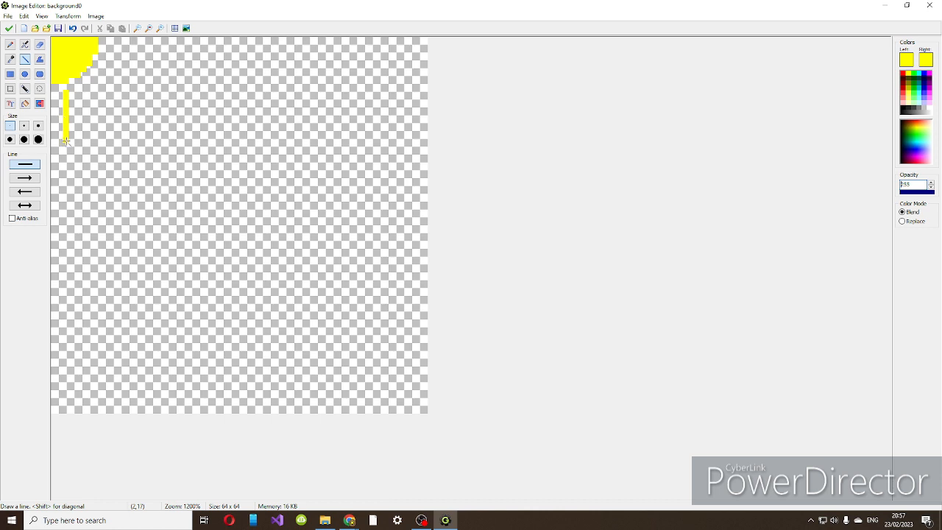
{"action": "left_click_drag", "start_coordinate": [85, 92], "coordinate": [139, 145]}
{"action": "left_click_drag", "start_coordinate": [119, 75], "coordinate": [210, 99]}
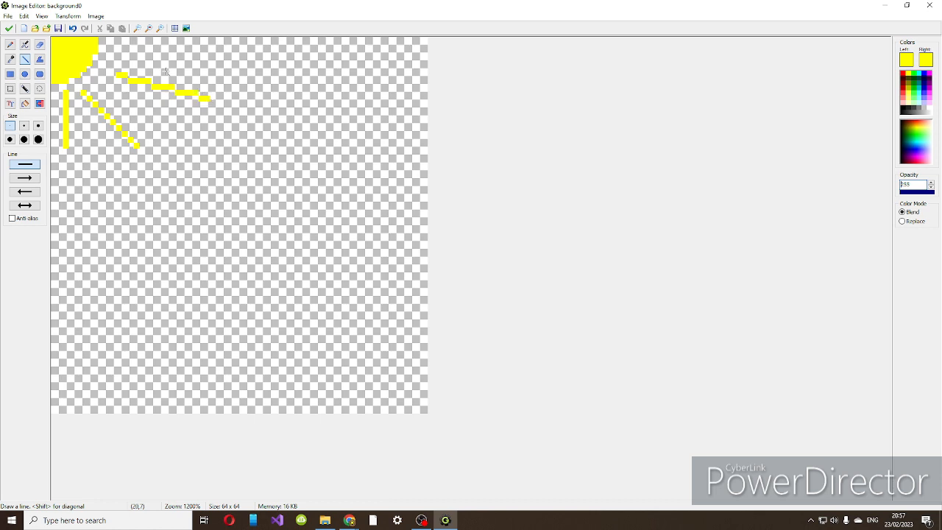
{"action": "left_click_drag", "start_coordinate": [134, 46], "coordinate": [208, 47]}
Draw a green horizontal horizon line across the full width of the background image, at about pixel row 28.
{"action": "left_click", "coordinate": [912, 74]}
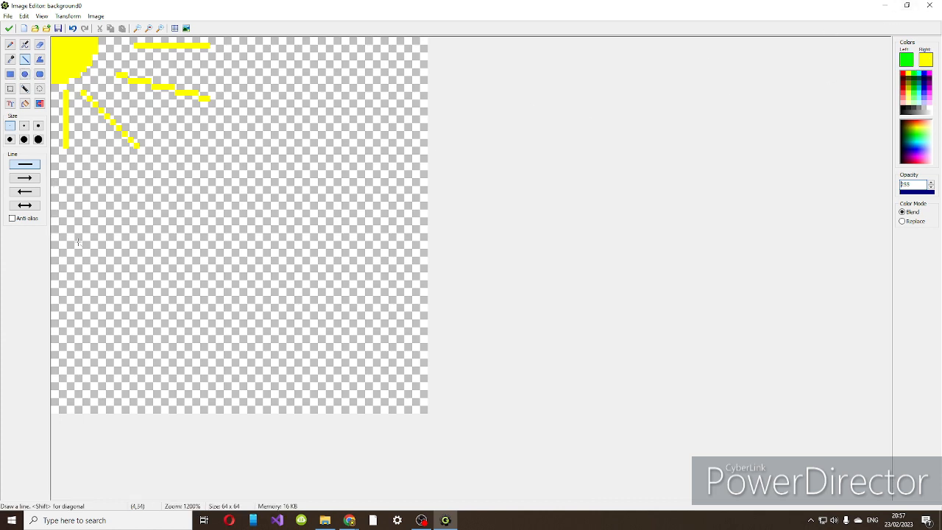
{"action": "left_click_drag", "start_coordinate": [52, 260], "coordinate": [467, 260]}
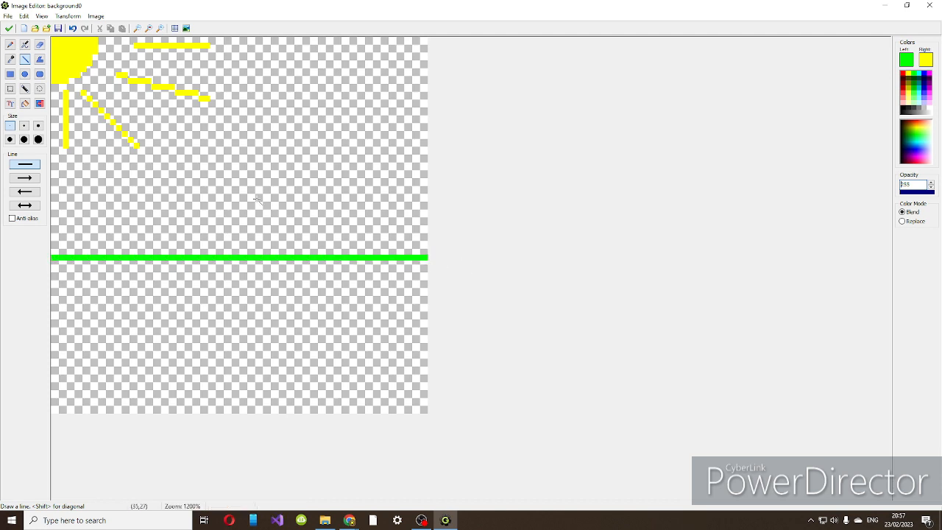
{"action": "key", "text": "ctrl+z"}
{"action": "left_click_drag", "start_coordinate": [54, 204], "coordinate": [568, 209]}
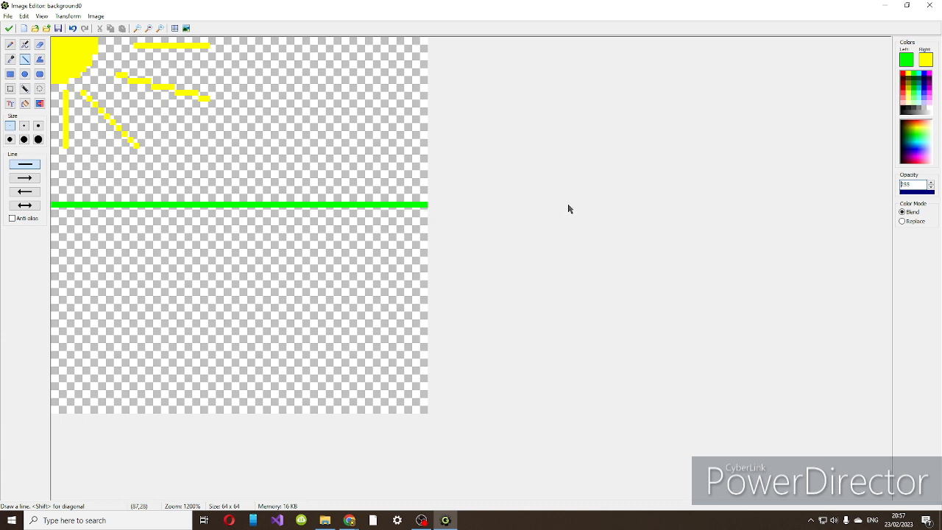
Flood-fill the sky above the horizon line with cyan and the ground below it with green.
{"action": "left_click", "coordinate": [921, 74]}
{"action": "left_click", "coordinate": [25, 104]}
{"action": "left_click", "coordinate": [259, 138]}
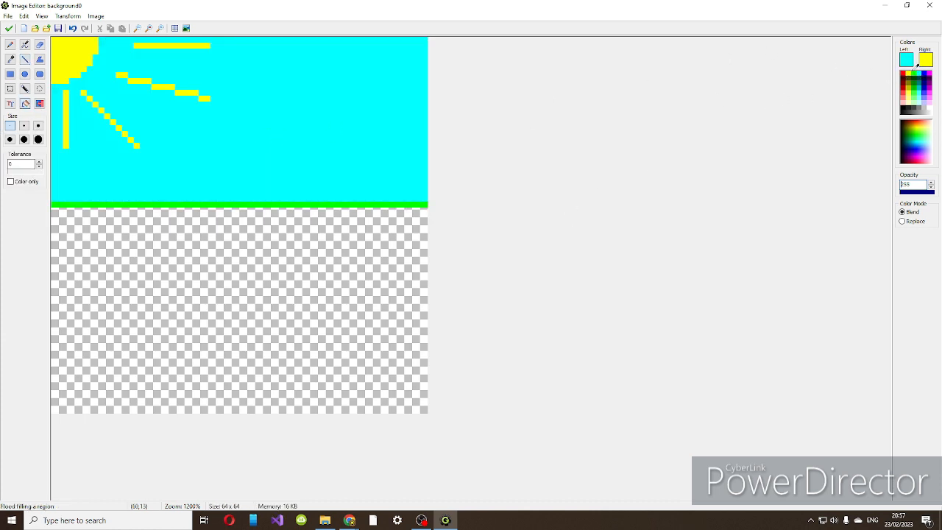
{"action": "left_click", "coordinate": [915, 74]}
{"action": "left_click", "coordinate": [178, 279]}
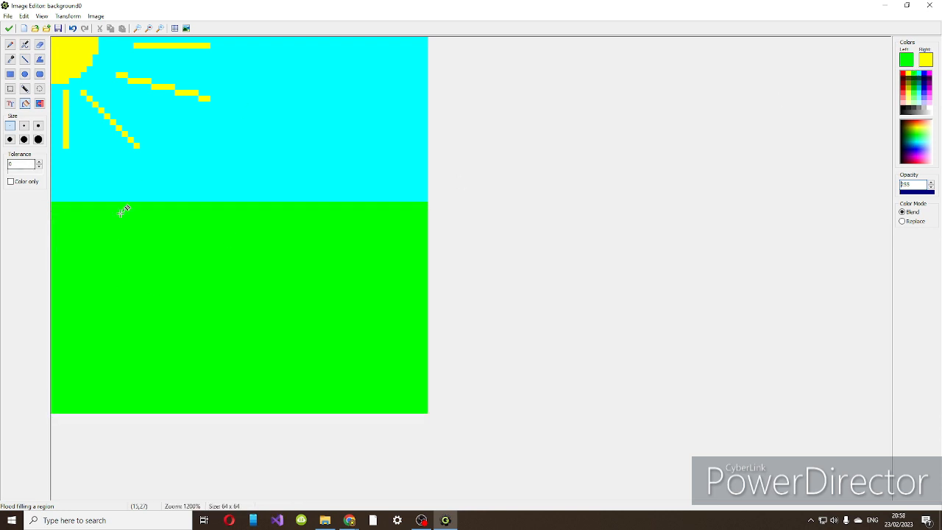
Accept the edited image and the background's properties, and save the game.
{"action": "left_click", "coordinate": [8, 28]}
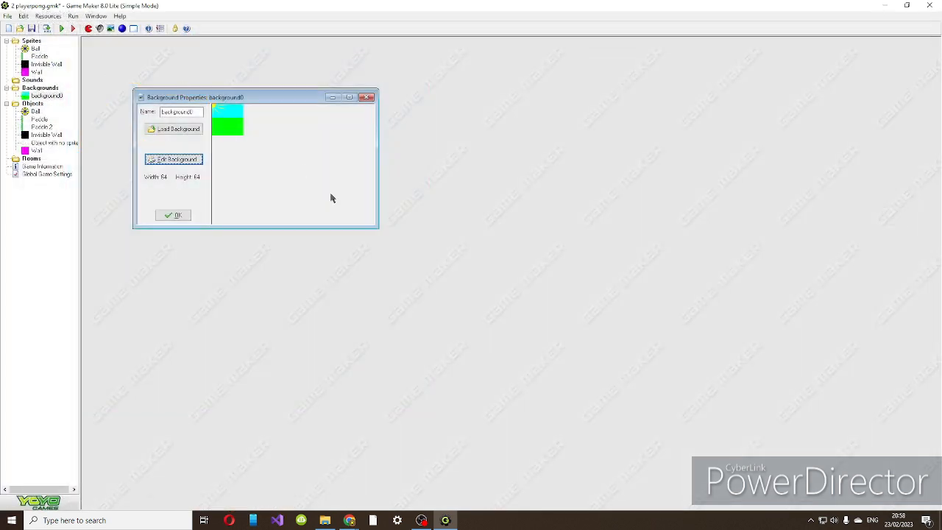
{"action": "left_click", "coordinate": [171, 216]}
{"action": "key", "text": "ctrl+s"}
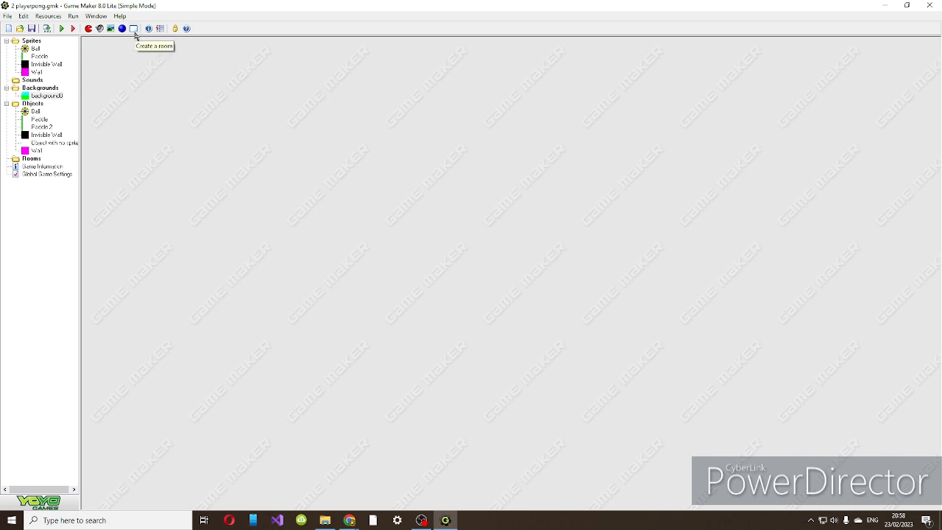
Create a room, turn off deleting underlying objects, and place Paddle 2 midway down the room's left edge.
{"action": "left_click", "coordinate": [134, 29]}
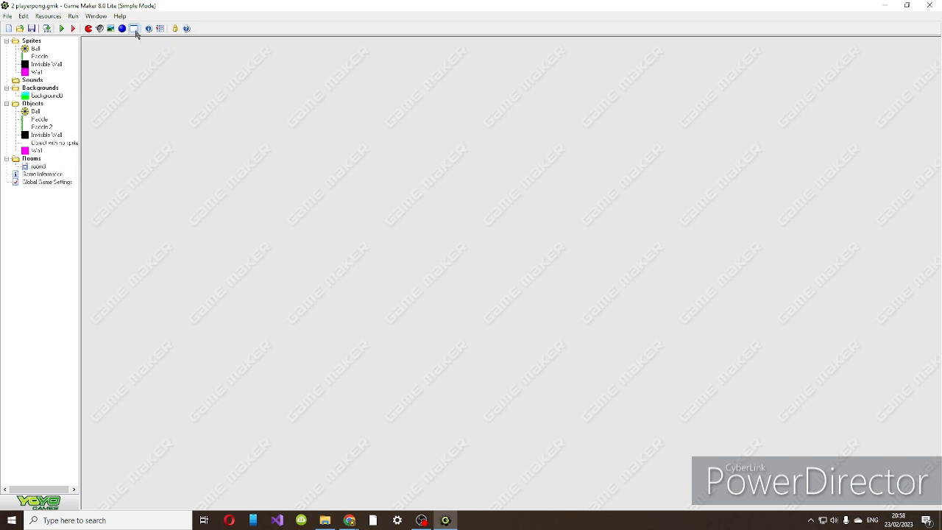
{"action": "left_click", "coordinate": [432, 110]}
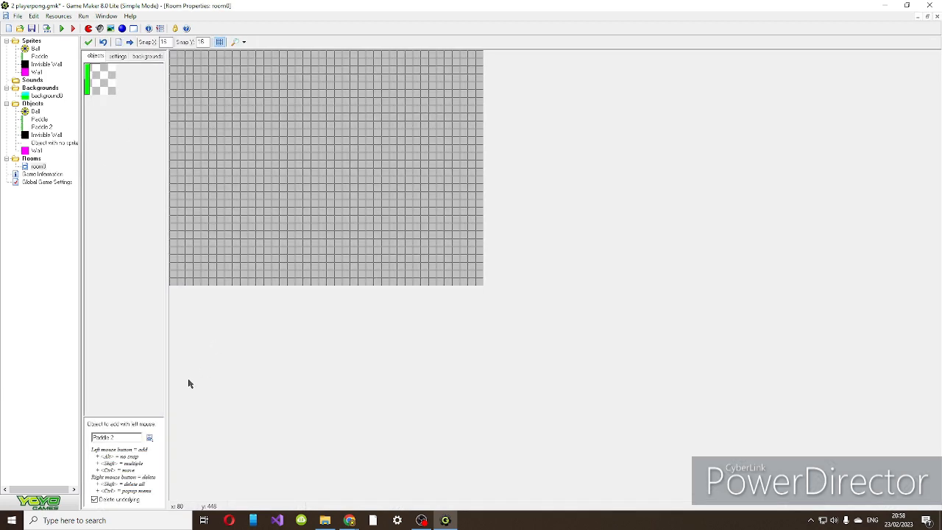
{"action": "left_click", "coordinate": [95, 502]}
{"action": "left_click", "coordinate": [95, 502]}
{"action": "left_click_drag", "start_coordinate": [248, 158], "coordinate": [173, 162]}
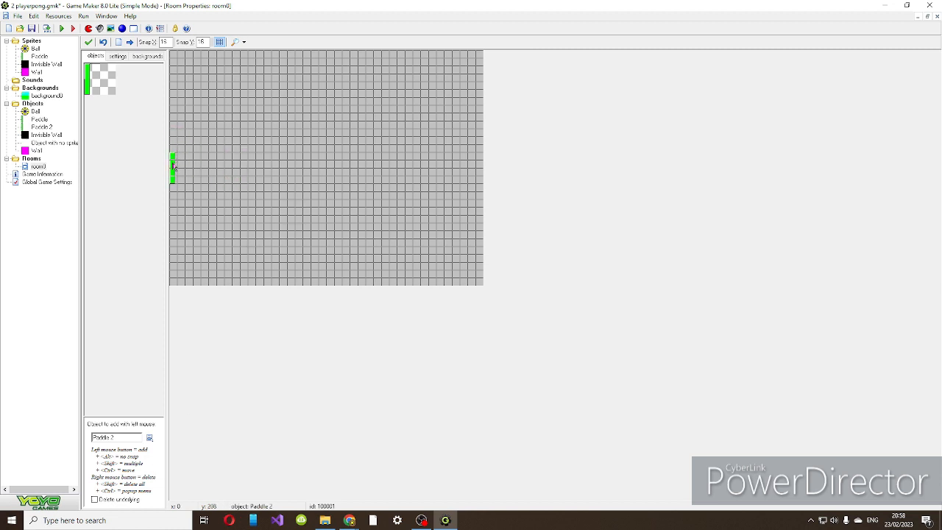
Place Paddle on the room's right edge opposite Paddle 2, and the Ball in the centre between them.
{"action": "left_click", "coordinate": [149, 437]}
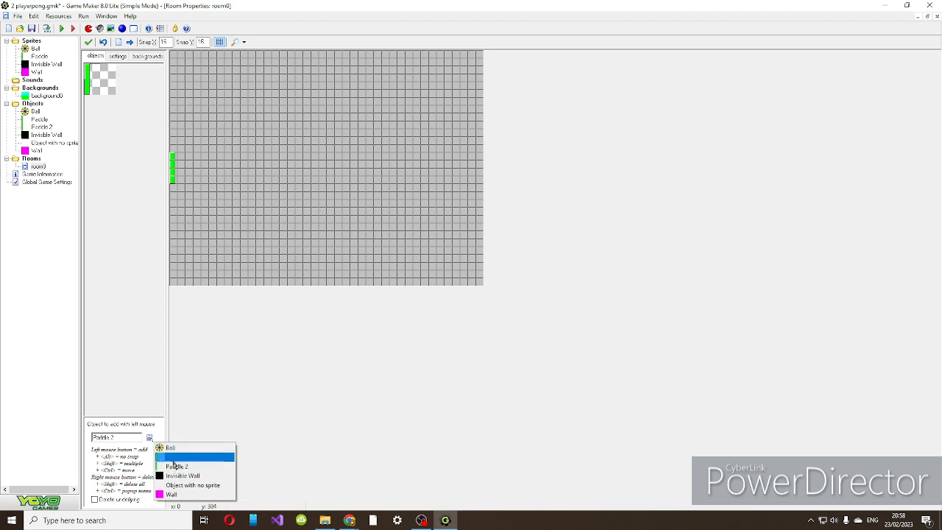
{"action": "left_click", "coordinate": [174, 457]}
{"action": "left_click_drag", "start_coordinate": [461, 156], "coordinate": [478, 157]}
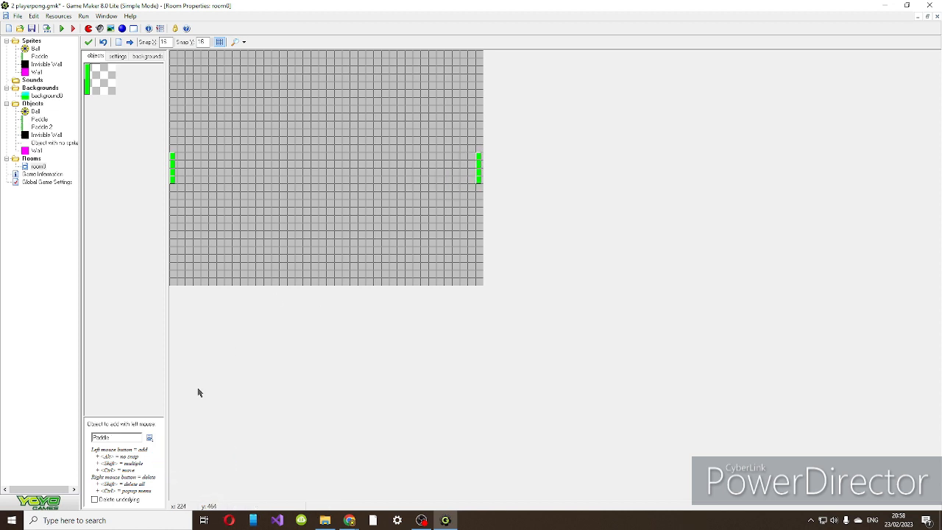
{"action": "left_click", "coordinate": [149, 437]}
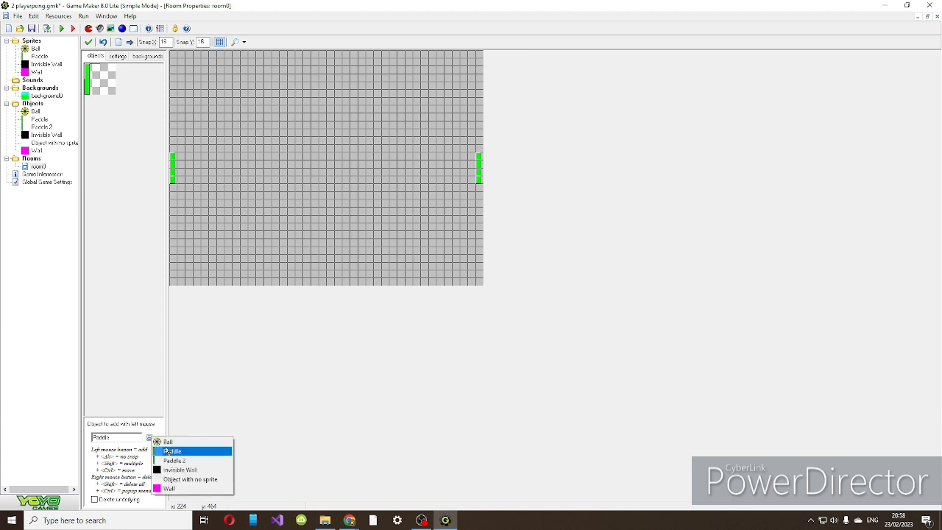
{"action": "left_click", "coordinate": [168, 443]}
{"action": "left_click_drag", "start_coordinate": [331, 174], "coordinate": [324, 166]}
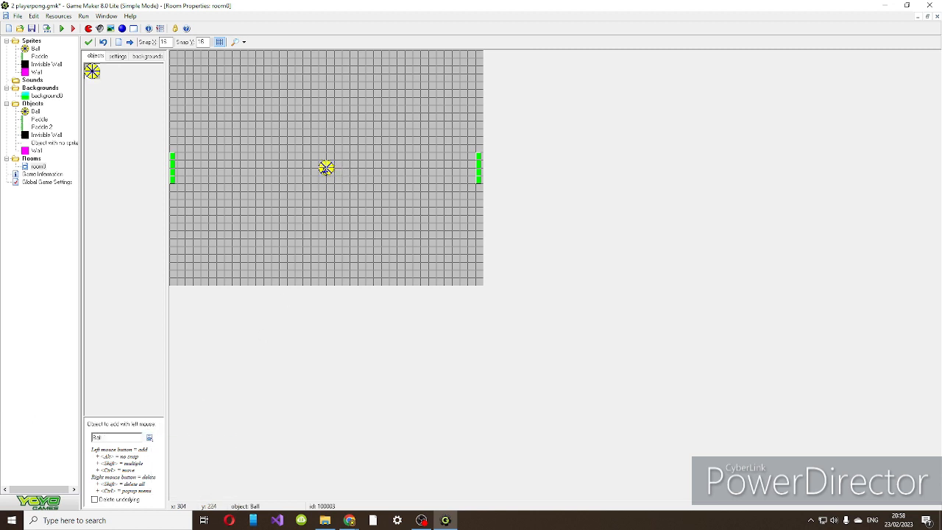
Line the full width of the room's bottom and top edges with Invisible Wall objects.
{"action": "left_click", "coordinate": [148, 438]}
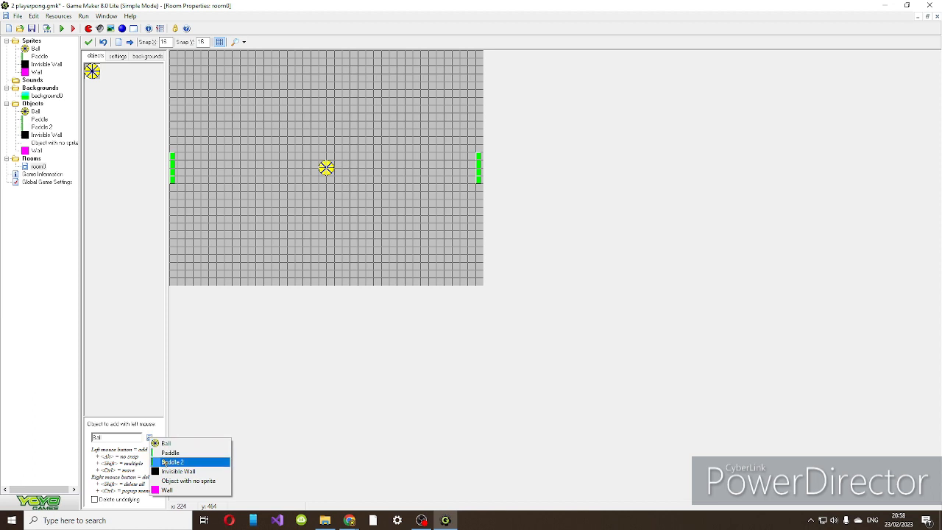
{"action": "left_click", "coordinate": [177, 471]}
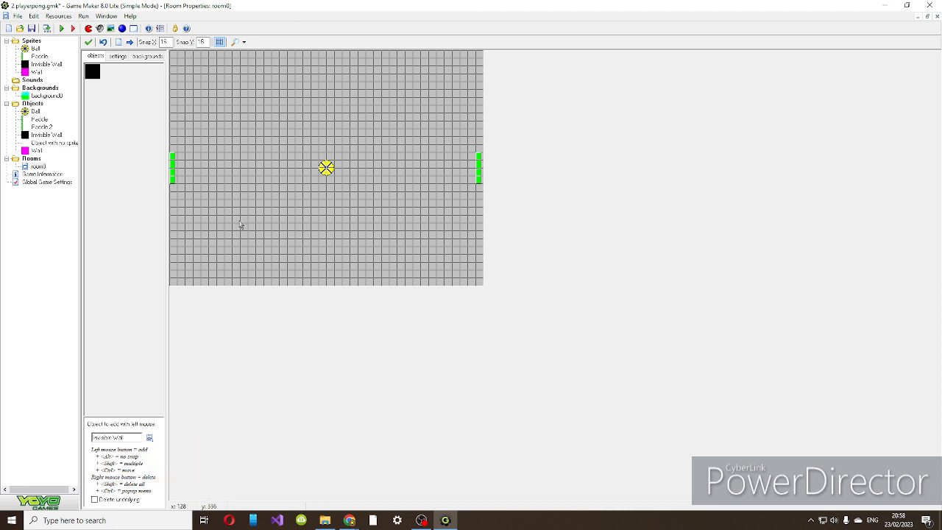
{"action": "left_click", "coordinate": [176, 277]}
{"action": "left_click_drag", "start_coordinate": [176, 277], "coordinate": [469, 277], "text": "shift"}
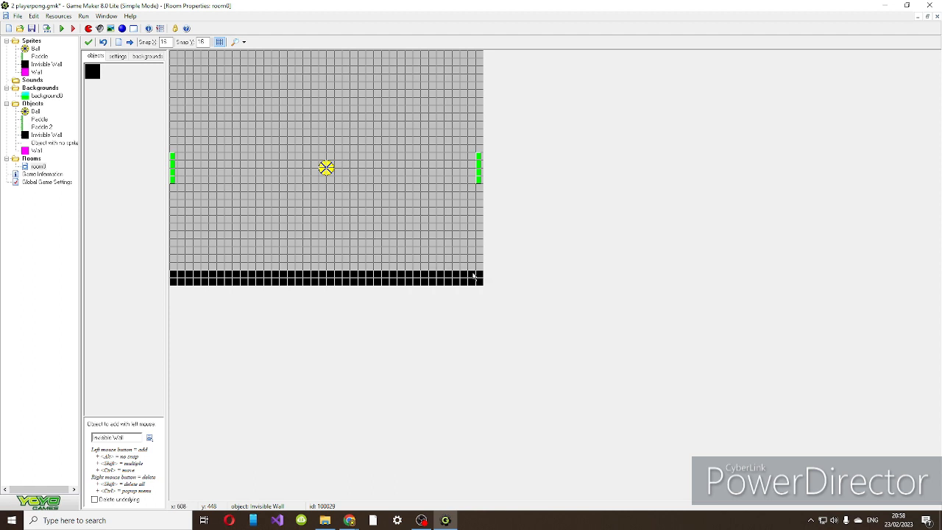
{"action": "mouse_move", "coordinate": [176, 59]}
{"action": "left_mouse_down", "text": "shift"}
{"action": "mouse_move", "coordinate": [269, 65]}
{"action": "mouse_move", "coordinate": [267, 31]}
{"action": "mouse_move", "coordinate": [240, 53]}
{"action": "mouse_move", "coordinate": [469, 53]}
{"action": "left_mouse_up", "text": "shift"}
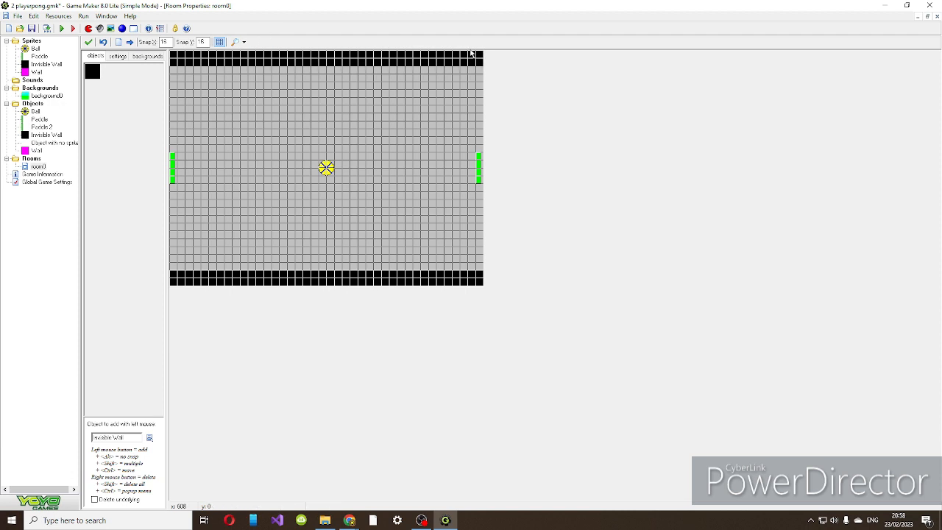
Place four Wall blocks in the room, two above and two below the ball, on either side of it.
{"action": "left_click", "coordinate": [149, 437]}
{"action": "left_click", "coordinate": [167, 493]}
{"action": "left_click", "coordinate": [275, 109]}
{"action": "left_click", "coordinate": [354, 242]}
{"action": "left_click", "coordinate": [260, 250]}
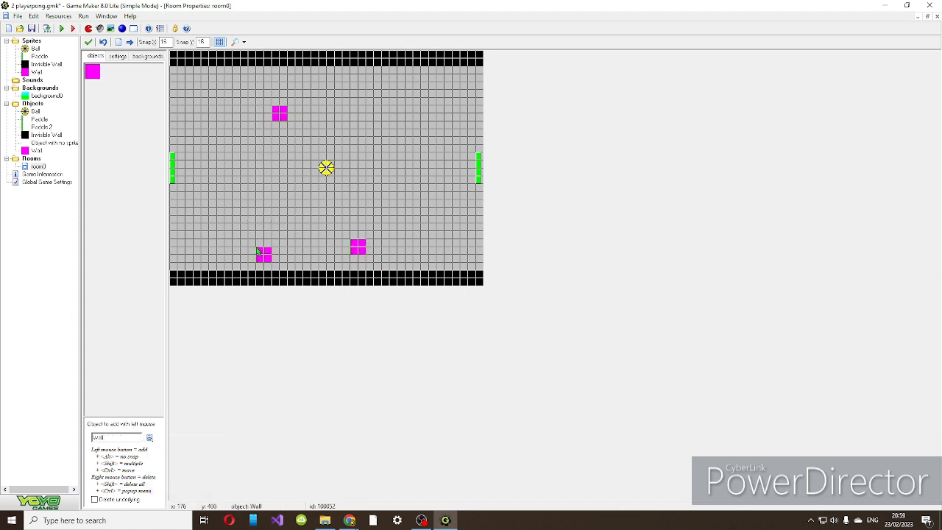
{"action": "left_click", "coordinate": [376, 109]}
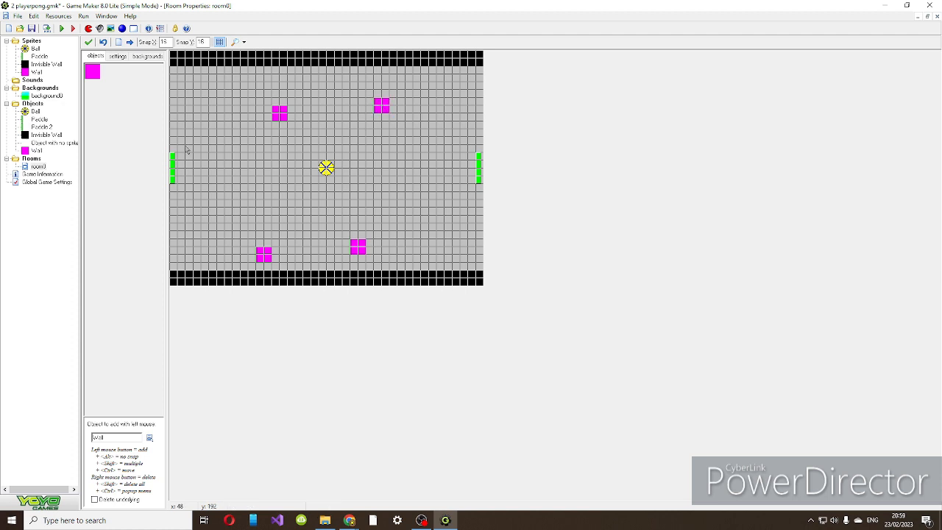
Place an instance of Object with no sprite in the room near the left paddle.
{"action": "left_click", "coordinate": [150, 438]}
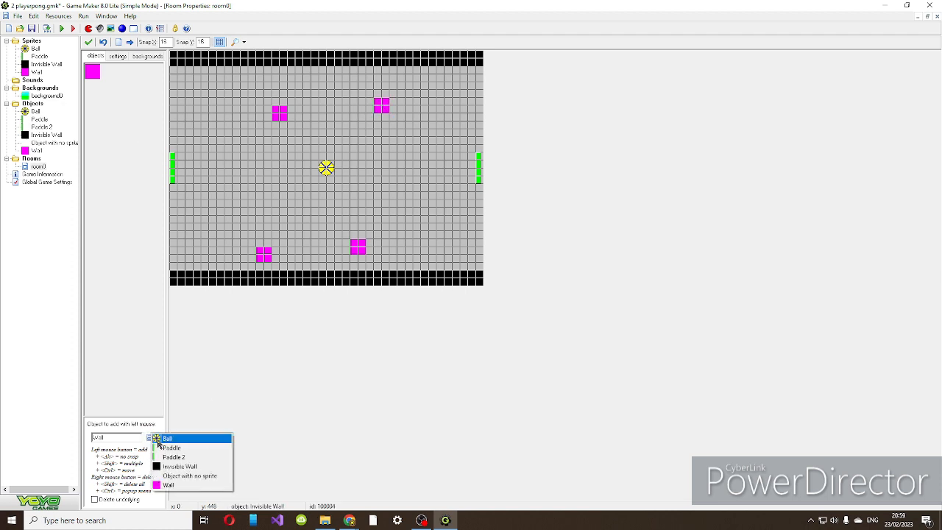
{"action": "left_click", "coordinate": [188, 475]}
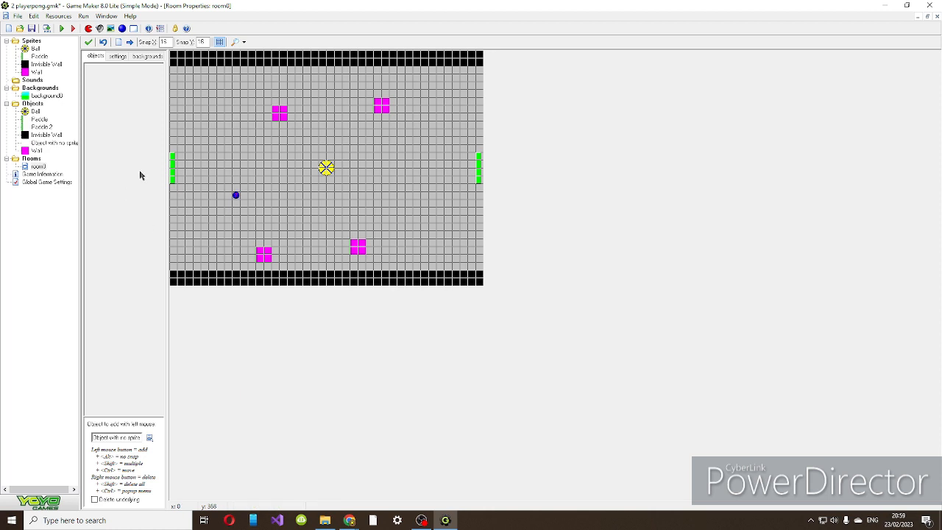
{"action": "left_click_drag", "start_coordinate": [291, 180], "coordinate": [223, 191]}
{"action": "right_click", "coordinate": [223, 191]}
{"action": "right_click", "coordinate": [236, 198]}
{"action": "left_click", "coordinate": [197, 187]}
{"action": "right_click", "coordinate": [64, 145]}
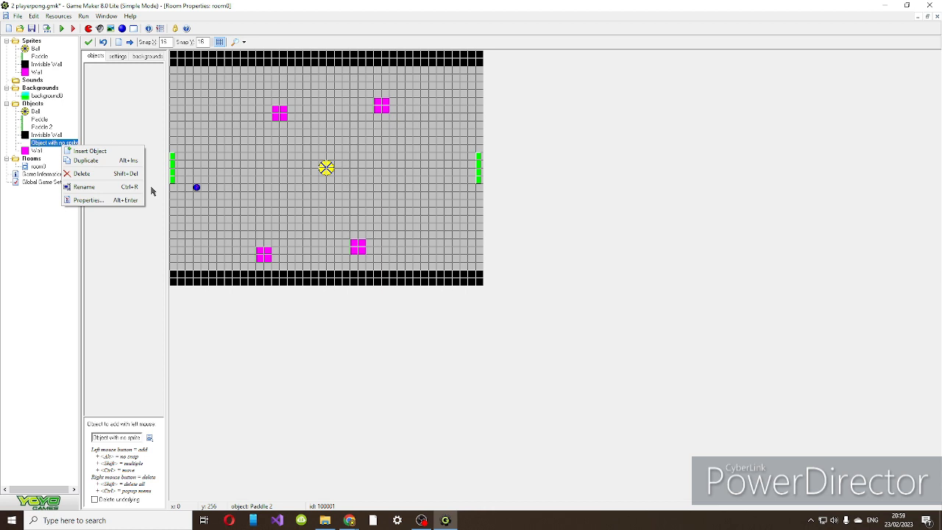
{"action": "left_click", "coordinate": [155, 463]}
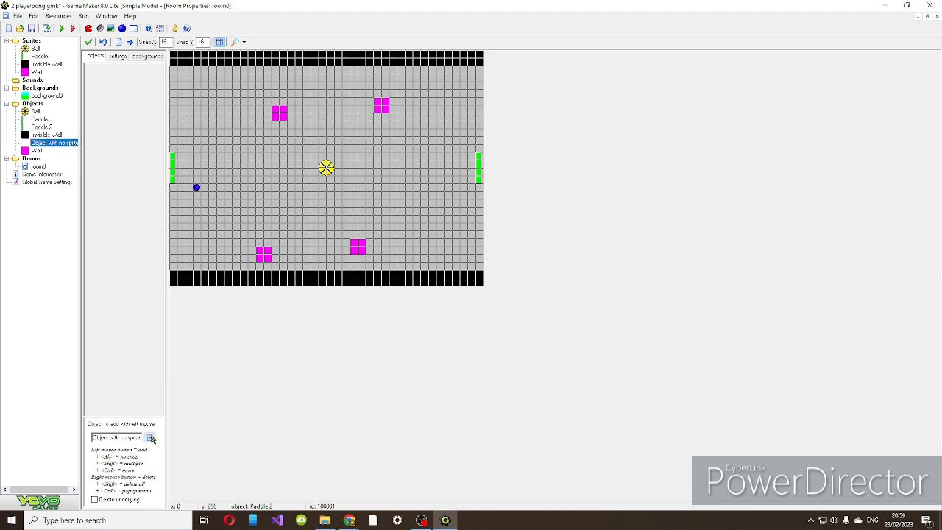
Remove the Paddle instance from the room's right edge and place it there again.
{"action": "left_click", "coordinate": [149, 438]}
{"action": "left_click", "coordinate": [172, 451]}
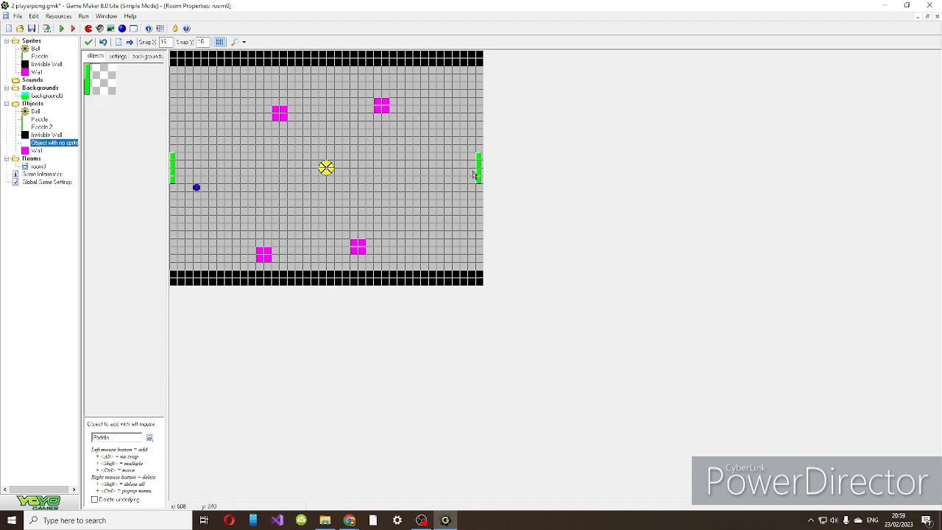
{"action": "right_click", "coordinate": [474, 168]}
{"action": "left_click", "coordinate": [482, 165]}
{"action": "right_click", "coordinate": [482, 165]}
{"action": "left_click", "coordinate": [480, 158]}
Remove the spriteless instance from the room and delete Object with no sprite from the game's objects.
{"action": "right_click", "coordinate": [197, 189]}
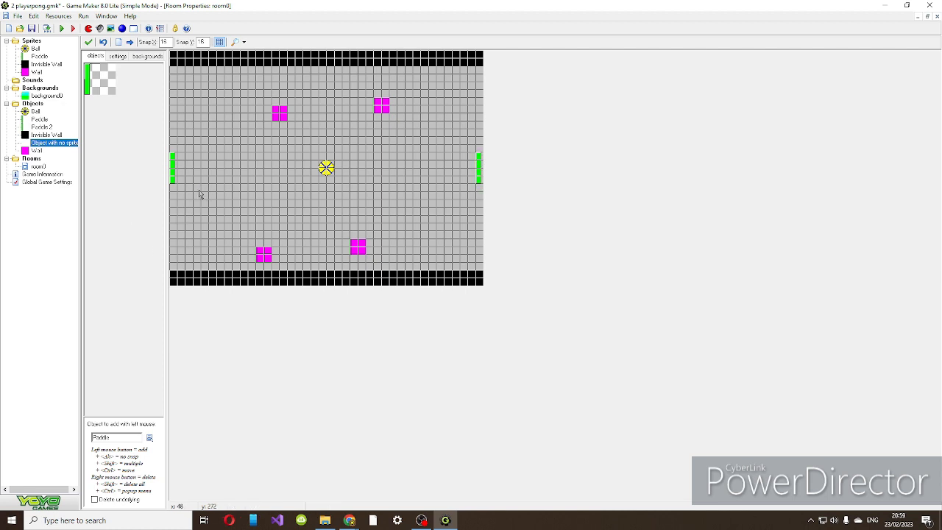
{"action": "right_click", "coordinate": [40, 142]}
{"action": "left_click", "coordinate": [59, 171]}
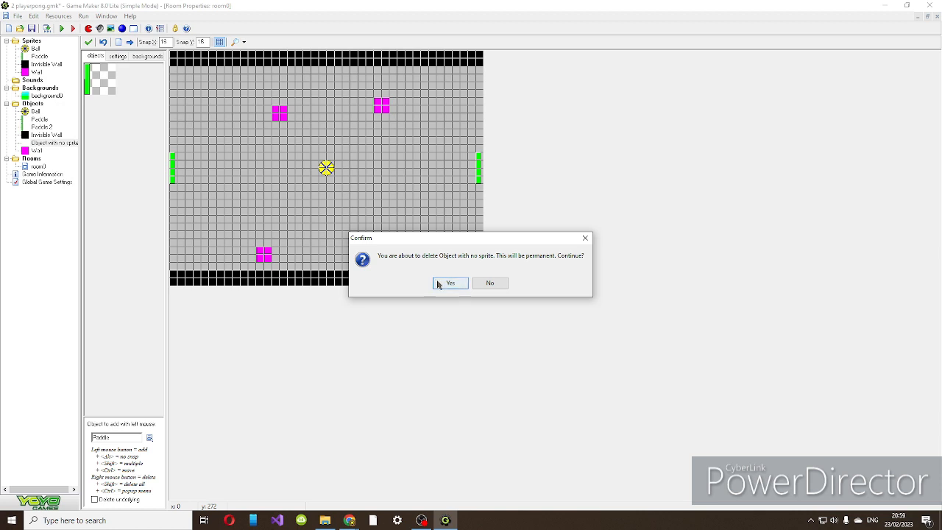
{"action": "left_click", "coordinate": [450, 283]}
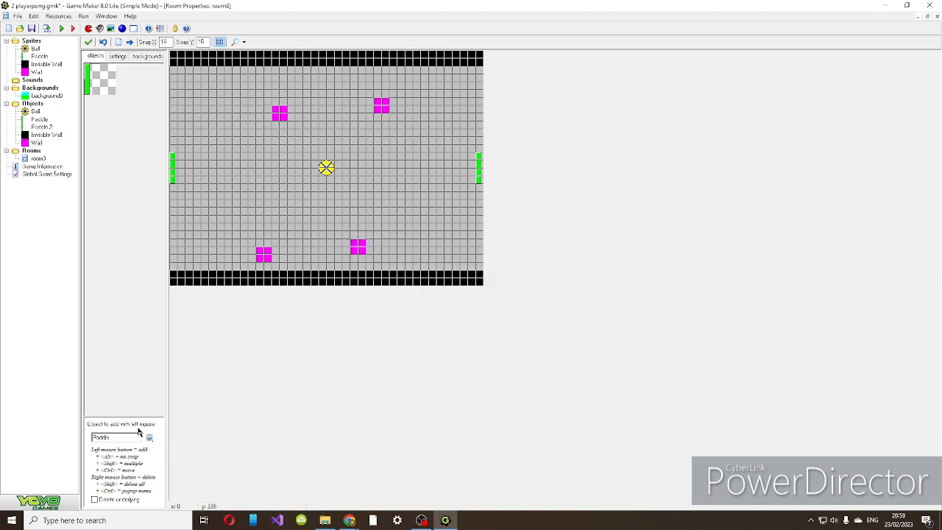
Set the room's caption to Pong.
{"action": "left_click", "coordinate": [122, 57]}
{"action": "left_click", "coordinate": [114, 92]}
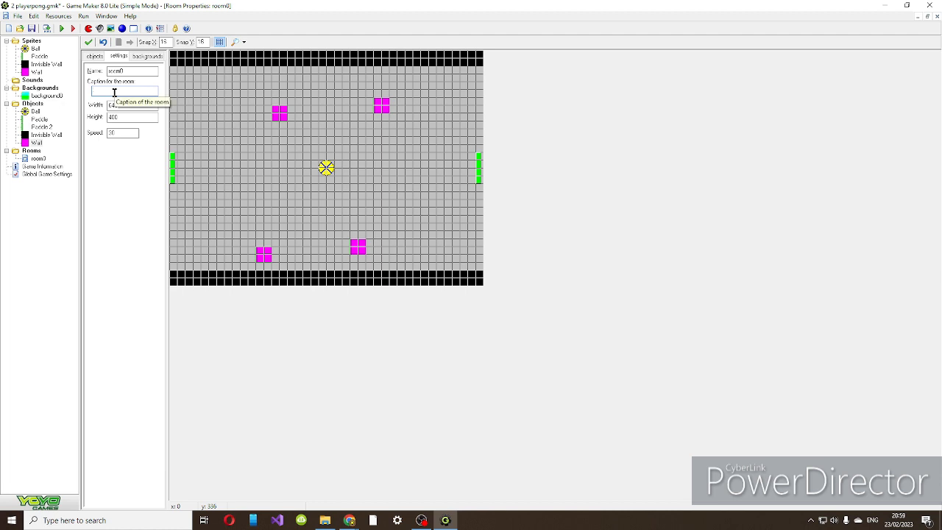
{"action": "type", "text": "Pong"}
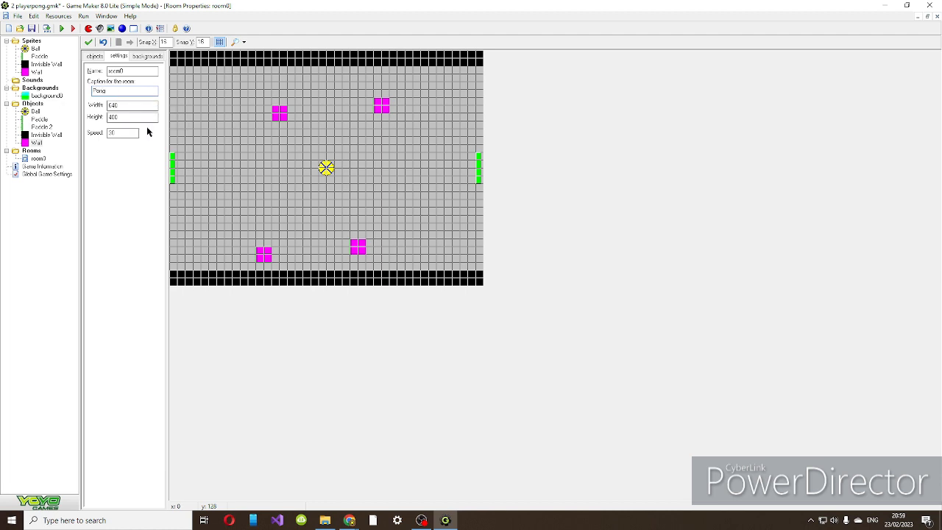
Try room widths of 642 and 648, and set the width back to 640.
{"action": "double_click", "coordinate": [119, 116]}
{"action": "double_click", "coordinate": [115, 107]}
{"action": "type", "text": "642"}
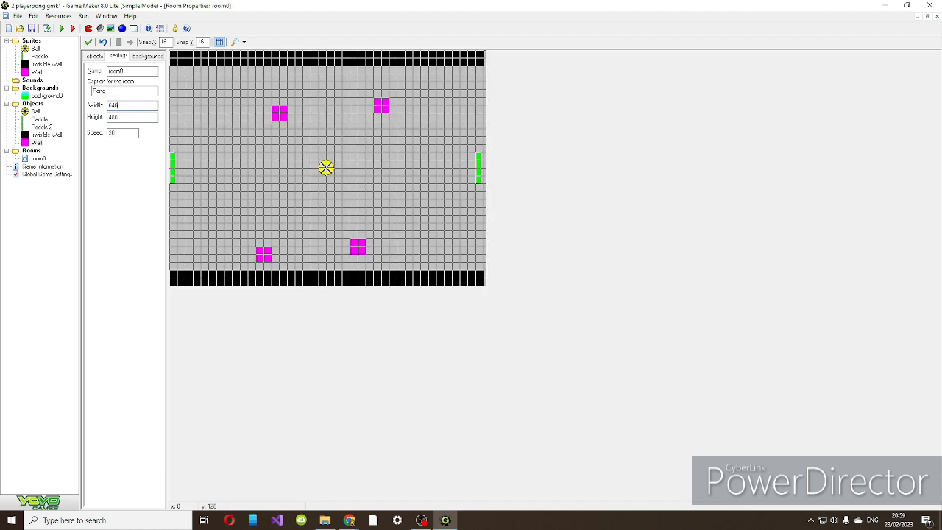
{"action": "key", "text": "BackSpace"}
{"action": "type", "text": "8"}
{"action": "key", "text": "BackSpace"}
{"action": "type", "text": "0"}
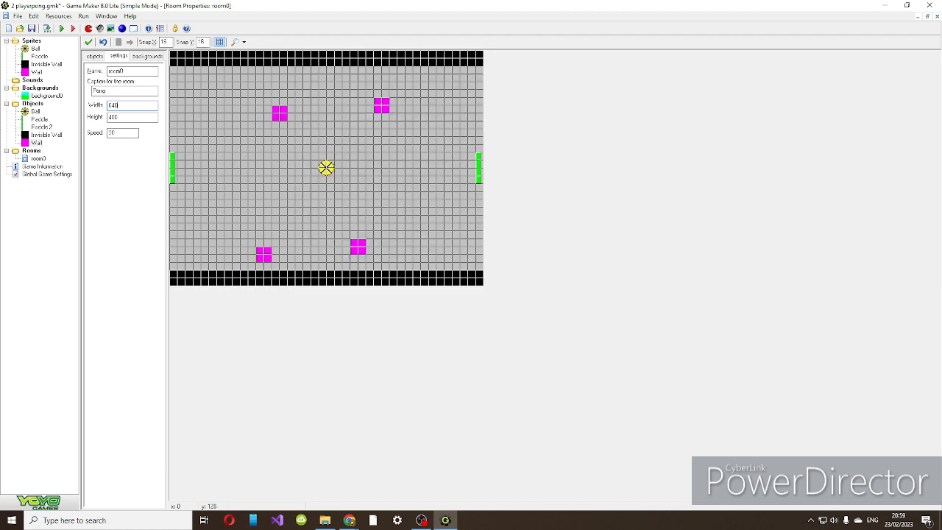
Set the room's background colour to red.
{"action": "left_click", "coordinate": [101, 57]}
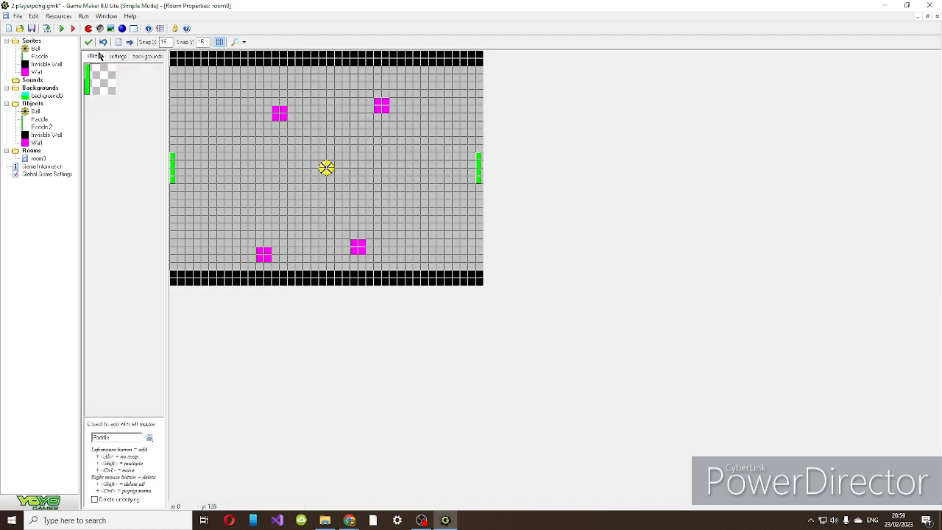
{"action": "left_click", "coordinate": [143, 58]}
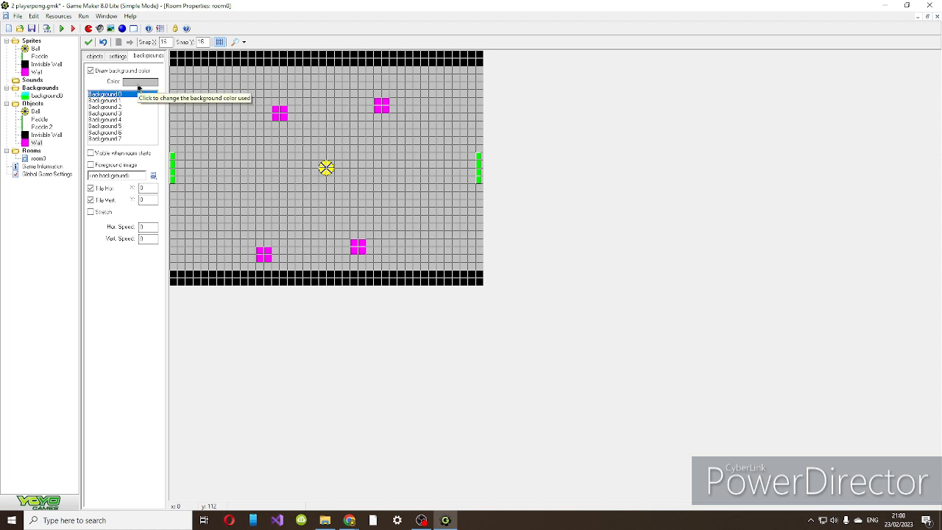
{"action": "left_click", "coordinate": [138, 85]}
{"action": "left_click", "coordinate": [426, 163]}
{"action": "left_click", "coordinate": [434, 274]}
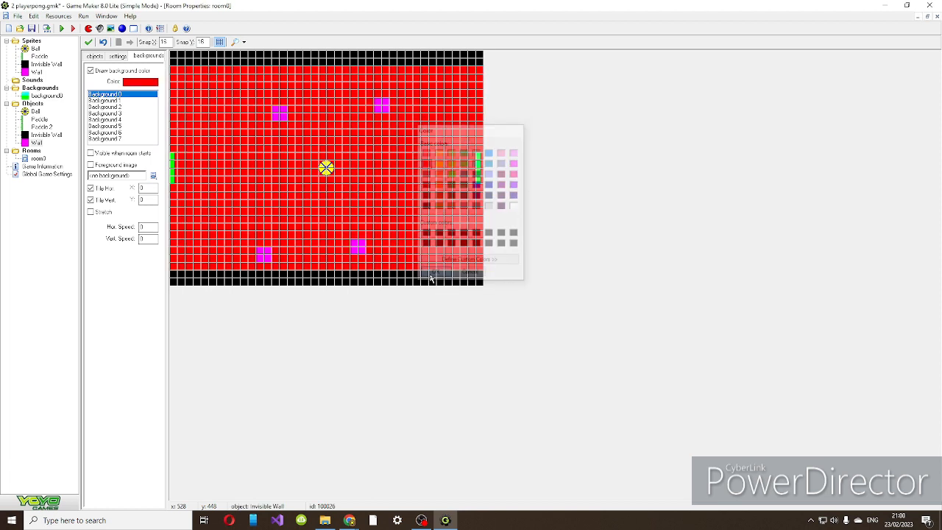
Set the room's background colour to magenta.
{"action": "left_click", "coordinate": [131, 84]}
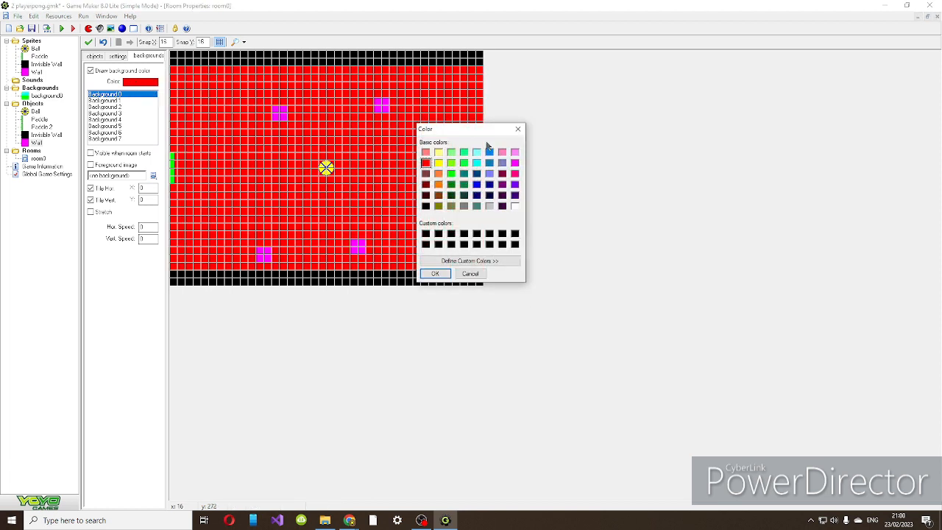
{"action": "left_click", "coordinate": [514, 162]}
{"action": "left_click", "coordinate": [434, 274]}
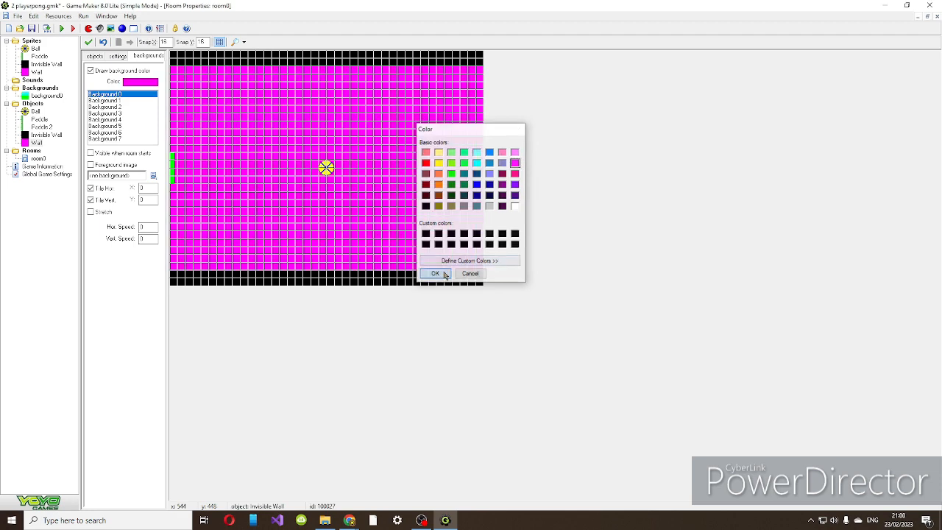
Set the room's background colour to lime green.
{"action": "left_click", "coordinate": [129, 82]}
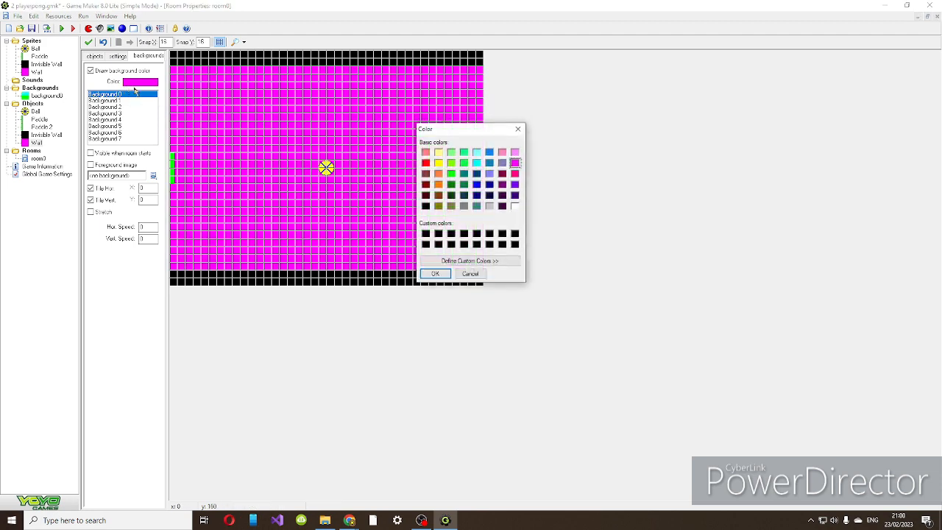
{"action": "left_click", "coordinate": [451, 162]}
{"action": "left_click", "coordinate": [434, 273]}
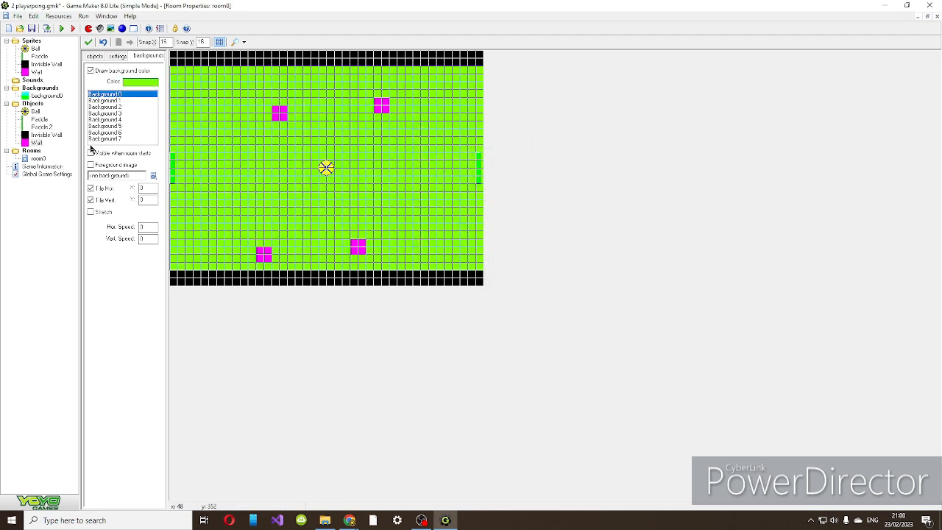
Assign background0 as the room's Background 0 image and try stretching it to fill the whole room.
{"action": "left_click", "coordinate": [153, 176]}
{"action": "left_click", "coordinate": [175, 191]}
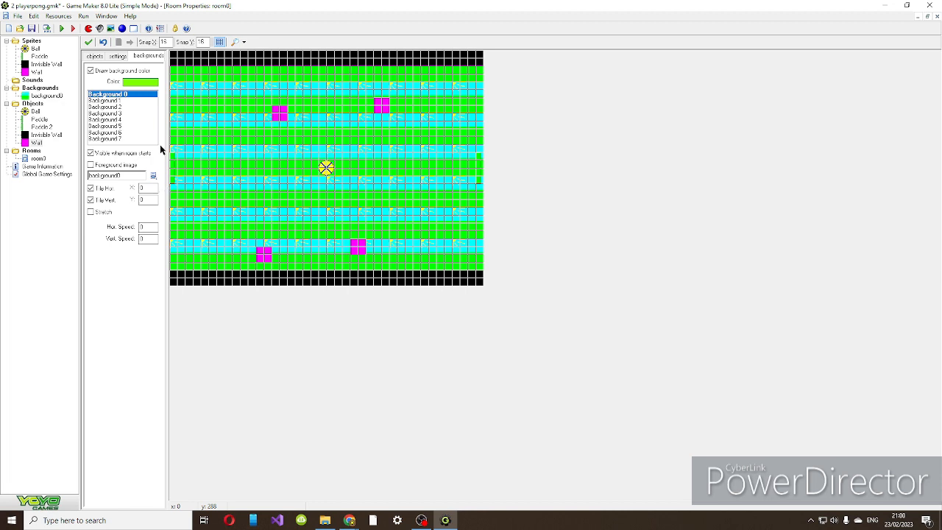
{"action": "left_click", "coordinate": [91, 213]}
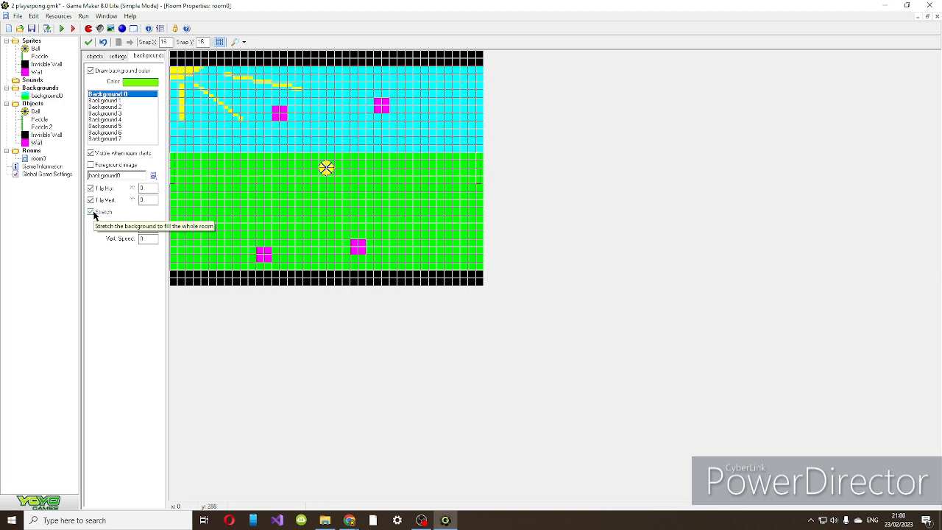
{"action": "left_click", "coordinate": [92, 213]}
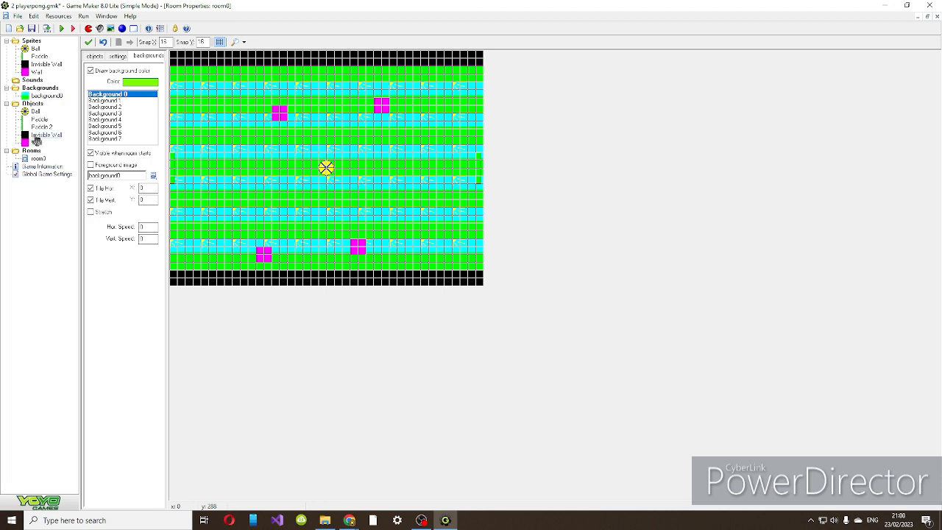
Examine the room's settings and the resize options for the background0 image in the image editor.
{"action": "left_click", "coordinate": [123, 58]}
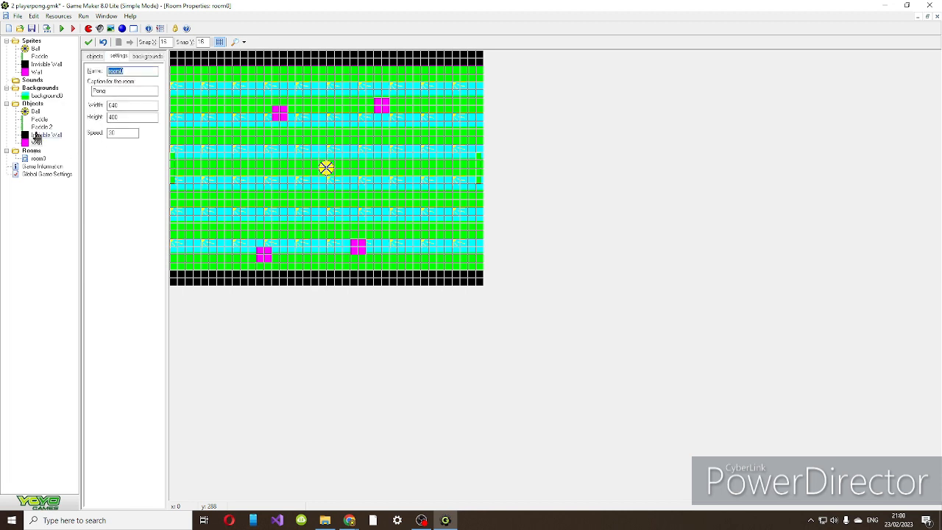
{"action": "double_click", "coordinate": [37, 97]}
{"action": "left_click", "coordinate": [138, 92]}
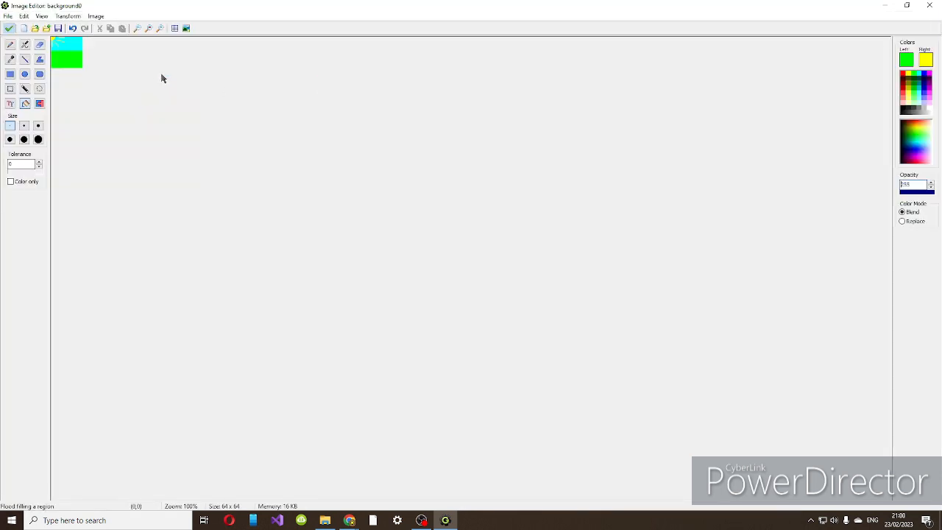
{"action": "left_click", "coordinate": [68, 16]}
{"action": "left_click", "coordinate": [74, 78]}
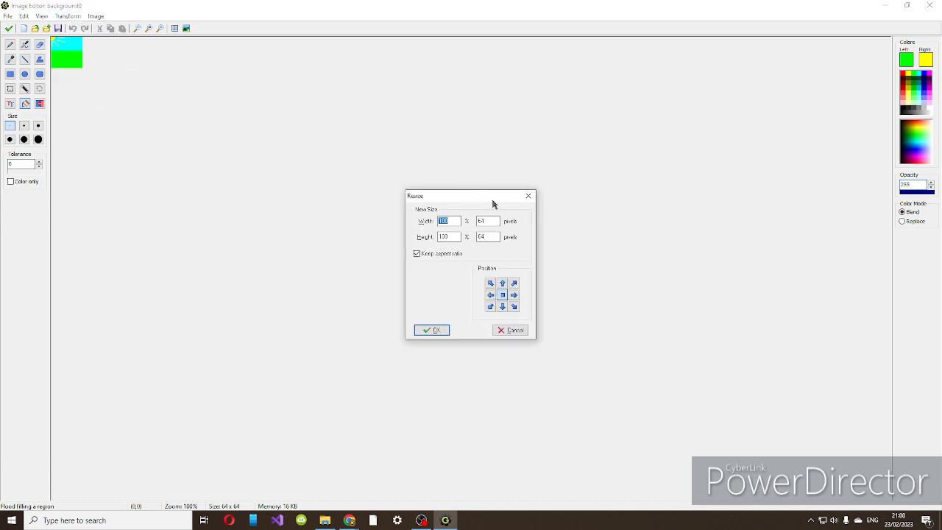
{"action": "left_click", "coordinate": [527, 196]}
{"action": "left_click", "coordinate": [9, 28]}
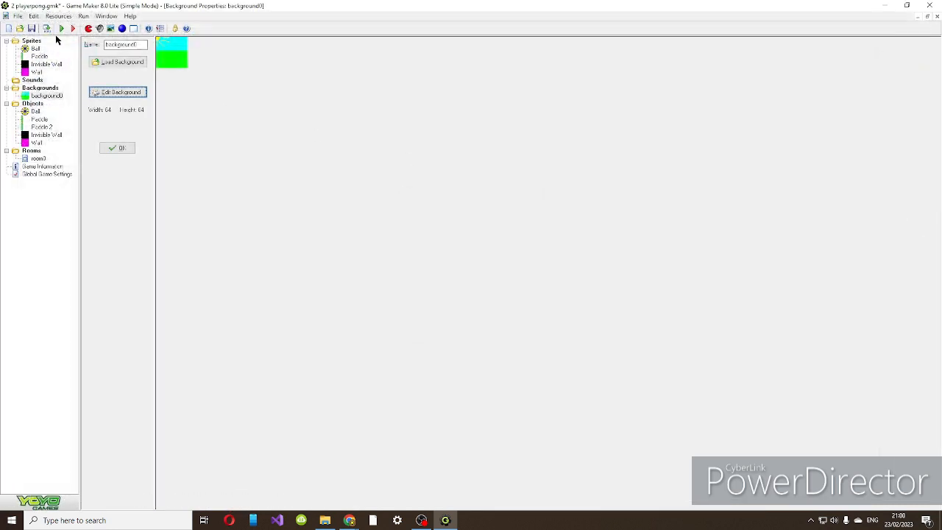
{"action": "left_click", "coordinate": [134, 151]}
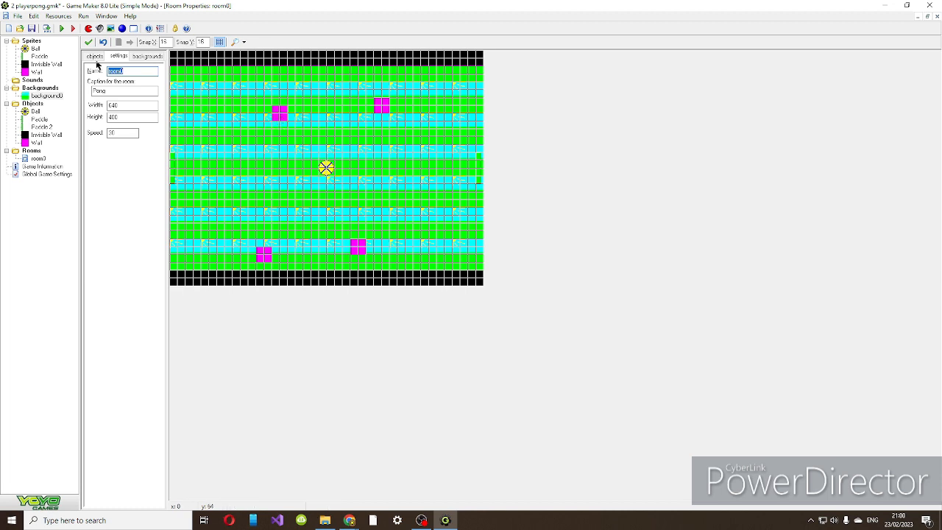
Stretch the room's background image to fill the whole room and accept the room changes.
{"action": "left_click", "coordinate": [95, 57]}
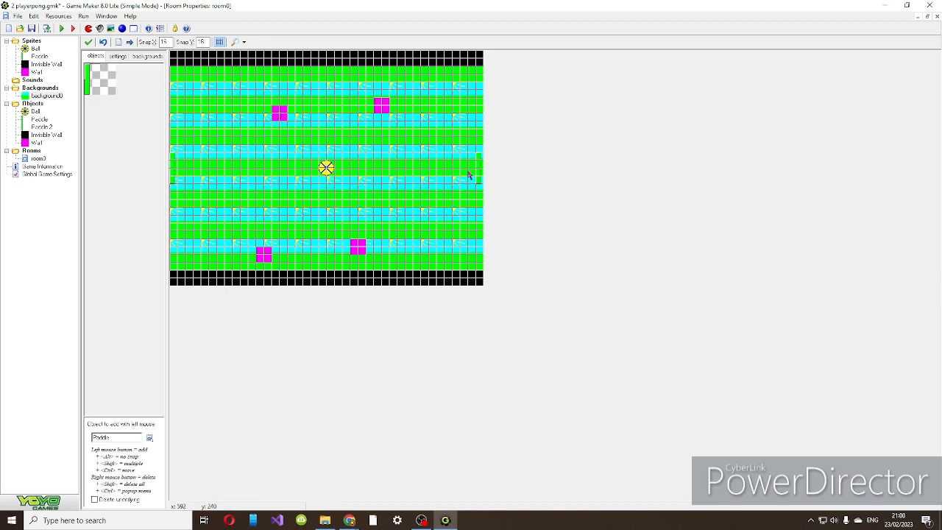
{"action": "left_click", "coordinate": [147, 56]}
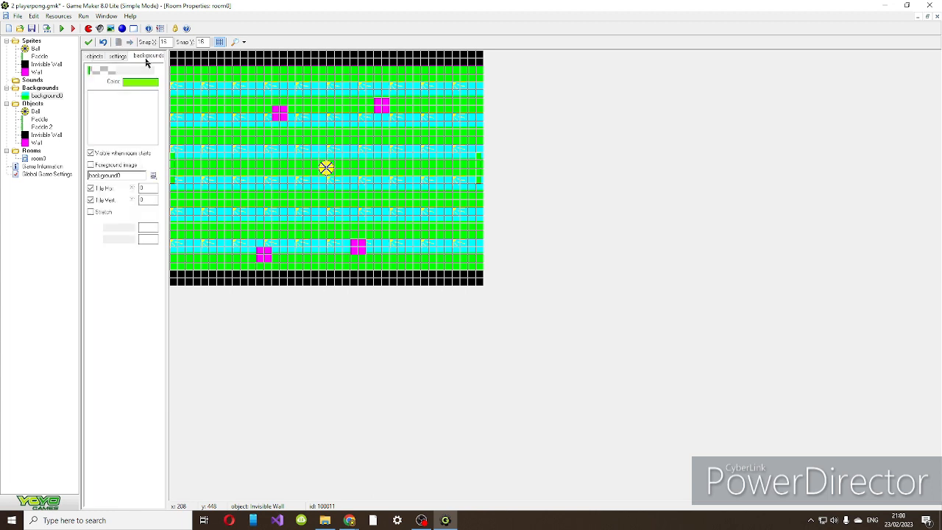
{"action": "left_click", "coordinate": [88, 43]}
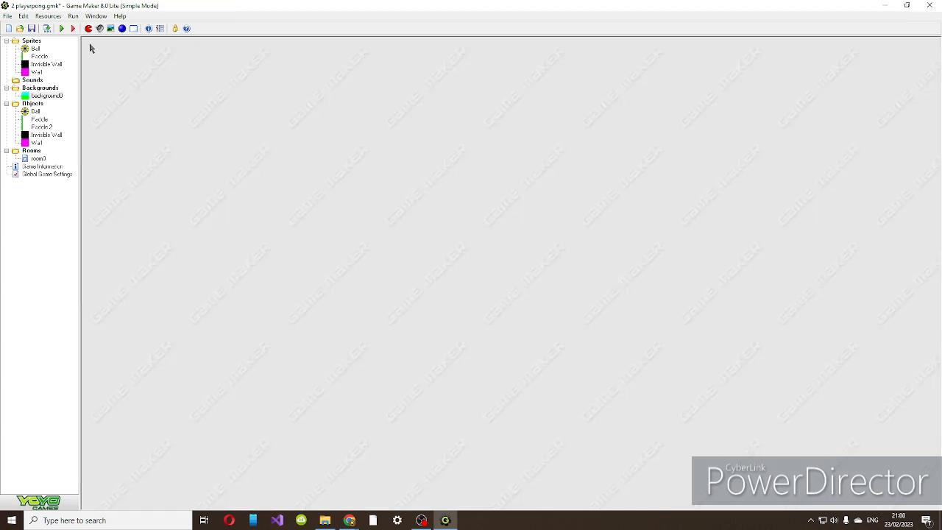
Save the game and run it normally.
{"action": "key", "text": "ctrl+s"}
{"action": "left_click", "coordinate": [73, 15]}
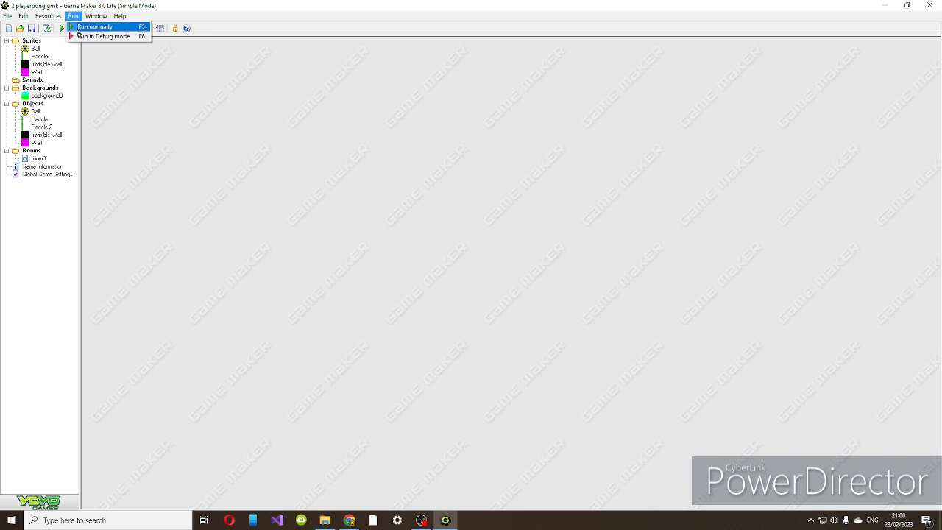
{"action": "left_click", "coordinate": [121, 74]}
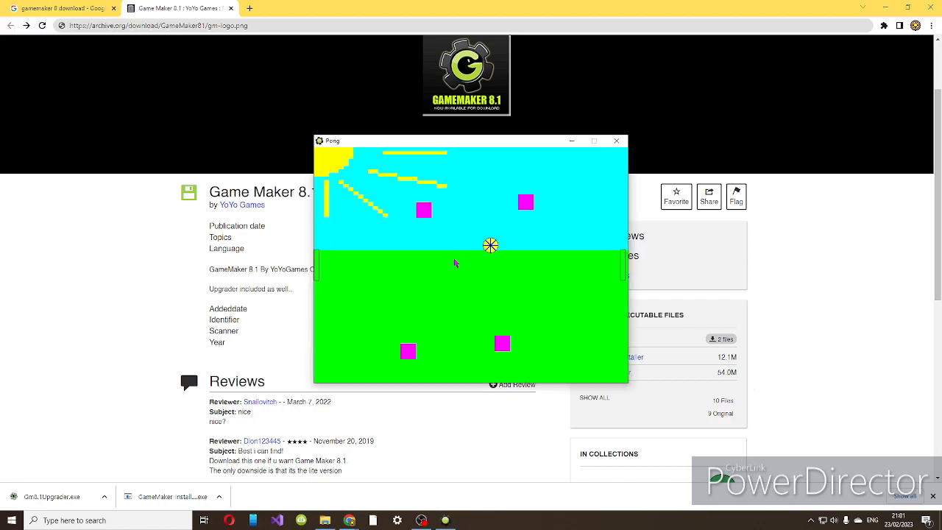
Switch the running game to full screen and playtest it, moving both paddles up and down to return the ball.
{"action": "key", "text": "F4"}
{"action": "key", "text": "s"}
{"action": "key", "text": "Down"}
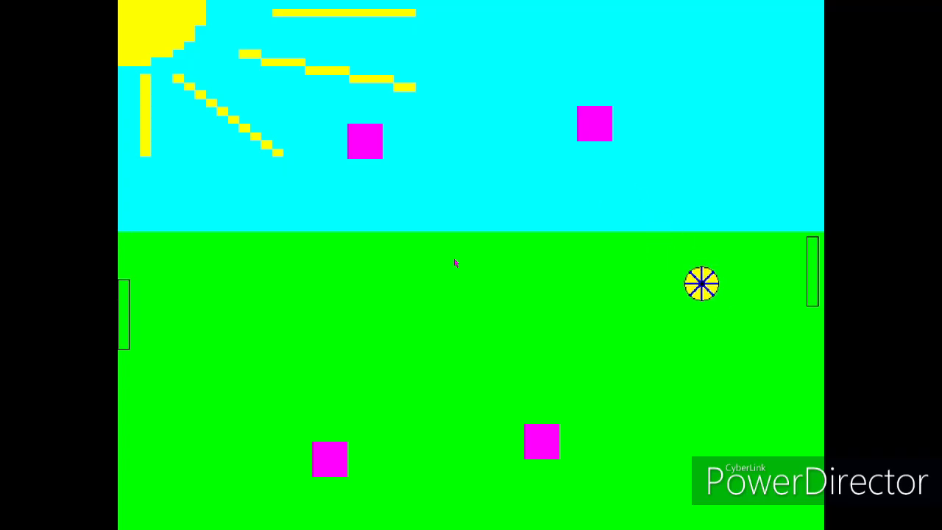
{"action": "key", "text": "w"}
{"action": "key", "text": "s"}
{"action": "key", "text": "Down"}
{"action": "key", "text": "Up"}
{"action": "key", "text": "w"}
{"action": "key", "text": "s"}
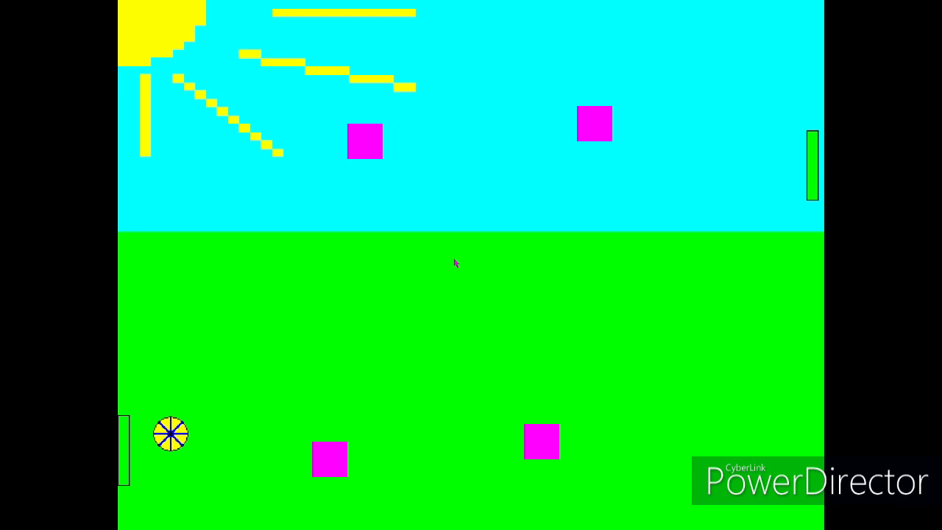
{"action": "key", "text": "w"}
{"action": "key", "text": "s"}
{"action": "key", "text": "w"}
{"action": "key", "text": "s"}
{"action": "key", "text": "w"}
{"action": "key", "text": "Up"}
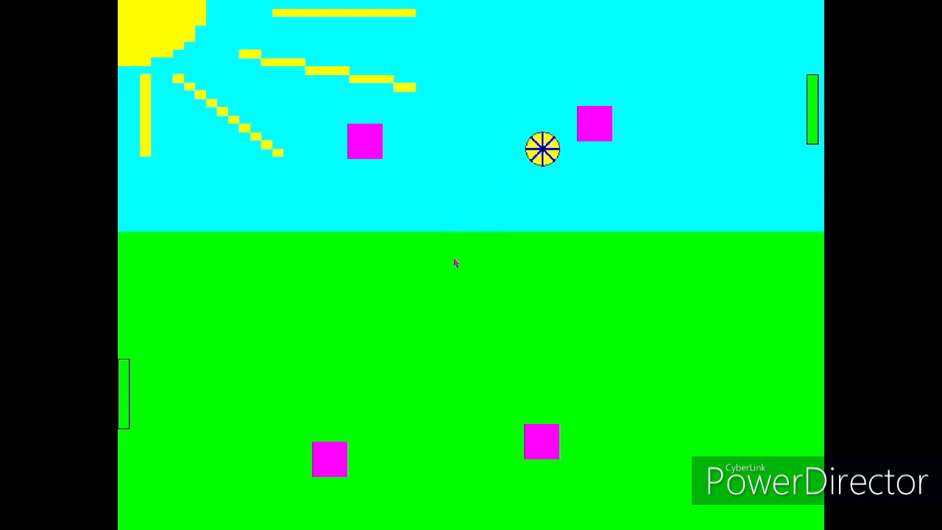
{"action": "key", "text": "Down"}
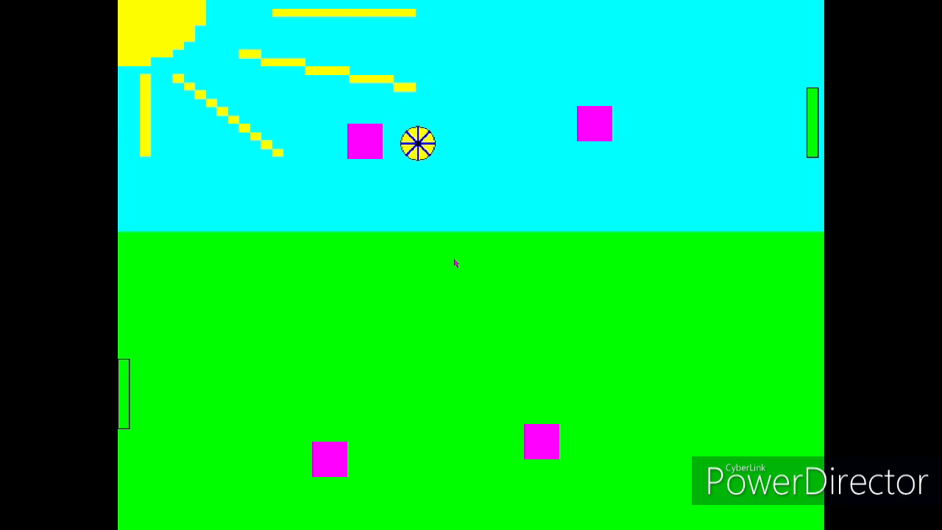